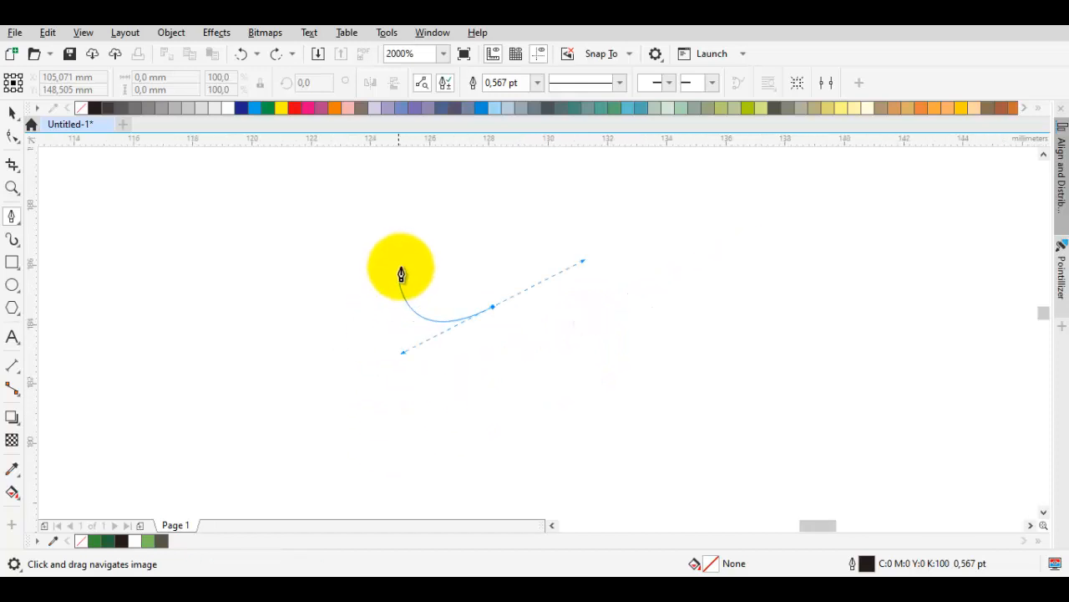
Draw a closed, tilted egg-shaped head outline about 13 mm wide and 7 mm high with the Pen tool
{"action": "left_click_drag", "start_coordinate": [465, 218], "coordinate": [417, 288]}
{"action": "left_click_drag", "start_coordinate": [394, 309], "coordinate": [574, 195]}
{"action": "left_click_drag", "start_coordinate": [690, 267], "coordinate": [716, 365]}
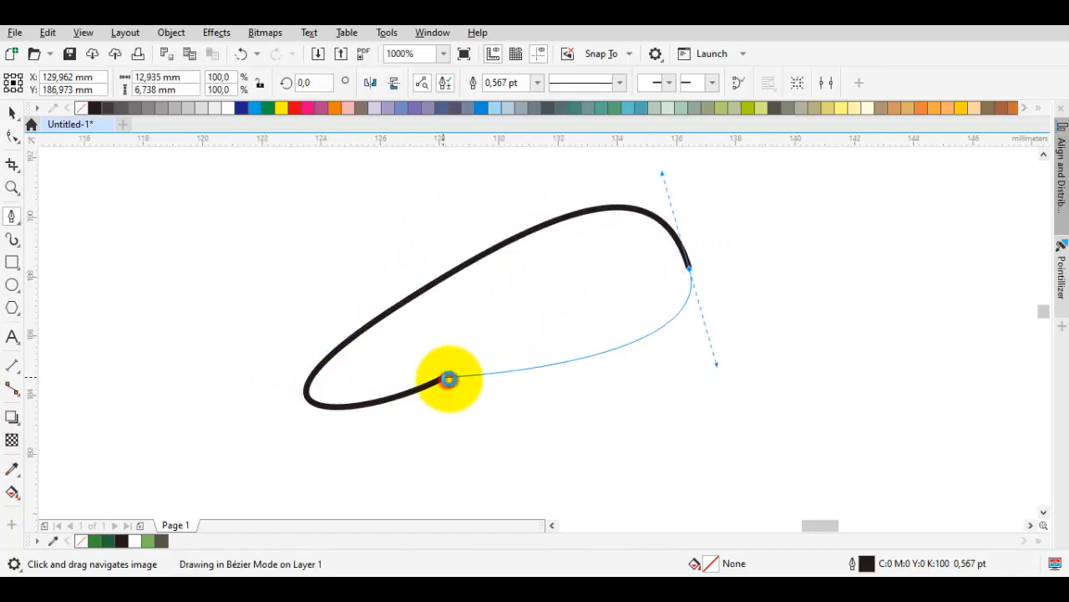
{"action": "left_click", "coordinate": [449, 379]}
Delete the node at the bottom of the head outline
{"action": "key", "text": "space"}
{"action": "double_click", "coordinate": [448, 378]}
{"action": "left_click_drag", "start_coordinate": [449, 377], "coordinate": [477, 417]}
{"action": "double_click", "coordinate": [477, 417]}
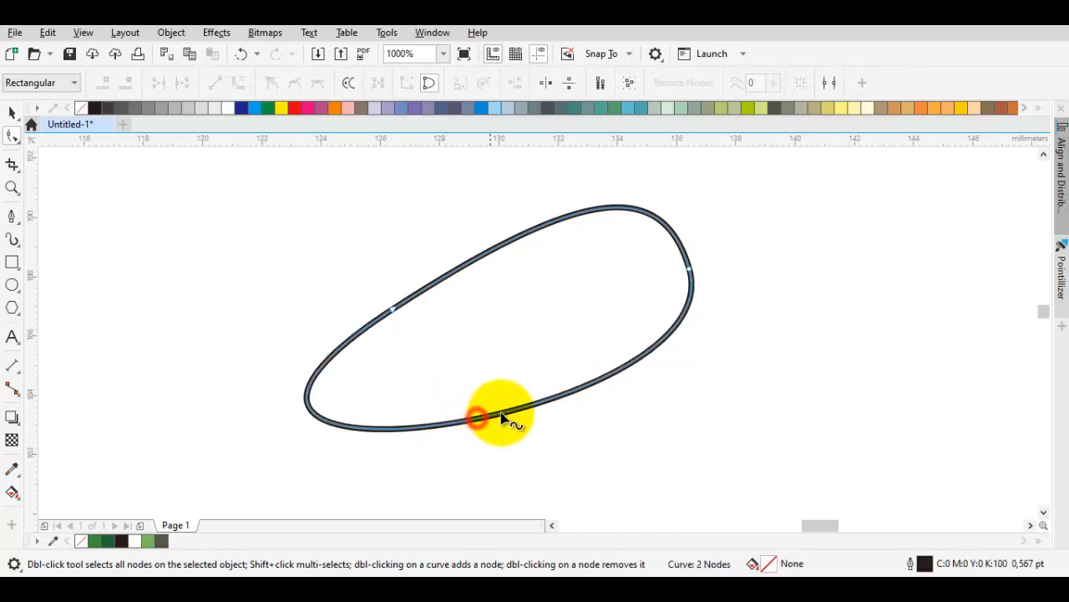
Reshape the head outline by pulling its curve handles so that the underside bulges lower and fuller
{"action": "left_click_drag", "start_coordinate": [590, 360], "coordinate": [552, 320]}
{"action": "key", "text": "space"}
{"action": "left_click_drag", "start_coordinate": [516, 272], "coordinate": [525, 305]}
{"action": "key", "text": "space"}
{"action": "left_click_drag", "start_coordinate": [359, 301], "coordinate": [326, 267]}
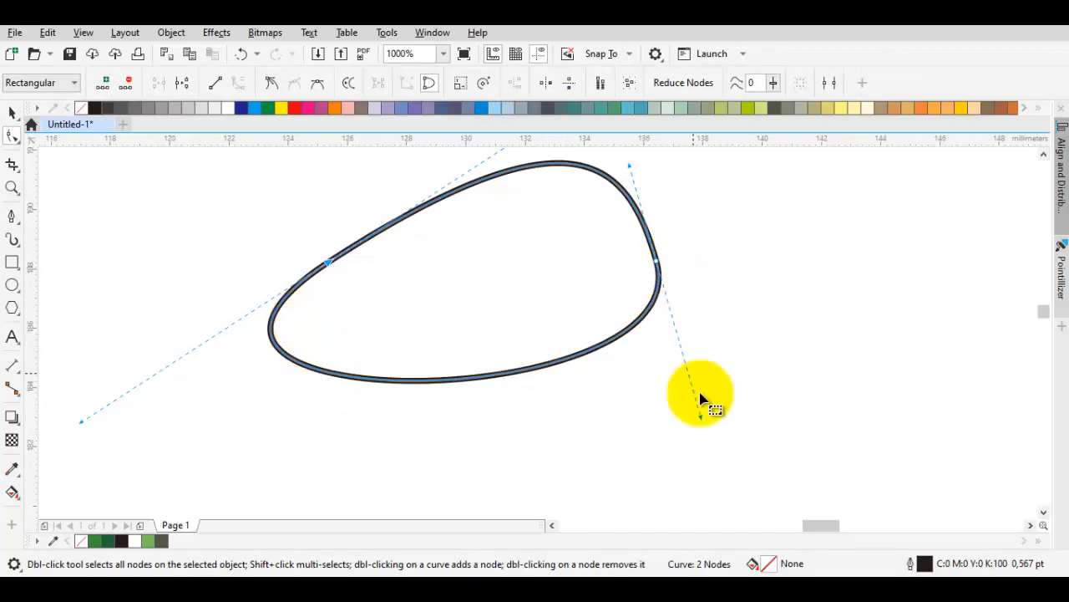
{"action": "left_click_drag", "start_coordinate": [702, 422], "coordinate": [700, 468]}
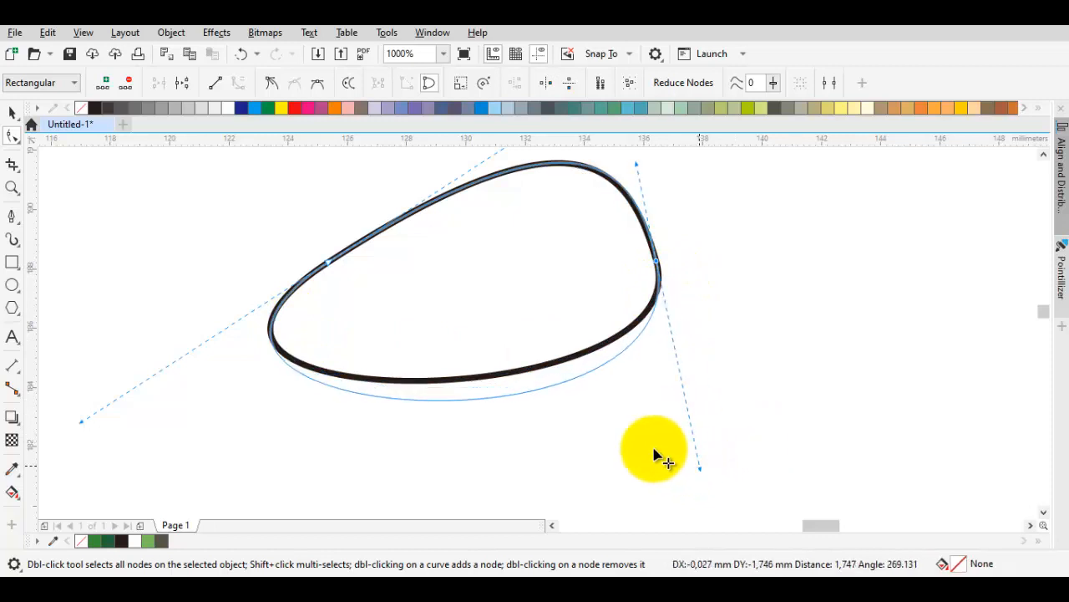
{"action": "left_click_drag", "start_coordinate": [336, 267], "coordinate": [274, 273]}
{"action": "scroll", "coordinate": [357, 319], "scroll_direction": "down", "scroll_amount": 1}
{"action": "key", "text": "Escape"}
Draw a closed leaf-shaped body about 31 mm wide and 17 mm high below and right of the head
{"action": "left_click_drag", "start_coordinate": [456, 329], "coordinate": [440, 292]}
{"action": "key", "text": "F5"}
{"action": "left_click_drag", "start_coordinate": [403, 332], "coordinate": [602, 217]}
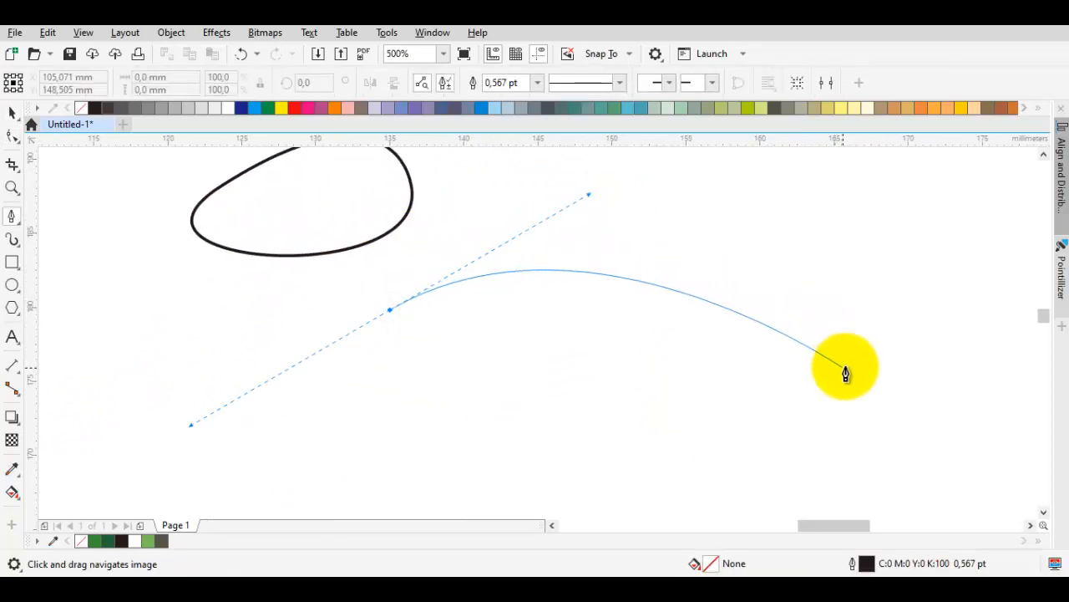
{"action": "left_click_drag", "start_coordinate": [845, 373], "coordinate": [892, 422]}
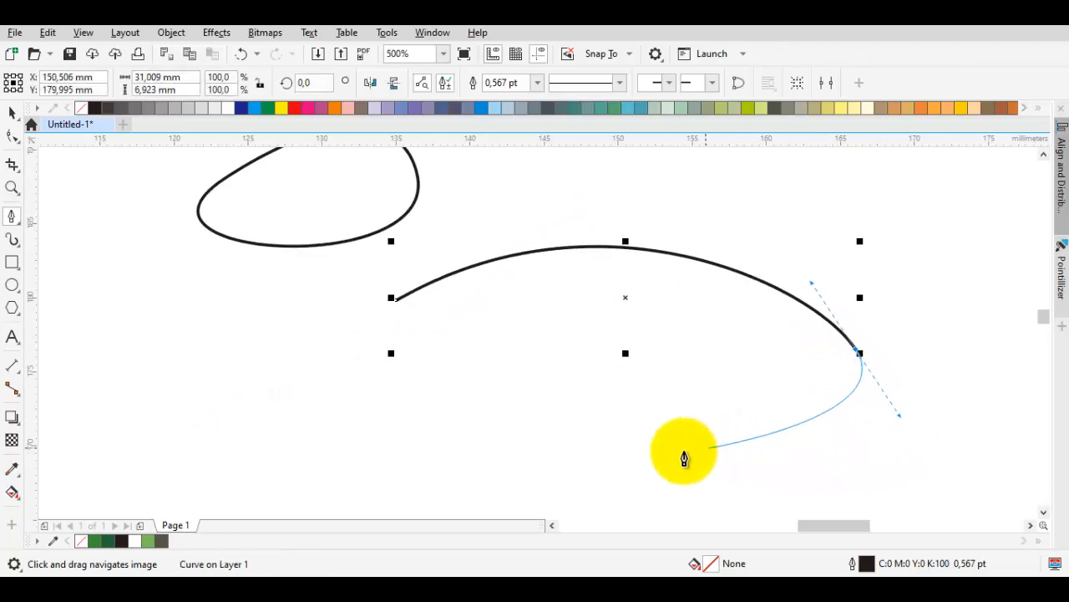
{"action": "left_click_drag", "start_coordinate": [556, 496], "coordinate": [410, 490]}
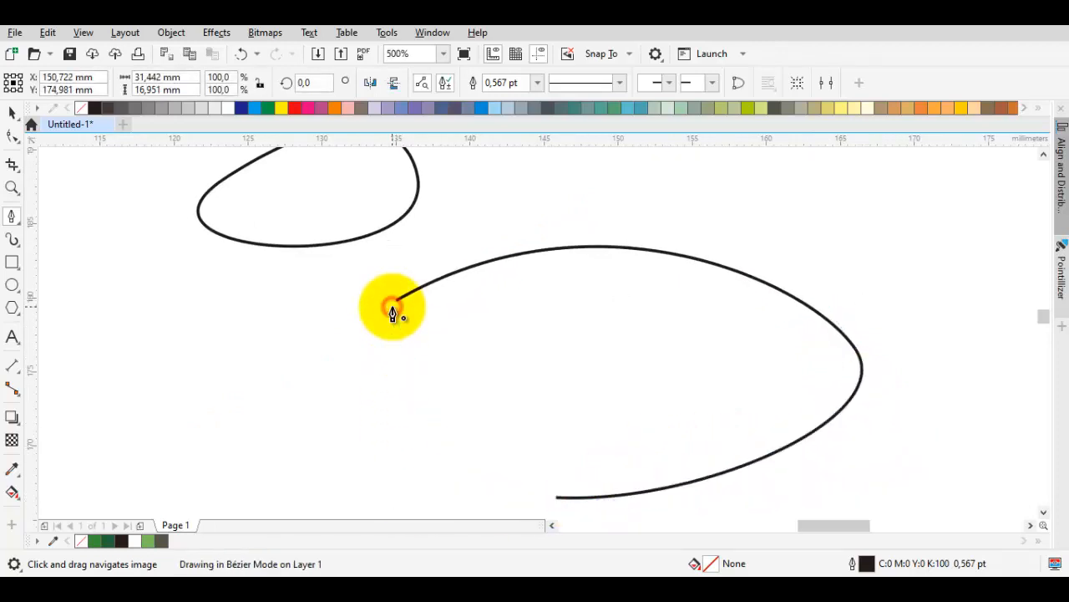
{"action": "left_click", "coordinate": [393, 313]}
Draw a closed, upward-curving tail that starts inside the body's right end and tapers to a point
{"action": "scroll", "coordinate": [651, 379], "scroll_direction": "right", "scroll_amount": 6}
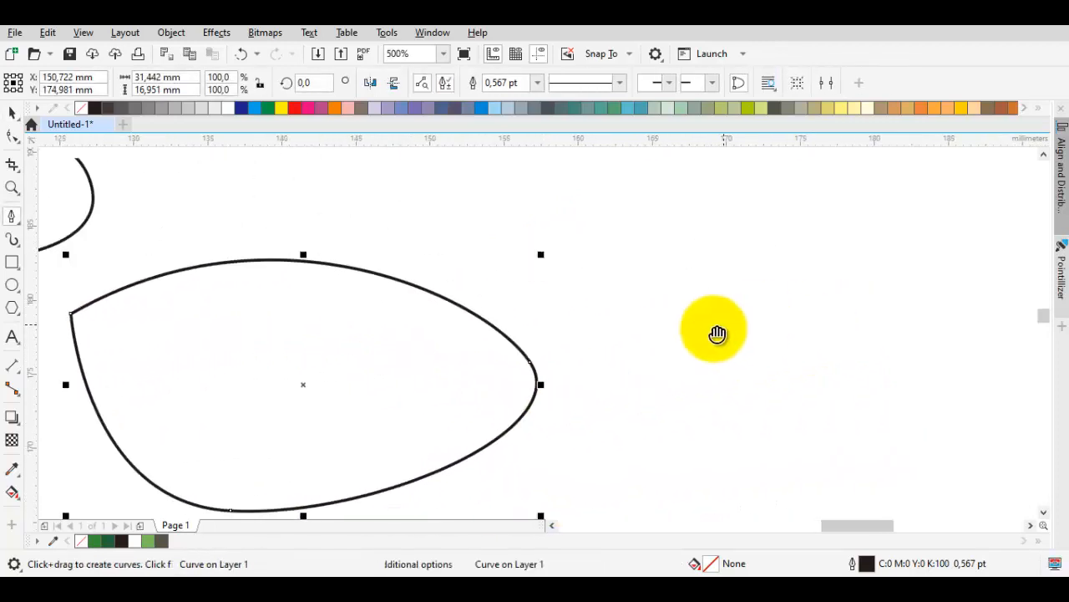
{"action": "left_click_drag", "start_coordinate": [824, 247], "coordinate": [917, 422]}
{"action": "left_click_drag", "start_coordinate": [469, 364], "coordinate": [649, 556]}
{"action": "left_click", "coordinate": [459, 426]}
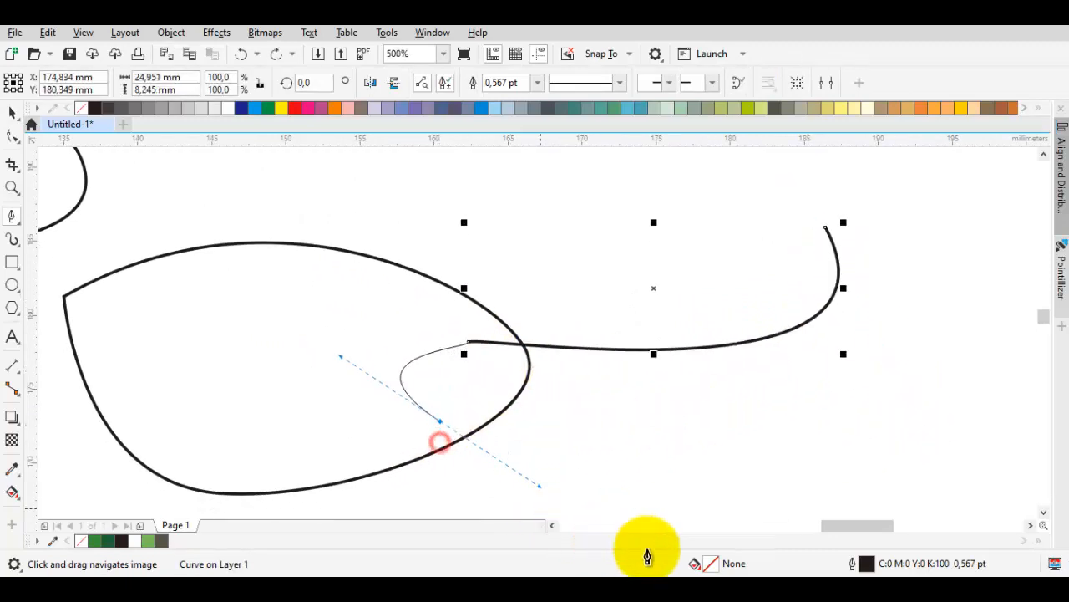
{"action": "left_click_drag", "start_coordinate": [820, 228], "coordinate": [993, 447]}
{"action": "key", "text": "space"}
Scale the tail down to about 87.6% and smooth its lower curve by adjusting the handles near the tip
{"action": "left_click_drag", "start_coordinate": [864, 451], "coordinate": [805, 422]}
{"action": "key", "text": "F10"}
{"action": "left_click_drag", "start_coordinate": [432, 405], "coordinate": [485, 376]}
{"action": "left_click_drag", "start_coordinate": [933, 412], "coordinate": [925, 399]}
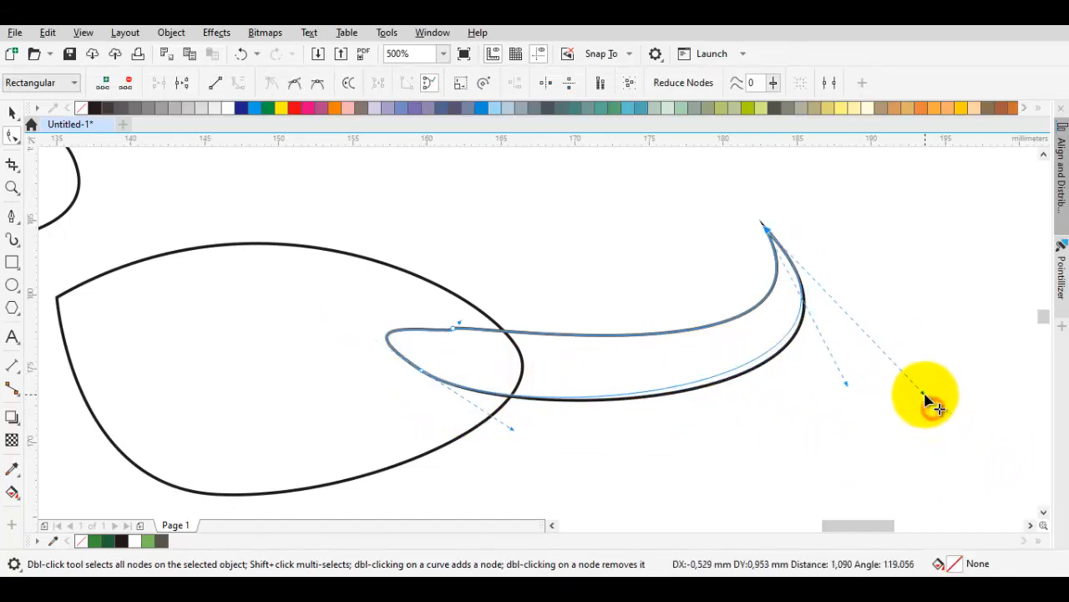
{"action": "scroll", "coordinate": [903, 402], "scroll_direction": "down", "scroll_amount": 1}
{"action": "scroll", "coordinate": [873, 358], "scroll_direction": "up", "scroll_amount": 1}
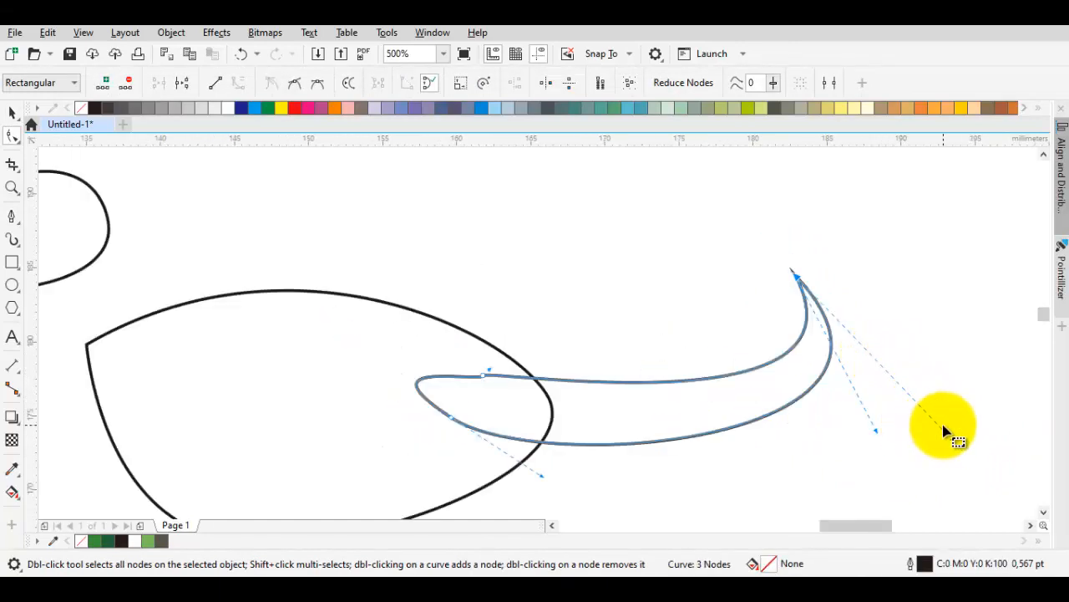
{"action": "left_click_drag", "start_coordinate": [953, 443], "coordinate": [928, 437]}
{"action": "scroll", "coordinate": [939, 431], "scroll_direction": "down", "scroll_amount": 1}
{"action": "scroll", "coordinate": [513, 388], "scroll_direction": "up", "scroll_amount": 1}
Draw a closed neck shape with the Pen tool, running from inside the body up into the head
{"action": "key", "text": "F5"}
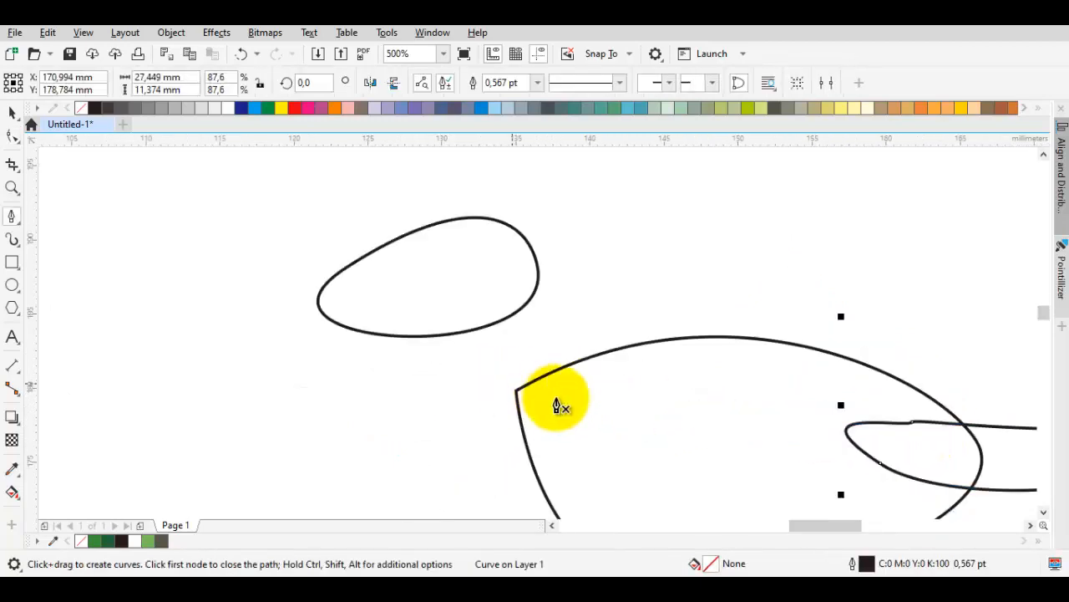
{"action": "left_click_drag", "start_coordinate": [666, 421], "coordinate": [569, 376]}
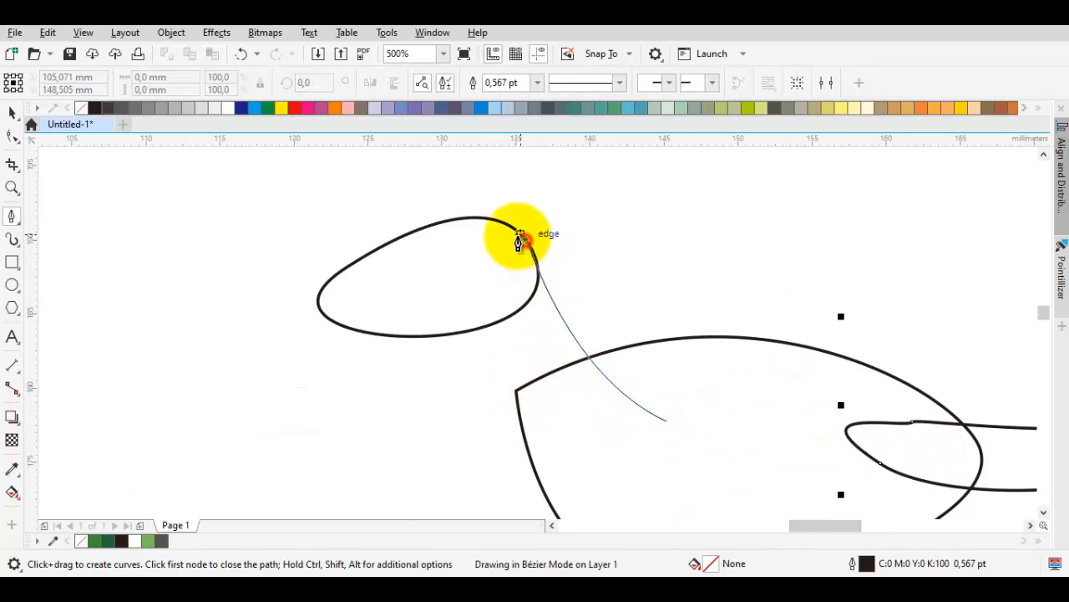
{"action": "left_click_drag", "start_coordinate": [518, 235], "coordinate": [509, 227]}
{"action": "left_click_drag", "start_coordinate": [450, 272], "coordinate": [407, 349]}
{"action": "left_click_drag", "start_coordinate": [599, 473], "coordinate": [638, 458]}
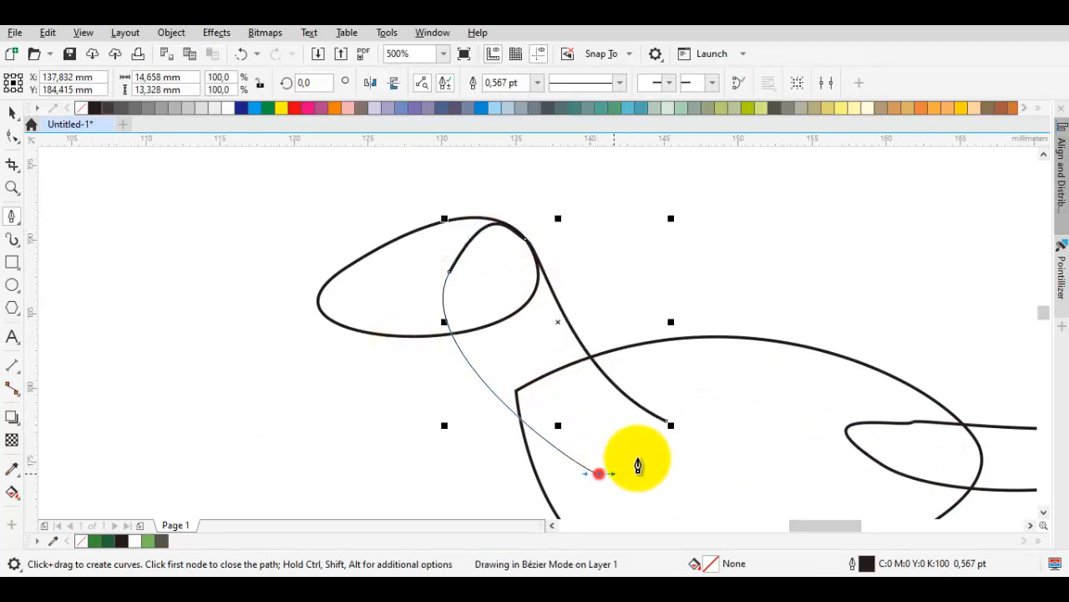
{"action": "left_click", "coordinate": [669, 423]}
{"action": "left_click_drag", "start_coordinate": [529, 316], "coordinate": [537, 408]}
{"action": "key", "text": "space"}
Lengthen the neck by moving its upper nodes up and slightly left
{"action": "double_click", "coordinate": [475, 362]}
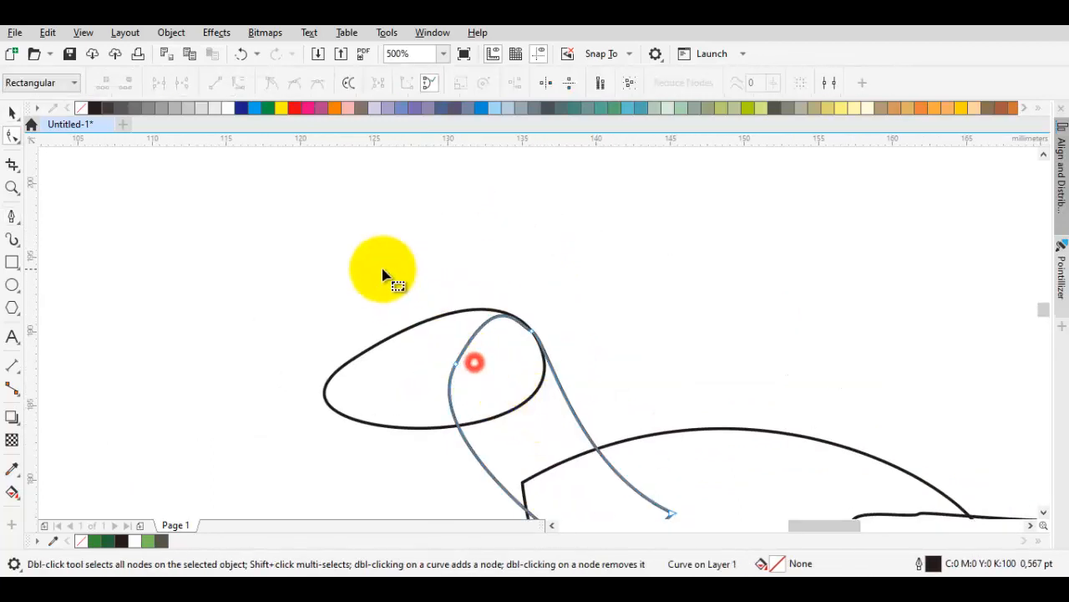
{"action": "left_click_drag", "start_coordinate": [382, 269], "coordinate": [643, 423]}
{"action": "left_click_drag", "start_coordinate": [520, 311], "coordinate": [506, 263]}
{"action": "key", "text": "space"}
Move the head onto the raised neck end, enlarge it to about 116.3% and align its back with the neck
{"action": "left_click", "coordinate": [408, 375]}
{"action": "left_click_drag", "start_coordinate": [409, 326], "coordinate": [369, 268]}
{"action": "left_click_drag", "start_coordinate": [484, 246], "coordinate": [520, 296]}
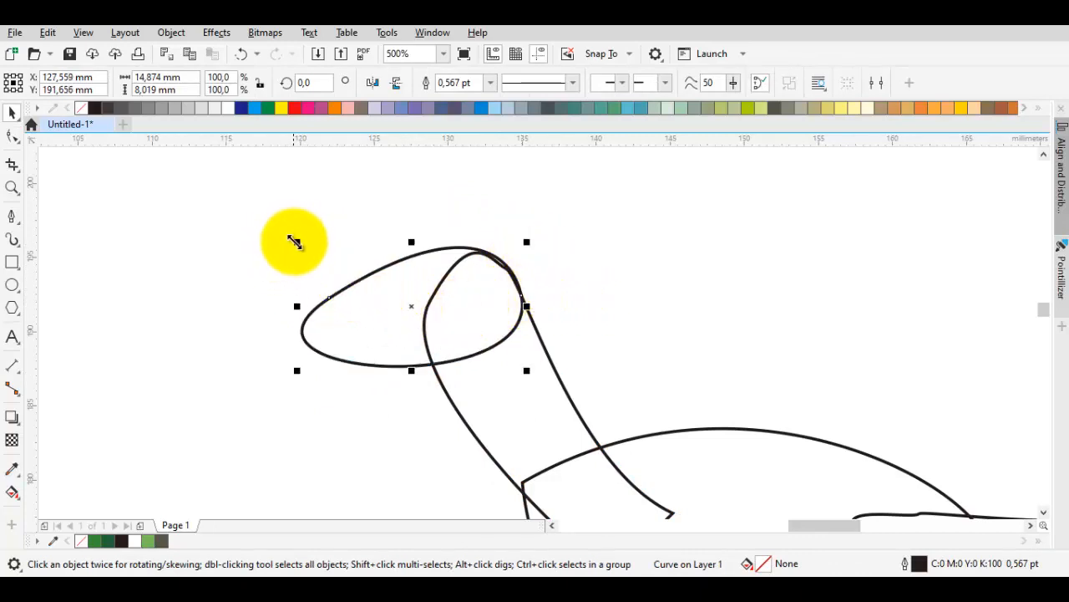
{"action": "left_click_drag", "start_coordinate": [295, 241], "coordinate": [259, 221]}
{"action": "scroll", "coordinate": [527, 278], "scroll_direction": "up", "scroll_amount": 2}
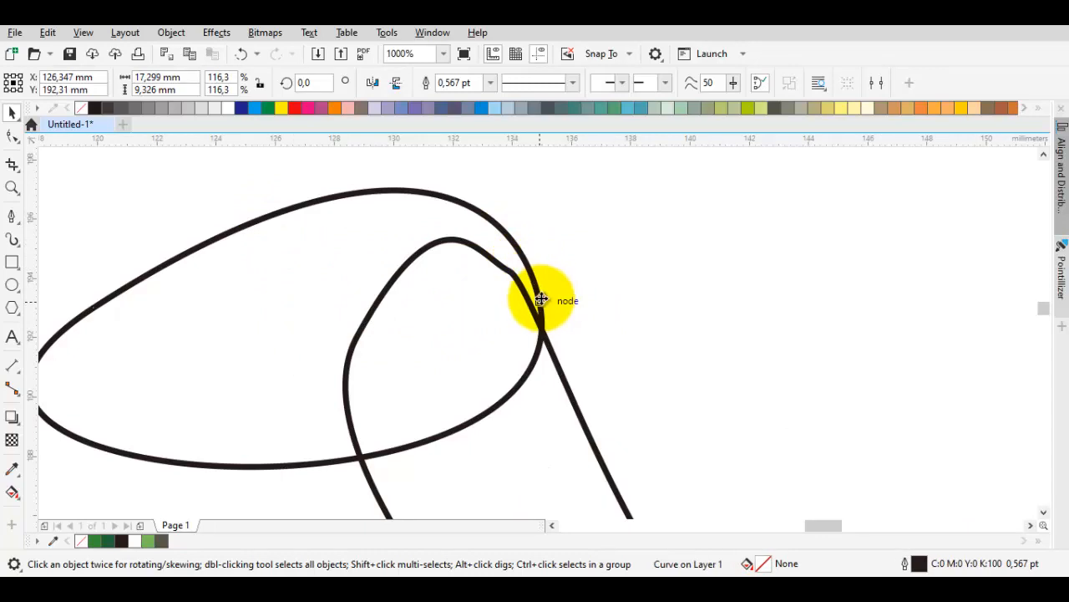
{"action": "left_click_drag", "start_coordinate": [541, 299], "coordinate": [544, 334]}
{"action": "left_click", "coordinate": [655, 339]}
Select the head, neck, body and tail together and scale them down to about 25 mm wide
{"action": "scroll", "coordinate": [655, 339], "scroll_direction": "down", "scroll_amount": 4}
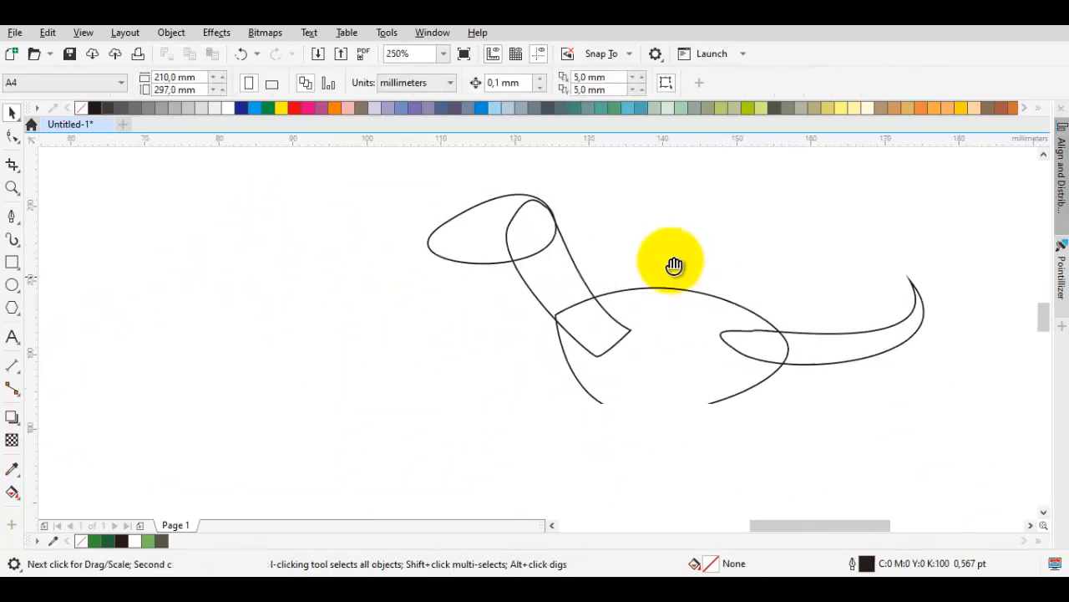
{"action": "mouse_move", "coordinate": [675, 265]}
{"action": "left_mouse_down"}
{"action": "mouse_move", "coordinate": [616, 262]}
{"action": "mouse_move", "coordinate": [590, 333]}
{"action": "left_mouse_up"}
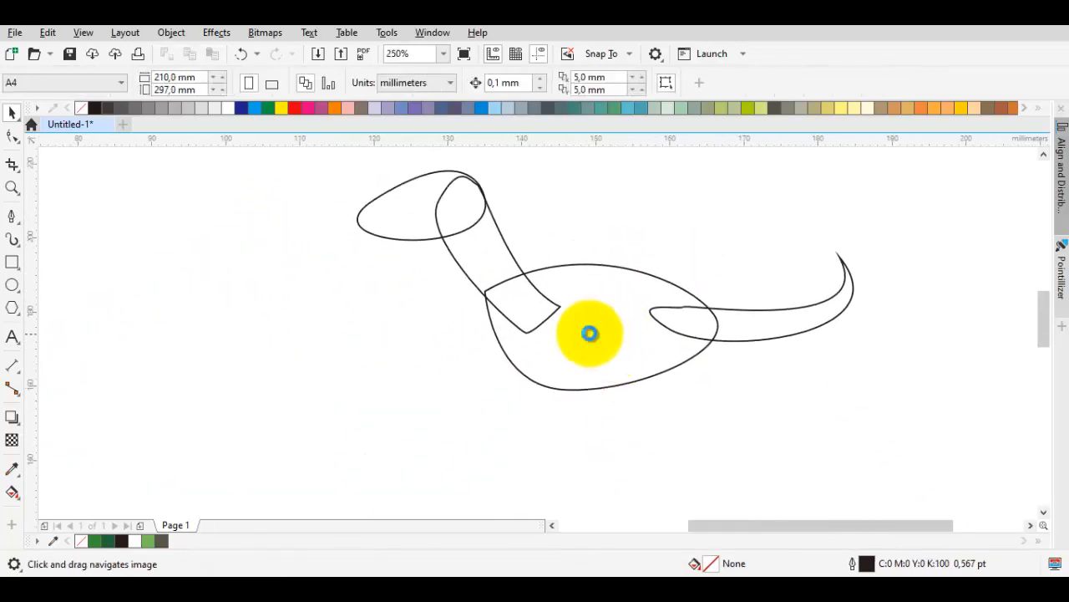
{"action": "scroll", "coordinate": [590, 333], "scroll_direction": "down", "scroll_amount": 2}
{"action": "key", "text": "space"}
{"action": "mouse_move", "coordinate": [727, 247]}
{"action": "left_mouse_down"}
{"action": "mouse_move", "coordinate": [693, 275]}
{"action": "mouse_move", "coordinate": [585, 313]}
{"action": "mouse_move", "coordinate": [679, 389]}
{"action": "left_mouse_up"}
{"action": "scroll", "coordinate": [545, 357], "scroll_direction": "up", "scroll_amount": 4}
{"action": "scroll", "coordinate": [736, 366], "scroll_direction": "up", "scroll_amount": 1}
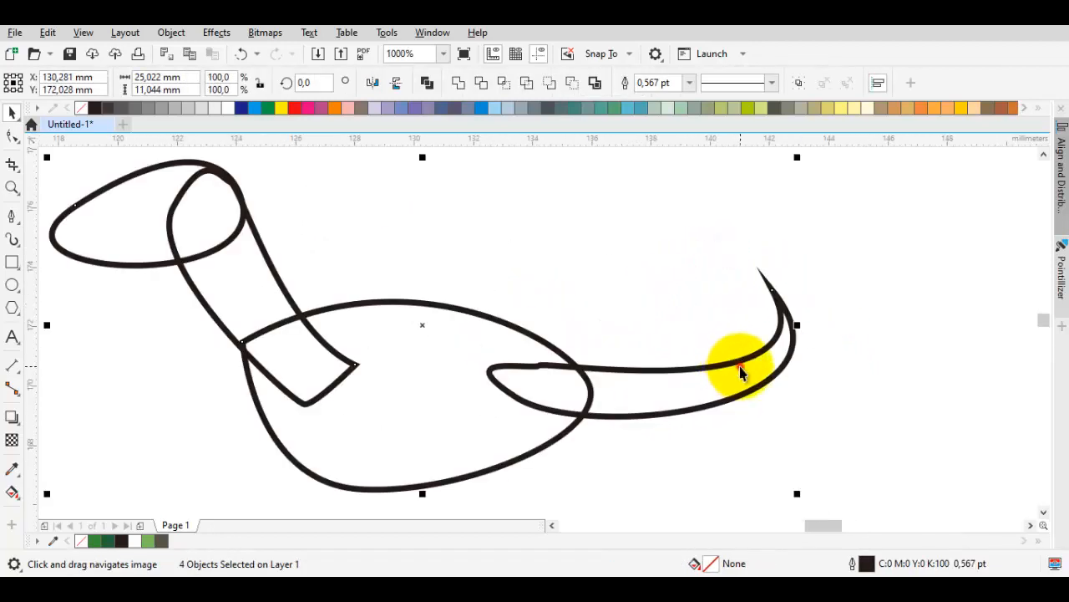
Slim the tail by adjusting both curve handles at its tip node
{"action": "double_click", "coordinate": [740, 366]}
{"action": "left_click", "coordinate": [774, 292]}
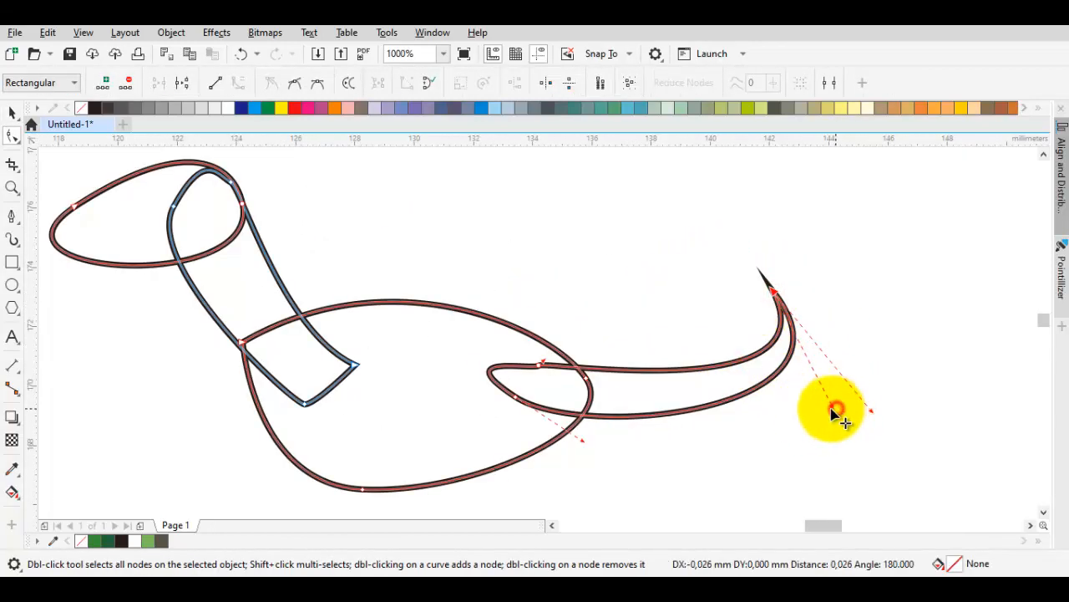
{"action": "left_click_drag", "start_coordinate": [835, 410], "coordinate": [798, 431]}
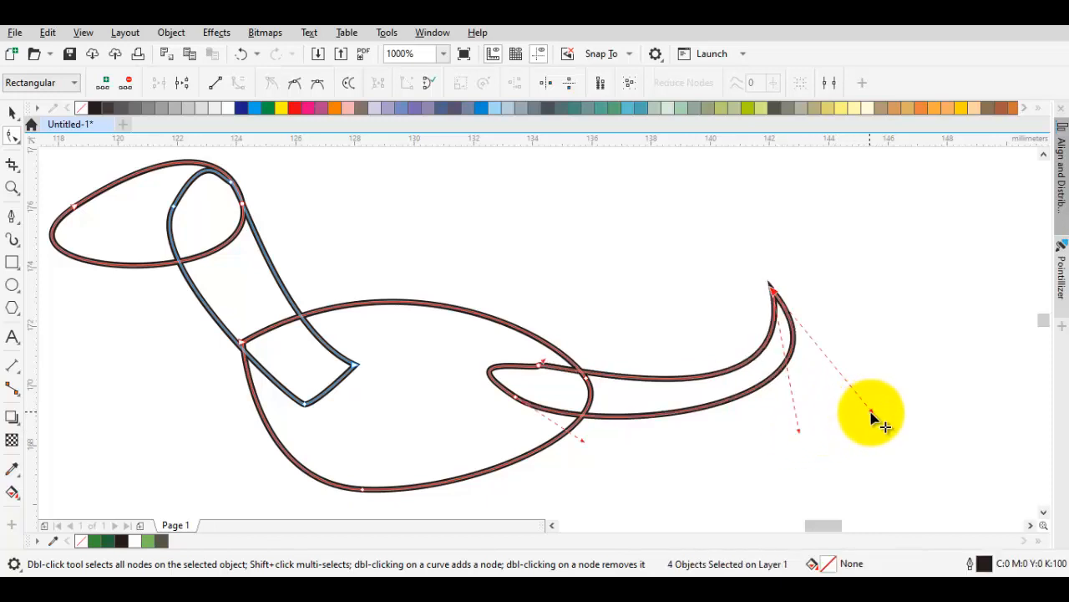
{"action": "left_click_drag", "start_coordinate": [871, 413], "coordinate": [846, 427]}
{"action": "key", "text": "space"}
{"action": "scroll", "coordinate": [839, 419], "scroll_direction": "down", "scroll_amount": 1}
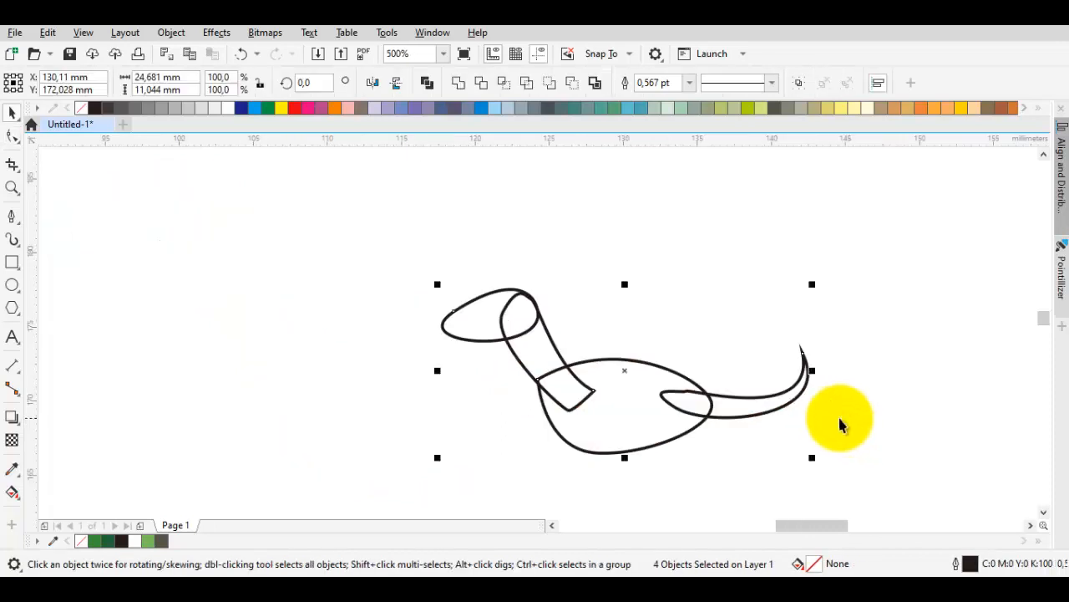
{"action": "left_click", "coordinate": [841, 419]}
Draw a closed hind leg with a rounded foot about 3 mm wide and 7 mm high, starting inside the body
{"action": "left_click_drag", "start_coordinate": [739, 400], "coordinate": [775, 341]}
{"action": "left_click_drag", "start_coordinate": [706, 391], "coordinate": [686, 332]}
{"action": "key", "text": "space"}
{"action": "left_click_drag", "start_coordinate": [665, 283], "coordinate": [599, 312]}
{"action": "key", "text": "Escape"}
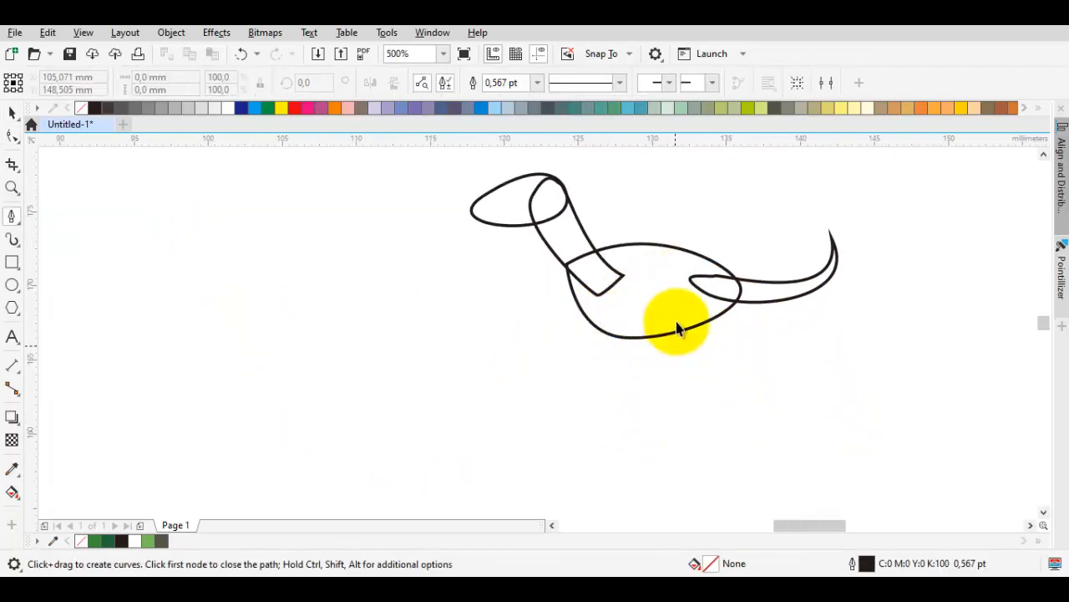
{"action": "left_click_drag", "start_coordinate": [663, 292], "coordinate": [625, 315]}
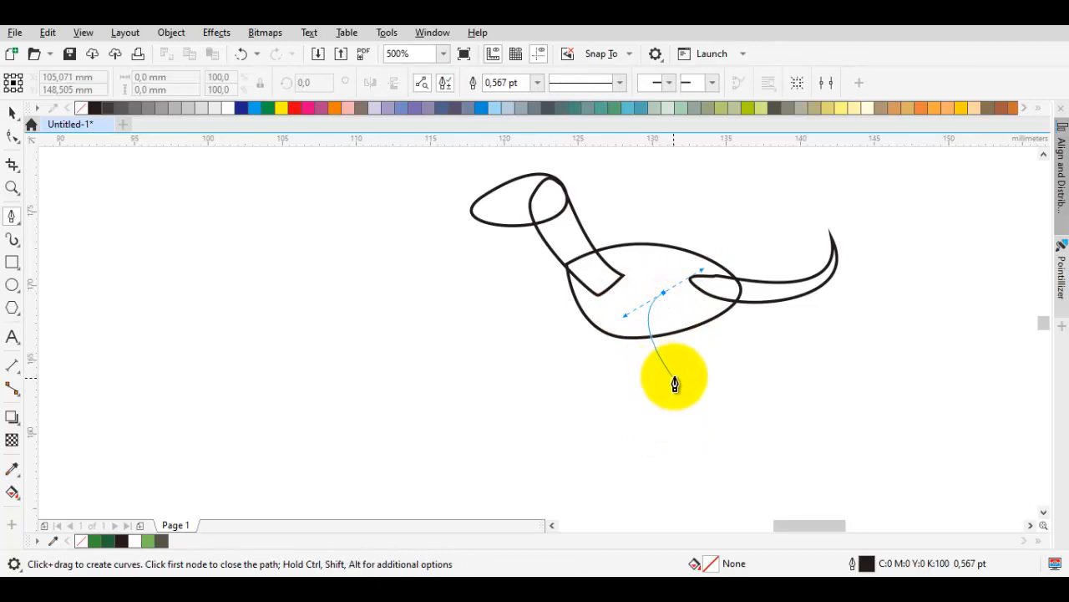
{"action": "mouse_move", "coordinate": [673, 385]}
{"action": "left_mouse_down"}
{"action": "mouse_move", "coordinate": [659, 411]}
{"action": "mouse_move", "coordinate": [711, 396]}
{"action": "left_mouse_up"}
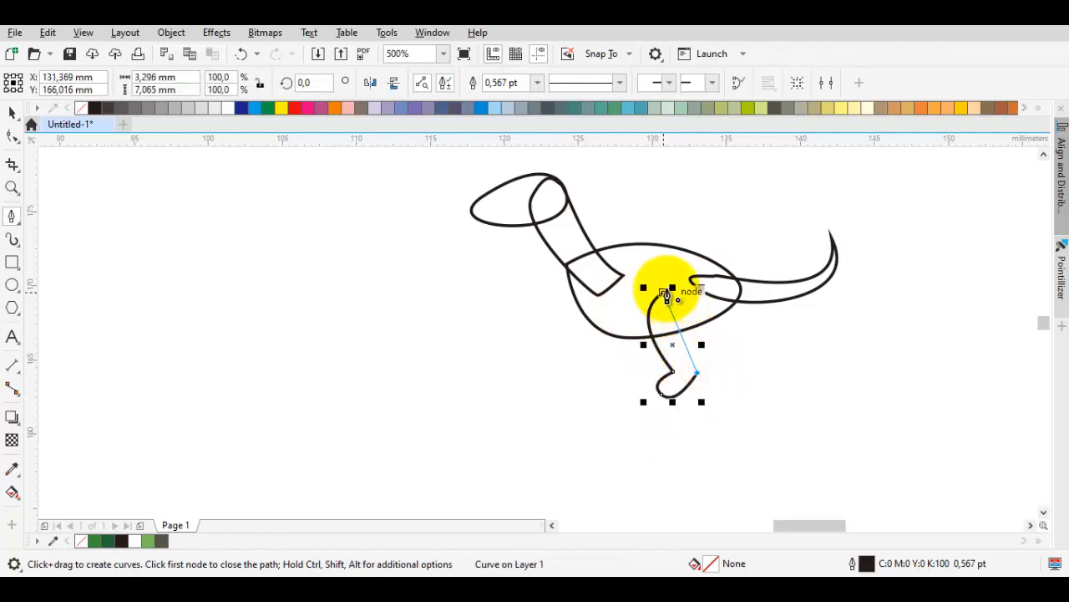
{"action": "left_click_drag", "start_coordinate": [666, 289], "coordinate": [706, 350]}
{"action": "key", "text": "ctrl+z"}
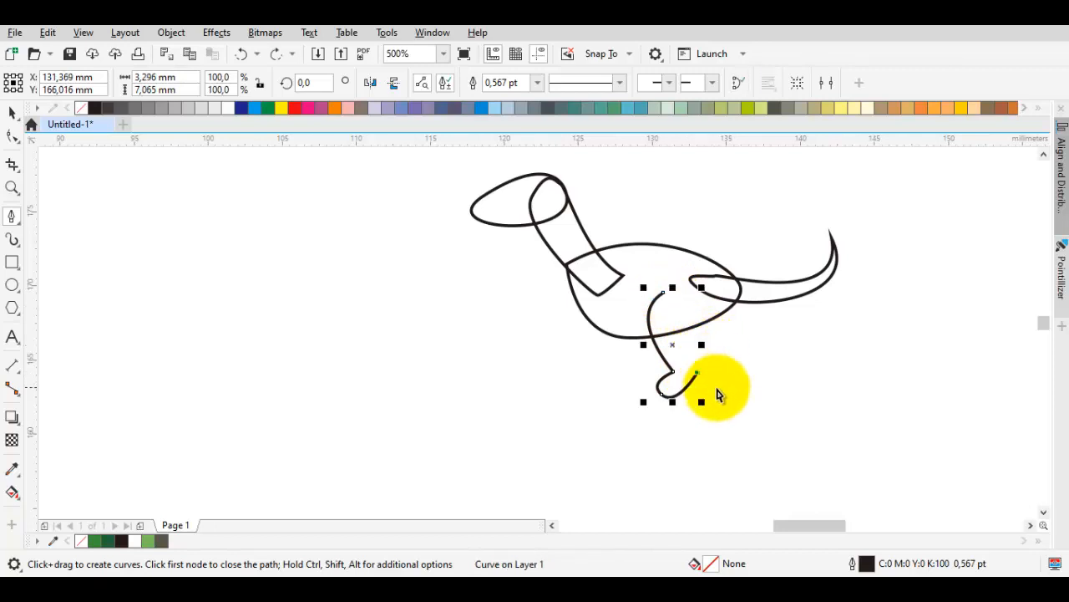
{"action": "scroll", "coordinate": [691, 382], "scroll_direction": "up", "scroll_amount": 3}
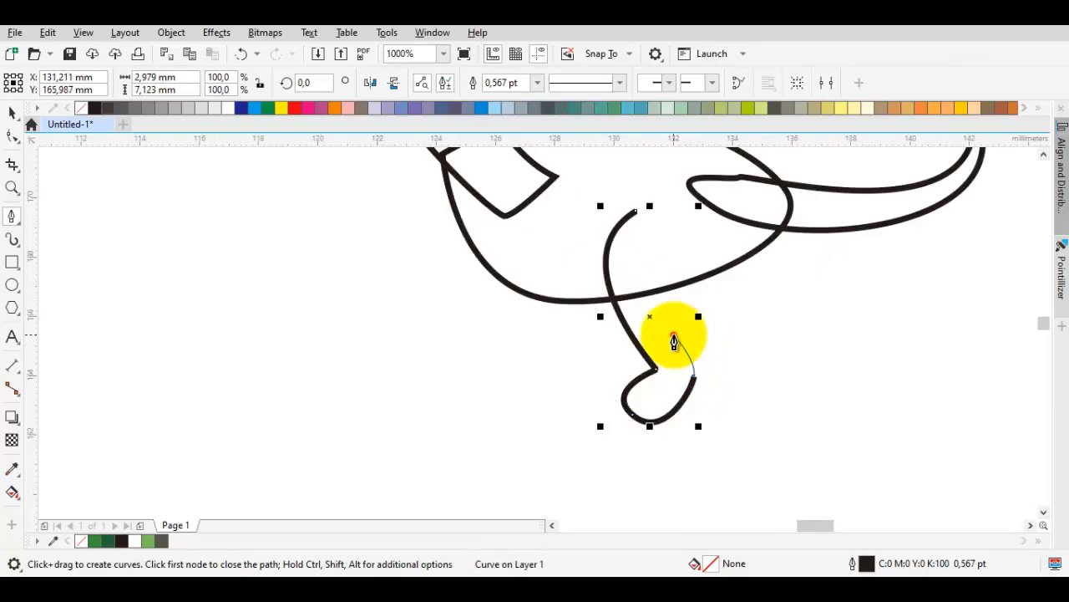
{"action": "left_click", "coordinate": [674, 339]}
{"action": "left_click_drag", "start_coordinate": [636, 210], "coordinate": [706, 229]}
{"action": "key", "text": "space"}
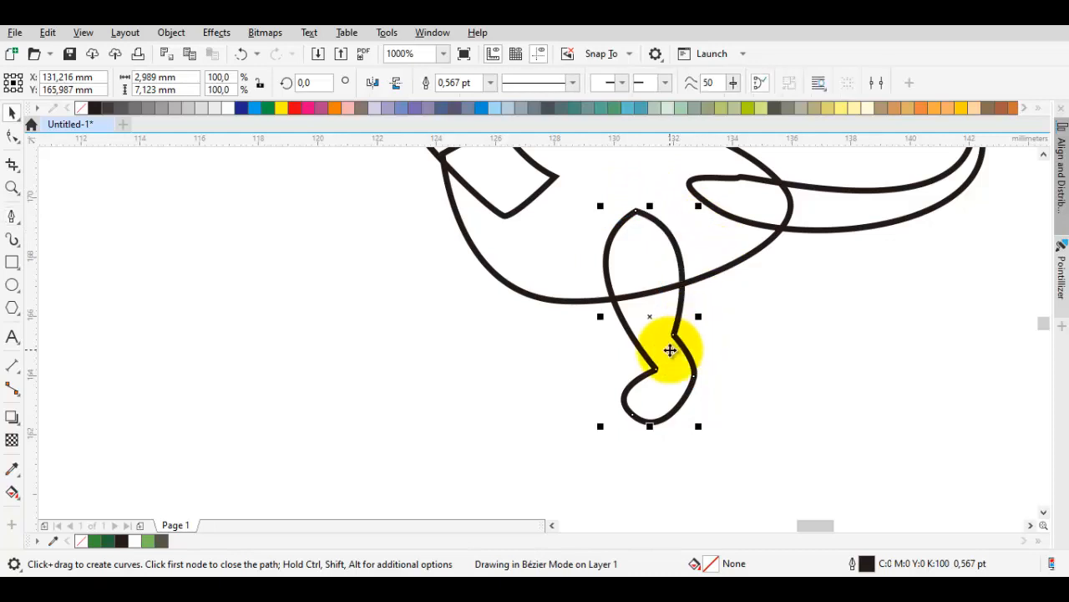
Widen the leg by shifting its rear ankle and heel nodes outward, and enlarge the leg to about 106%
{"action": "double_click", "coordinate": [671, 349]}
{"action": "left_click_drag", "start_coordinate": [658, 315], "coordinate": [704, 385]}
{"action": "key", "text": "space"}
{"action": "left_click_drag", "start_coordinate": [663, 296], "coordinate": [667, 348]}
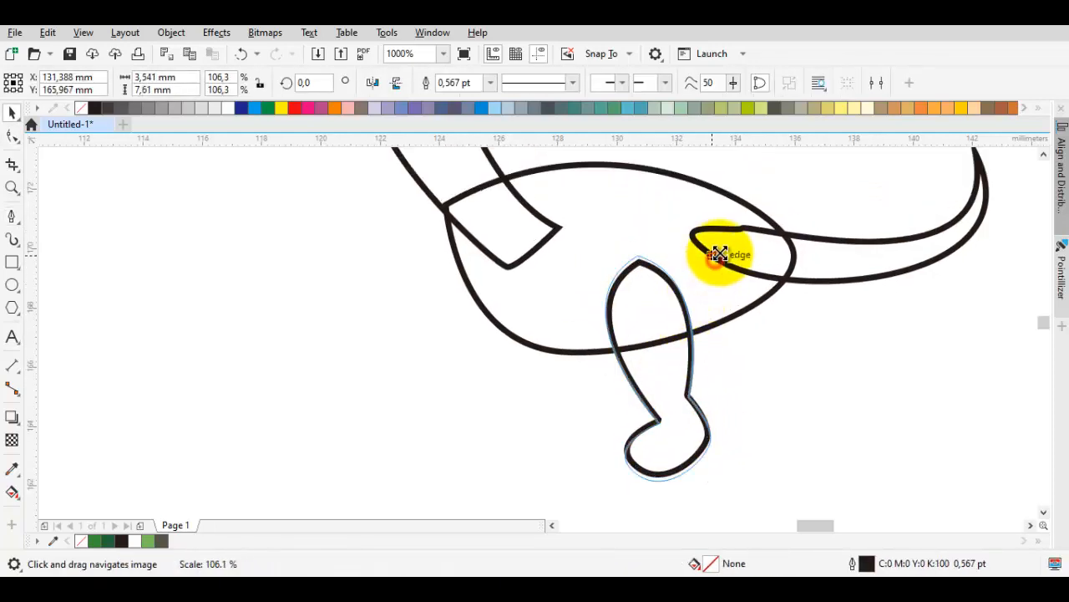
{"action": "left_click_drag", "start_coordinate": [719, 254], "coordinate": [719, 255]}
Flatten the foot's sole by adjusting the lower front node of the leg outline
{"action": "double_click", "coordinate": [676, 408]}
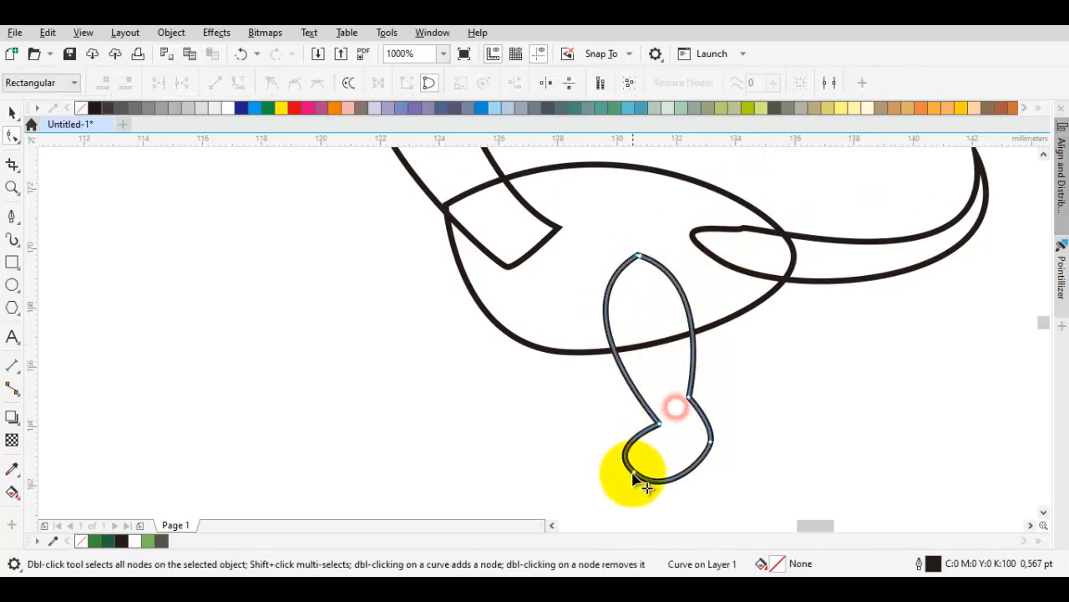
{"action": "left_click", "coordinate": [634, 477]}
{"action": "key", "text": "ctrl+z"}
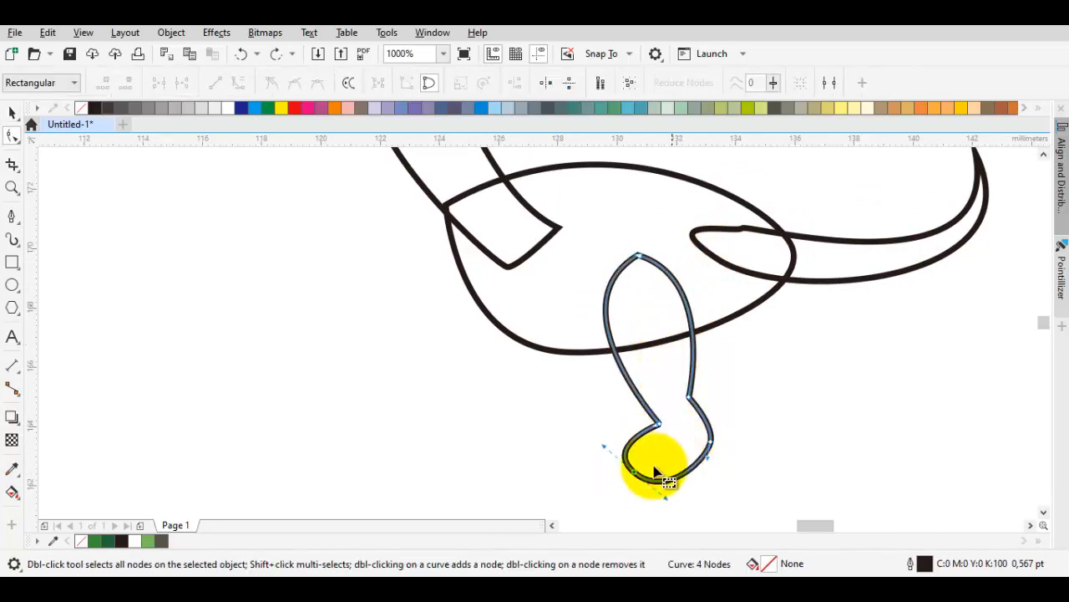
{"action": "mouse_move", "coordinate": [623, 462]}
{"action": "left_mouse_down"}
{"action": "mouse_move", "coordinate": [657, 496]}
{"action": "mouse_move", "coordinate": [633, 477]}
{"action": "left_mouse_up"}
{"action": "key", "text": "space"}
{"action": "left_click_drag", "start_coordinate": [656, 375], "coordinate": [666, 393]}
{"action": "scroll", "coordinate": [661, 391], "scroll_direction": "down", "scroll_amount": 2}
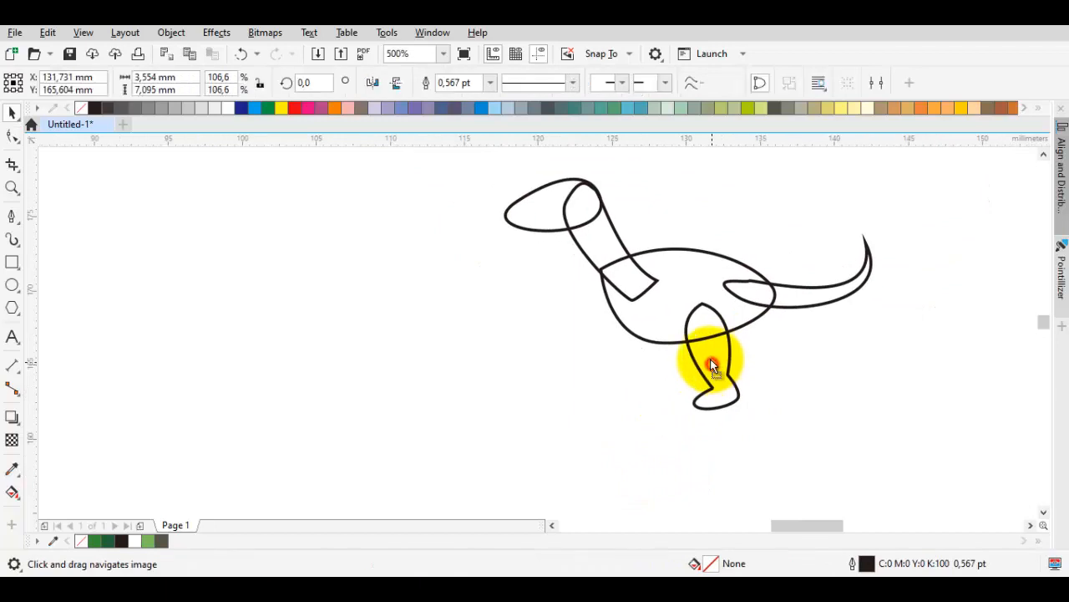
Slim the neck by moving its upper front node inward and shifting the bottom node at its base inward
{"action": "left_click_drag", "start_coordinate": [629, 250], "coordinate": [652, 273]}
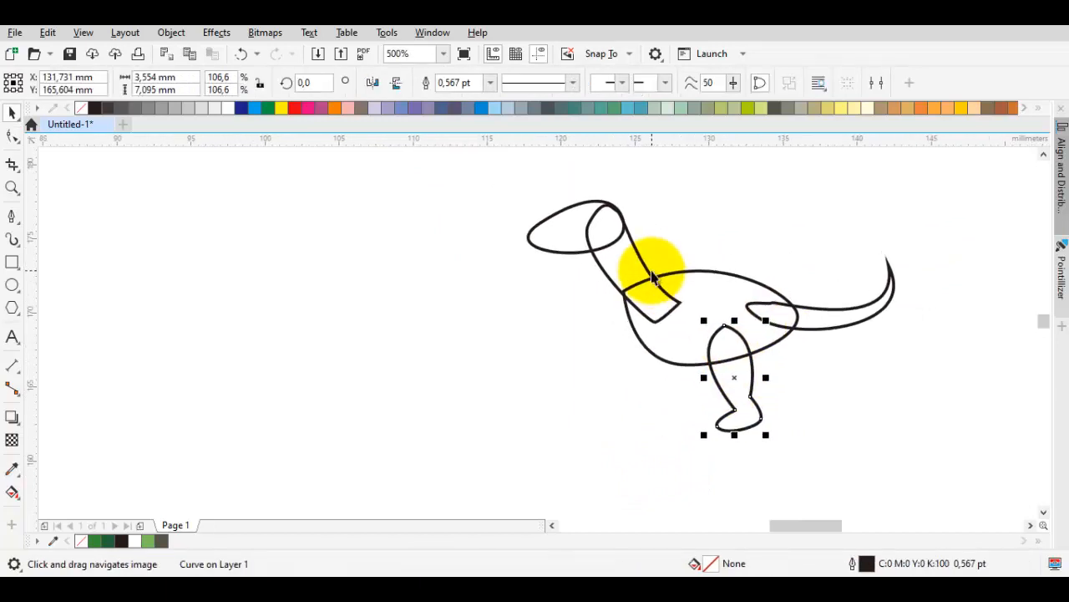
{"action": "scroll", "coordinate": [619, 262], "scroll_direction": "up", "scroll_amount": 2}
{"action": "key", "text": "space"}
{"action": "left_click", "coordinate": [625, 260]}
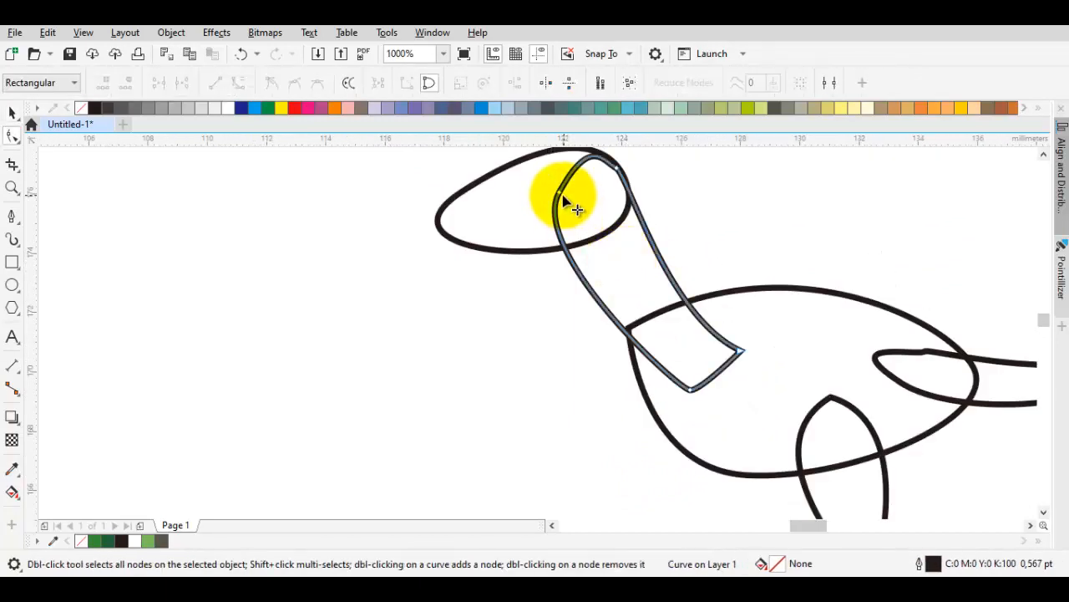
{"action": "left_click_drag", "start_coordinate": [563, 198], "coordinate": [583, 197]}
{"action": "left_click_drag", "start_coordinate": [690, 389], "coordinate": [669, 376]}
{"action": "left_click", "coordinate": [669, 343]}
Reposition the body's front node so that it meets the front edge of the neck
{"action": "left_click", "coordinate": [758, 325]}
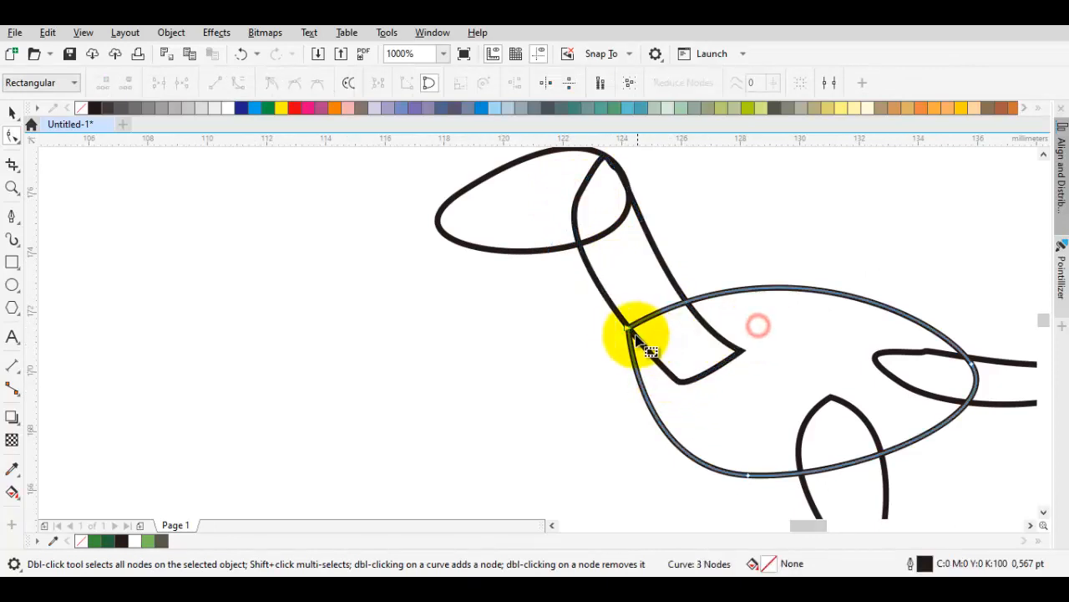
{"action": "left_click_drag", "start_coordinate": [632, 336], "coordinate": [629, 334]}
{"action": "scroll", "coordinate": [649, 394], "scroll_direction": "down", "scroll_amount": 3}
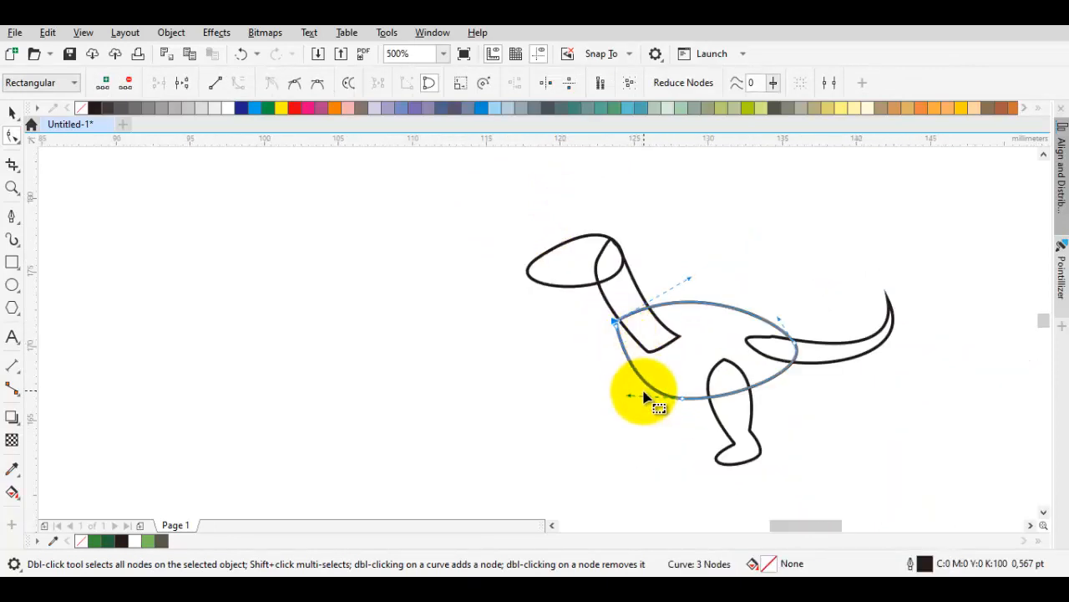
{"action": "scroll", "coordinate": [645, 401], "scroll_direction": "up", "scroll_amount": 3}
{"action": "left_click_drag", "start_coordinate": [610, 400], "coordinate": [589, 239]}
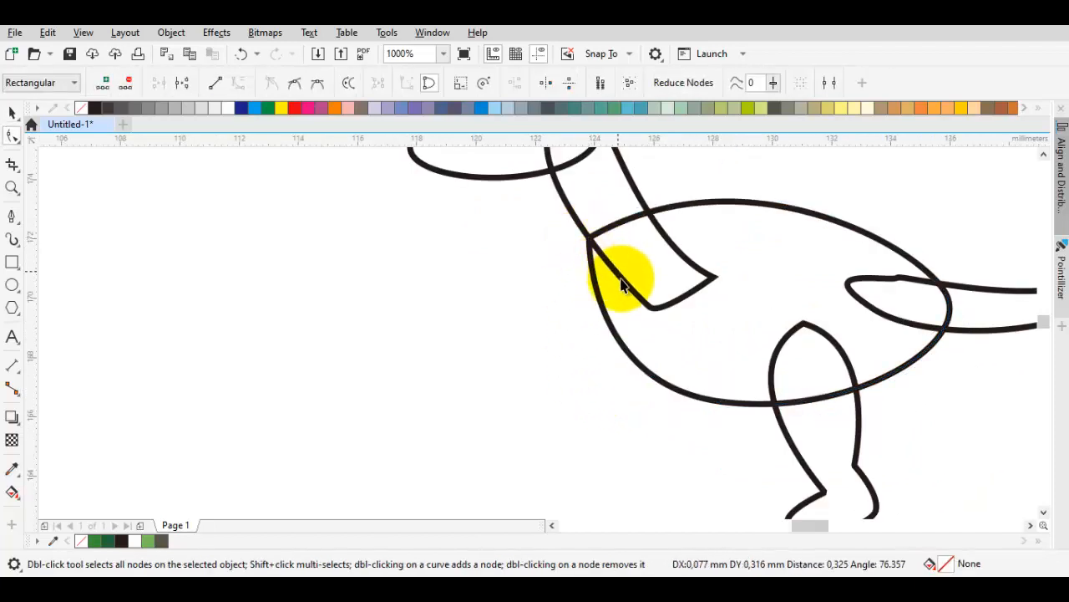
Weld the head, neck, body and tail into one outline, leaving the leg separate
{"action": "key", "text": "space"}
{"action": "scroll", "coordinate": [621, 346], "scroll_direction": "down", "scroll_amount": 2}
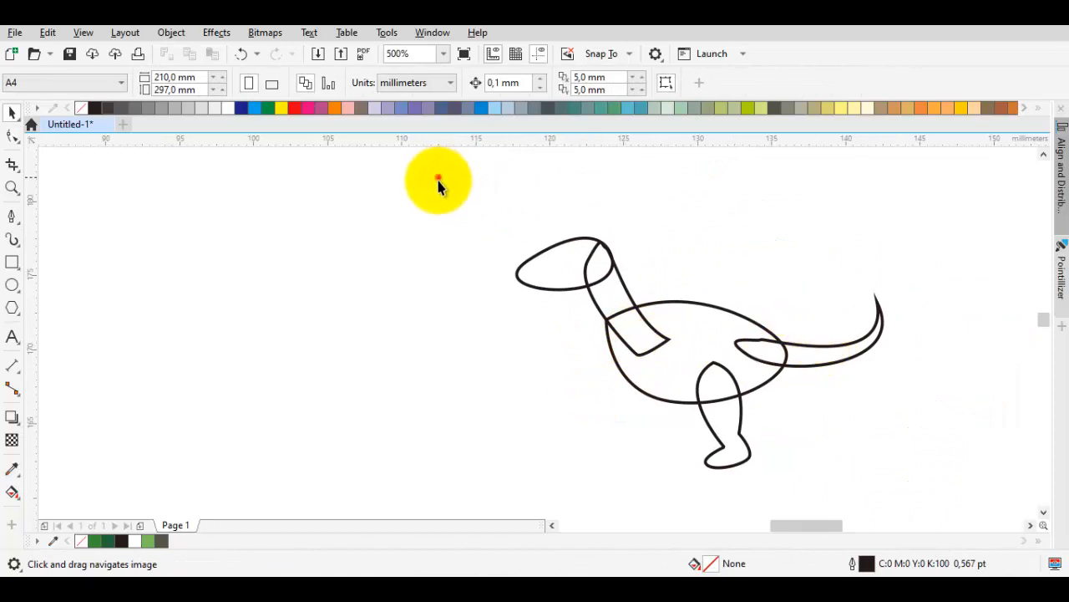
{"action": "left_click_drag", "start_coordinate": [823, 347], "coordinate": [921, 397]}
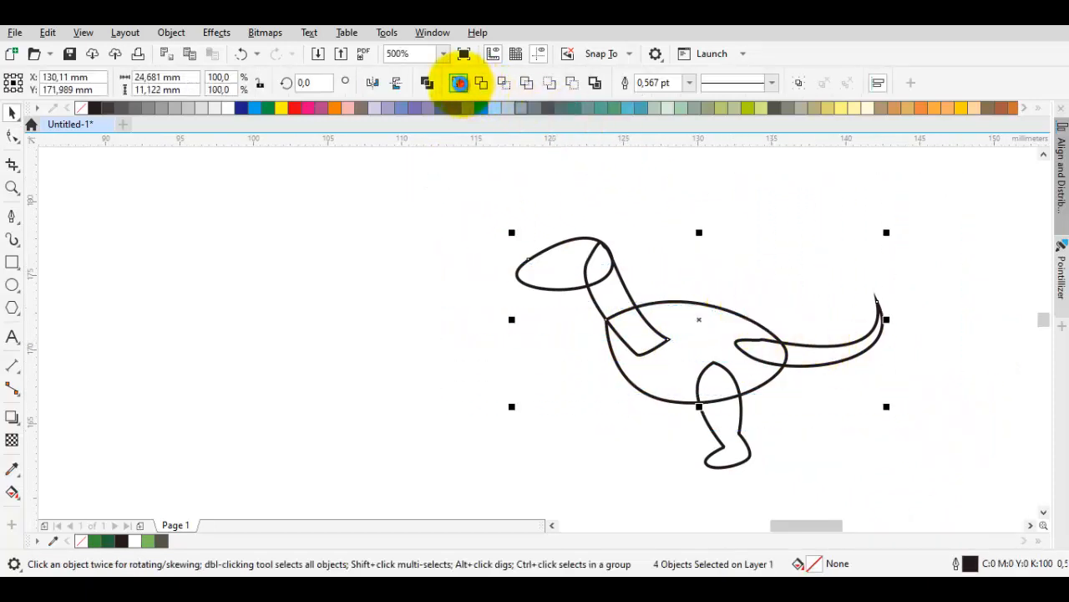
{"action": "left_click", "coordinate": [458, 83]}
Scale the welded body and the leg together down to about 13.3 mm wide and 8.4 mm high
{"action": "left_click", "coordinate": [748, 451], "text": "shift"}
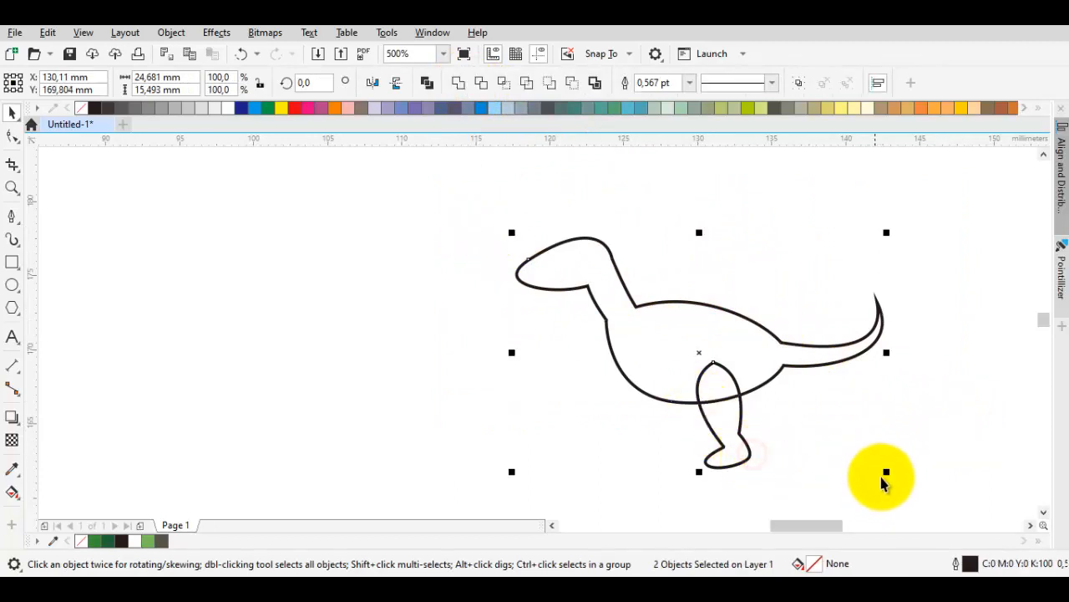
{"action": "scroll", "coordinate": [810, 421], "scroll_direction": "up", "scroll_amount": 4}
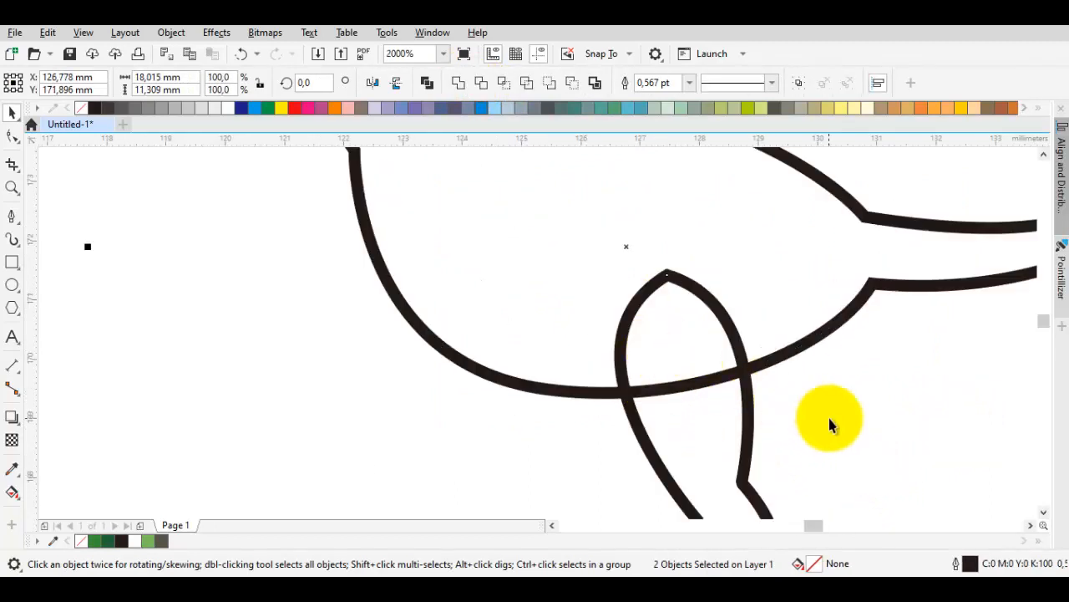
{"action": "scroll", "coordinate": [830, 426], "scroll_direction": "down", "scroll_amount": 5}
{"action": "left_click_drag", "start_coordinate": [834, 437], "coordinate": [765, 395]}
{"action": "scroll", "coordinate": [698, 372], "scroll_direction": "up", "scroll_amount": 2}
{"action": "left_click", "coordinate": [842, 383]}
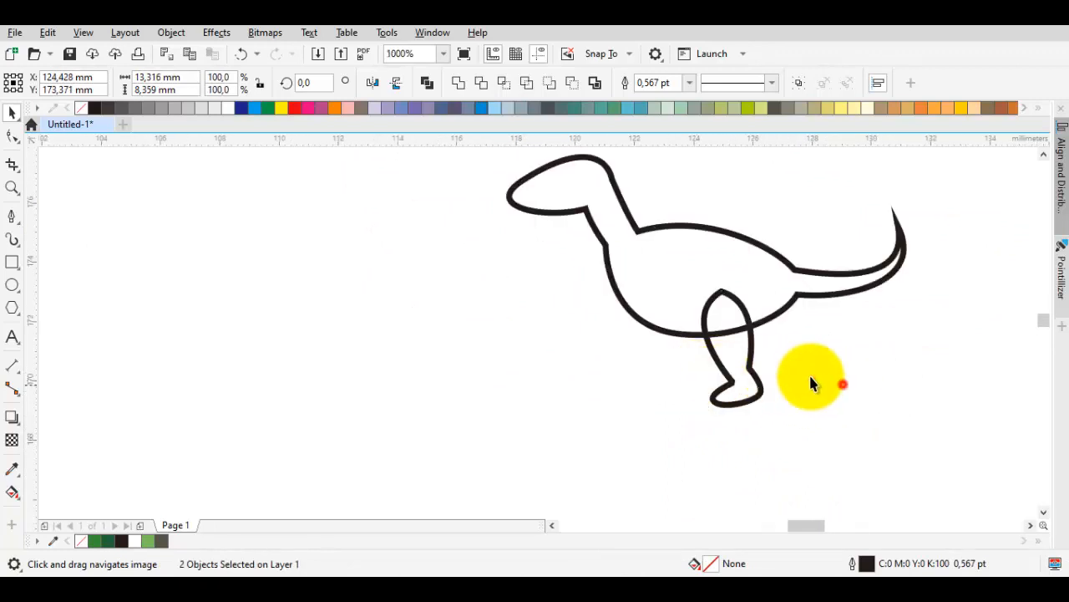
Place a copy of the hind leg just ahead of the original and send the copy to the back of the layer
{"action": "left_click_drag", "start_coordinate": [750, 349], "coordinate": [641, 371]}
{"action": "scroll", "coordinate": [728, 380], "scroll_direction": "up", "scroll_amount": 1}
{"action": "left_click", "coordinate": [729, 378]}
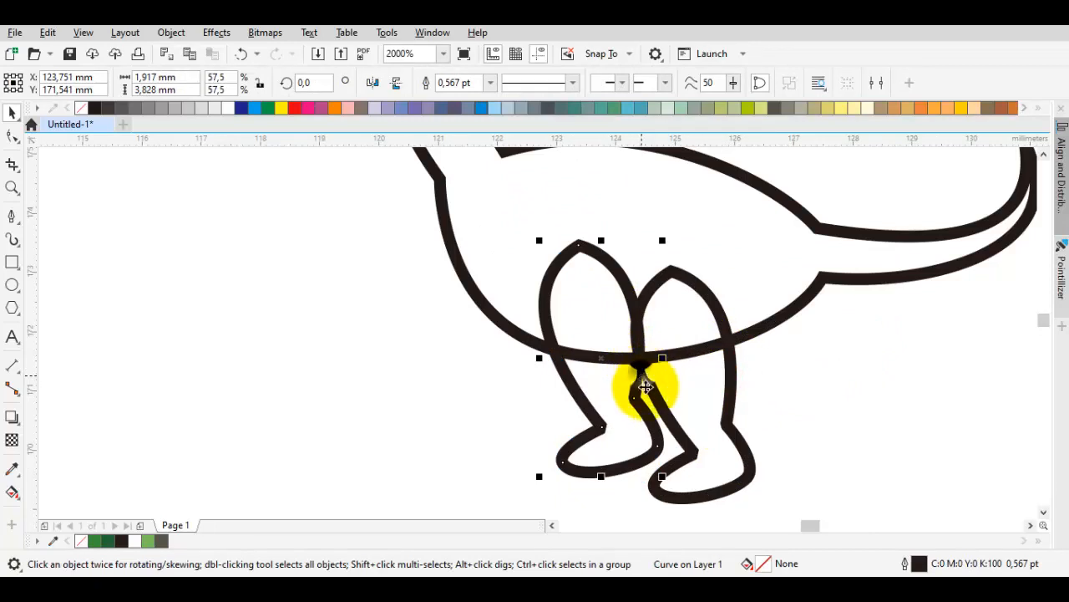
{"action": "right_click", "coordinate": [645, 386]}
{"action": "mouse_move", "coordinate": [740, 244]}
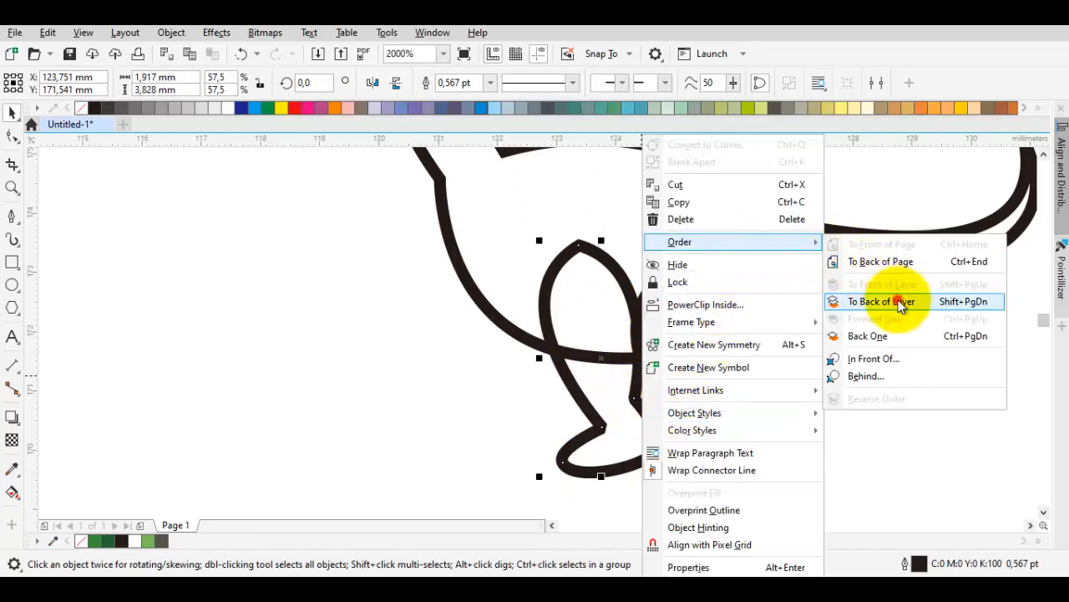
{"action": "left_click", "coordinate": [901, 302]}
{"action": "left_click", "coordinate": [853, 399]}
Shift each hind leg slightly backward and downward to adjust its position under the belly
{"action": "left_click_drag", "start_coordinate": [724, 400], "coordinate": [732, 407]}
{"action": "left_click", "coordinate": [635, 408], "text": "shift"}
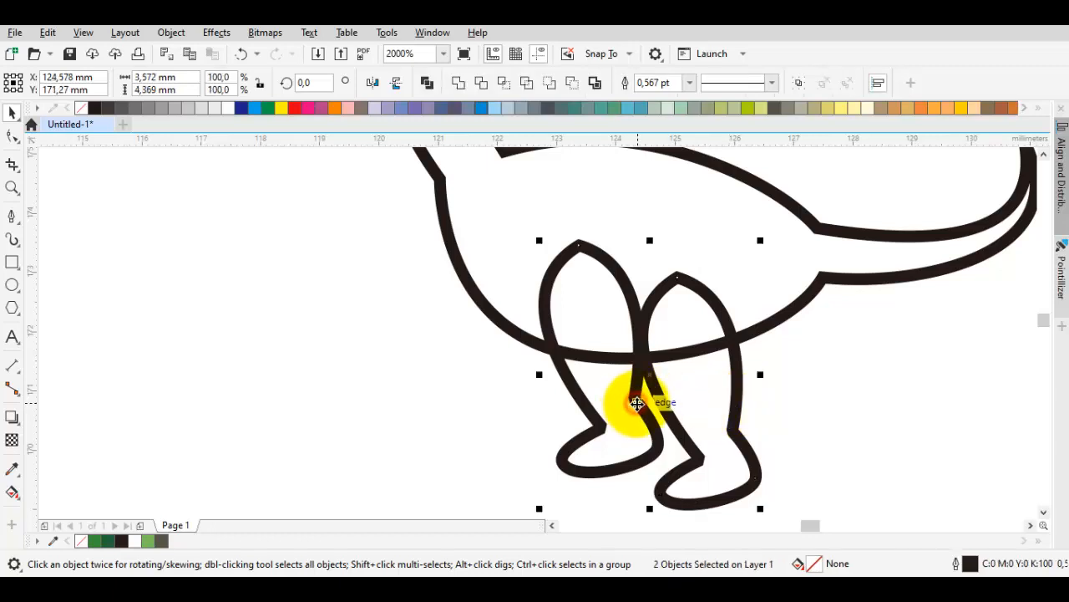
{"action": "left_click", "coordinate": [807, 437]}
{"action": "left_click_drag", "start_coordinate": [657, 427], "coordinate": [662, 434]}
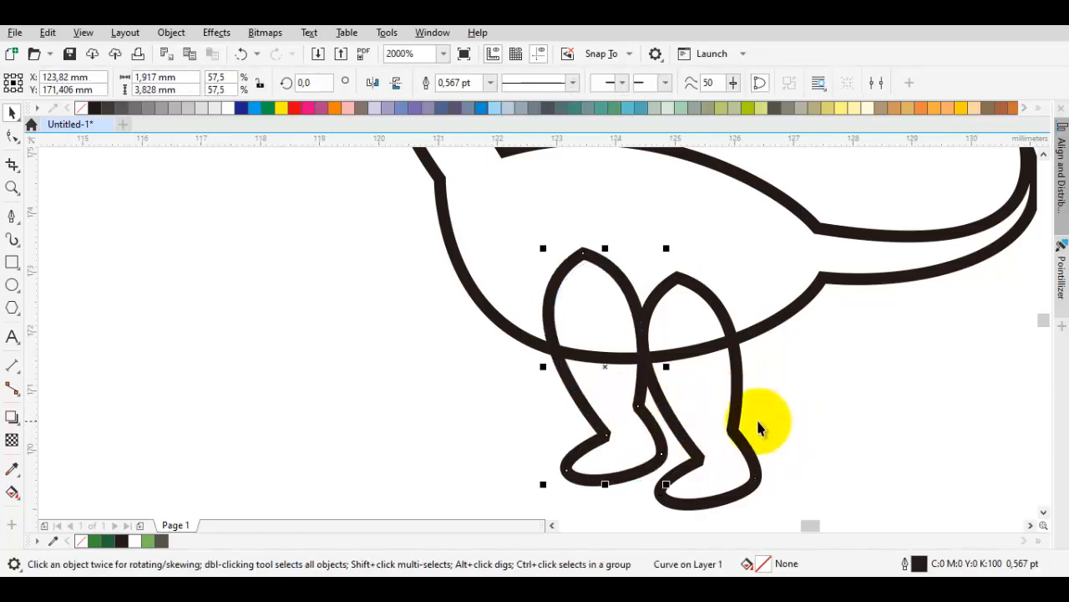
{"action": "left_click", "coordinate": [868, 417]}
Draw a closed arm with a rounded hand about 2.6 mm wide and 2.4 mm high at the chest with the Pen tool
{"action": "scroll", "coordinate": [735, 390], "scroll_direction": "down", "scroll_amount": 1}
{"action": "left_click_drag", "start_coordinate": [735, 390], "coordinate": [750, 434]}
{"action": "key", "text": "p"}
{"action": "scroll", "coordinate": [660, 380], "scroll_direction": "up", "scroll_amount": 1}
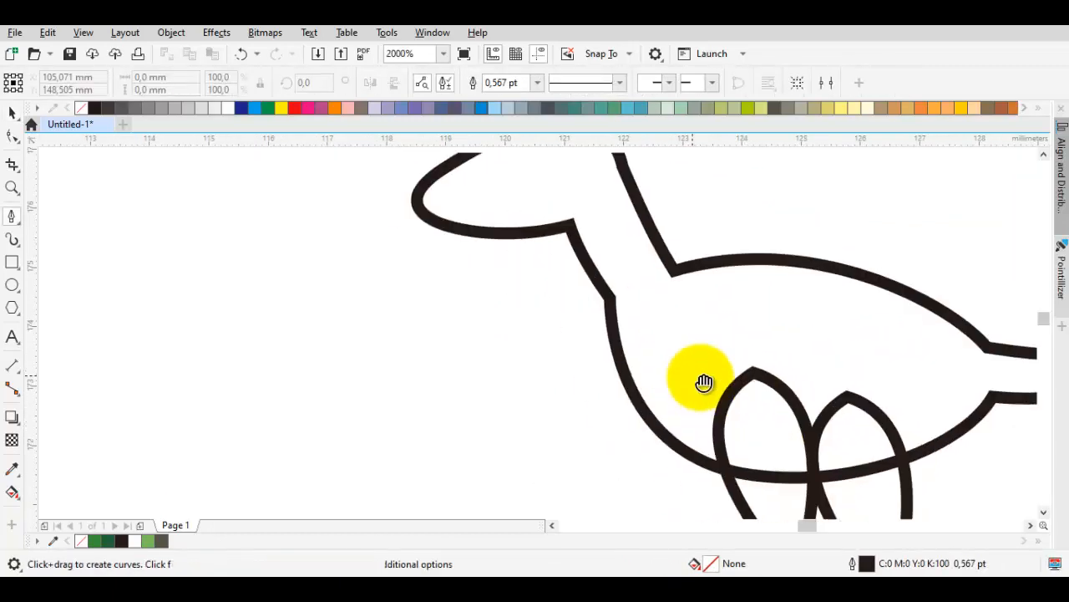
{"action": "left_click_drag", "start_coordinate": [654, 304], "coordinate": [600, 297]}
{"action": "double_click", "coordinate": [582, 386]}
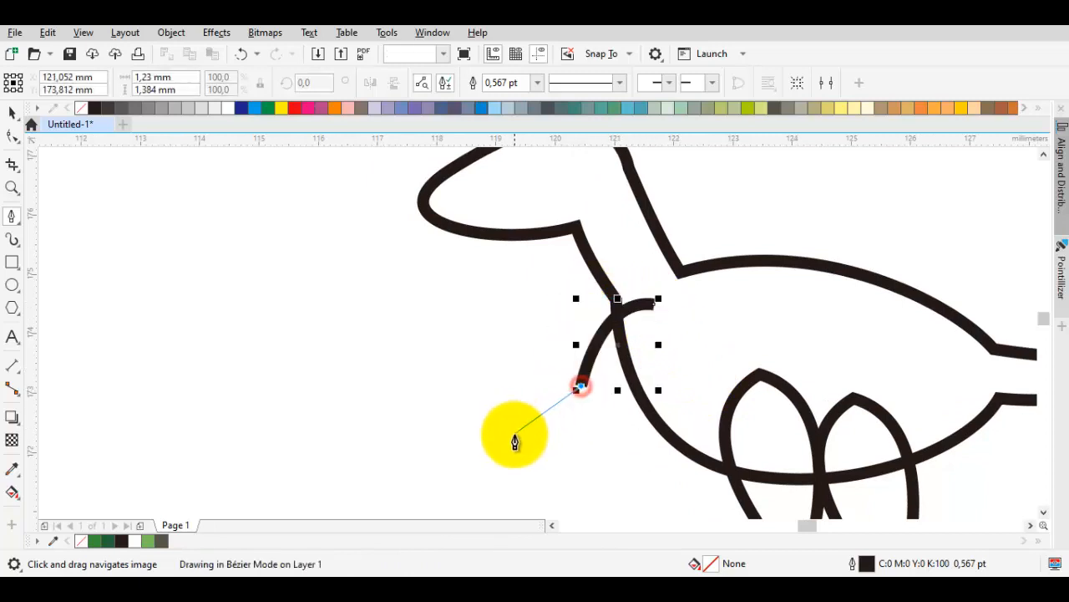
{"action": "left_click_drag", "start_coordinate": [513, 437], "coordinate": [520, 460]}
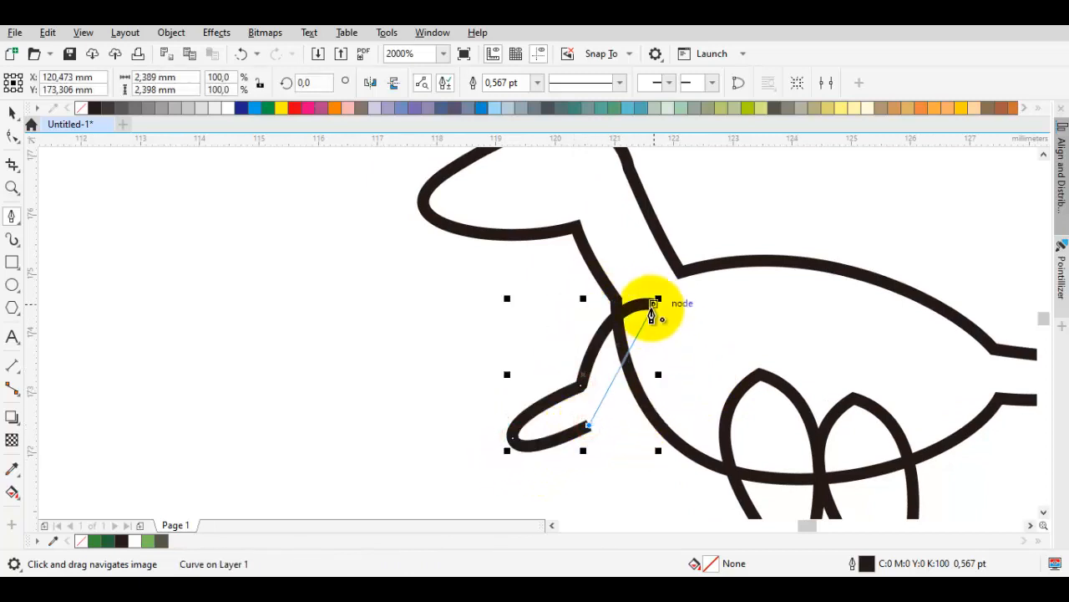
{"action": "left_click_drag", "start_coordinate": [692, 392], "coordinate": [644, 340]}
{"action": "key", "text": "space"}
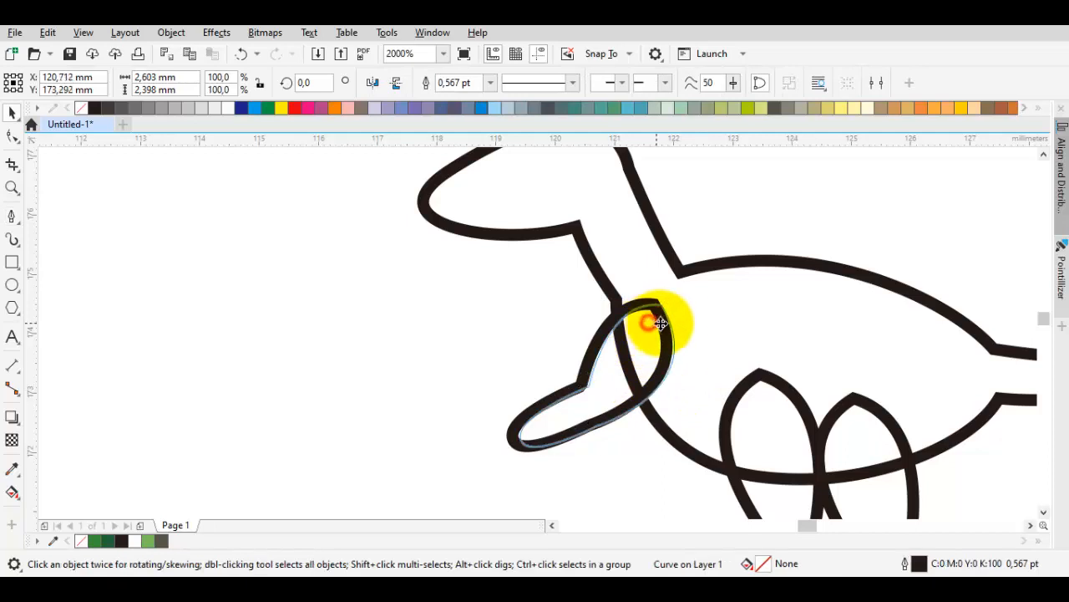
Nudge the arm toward the body and raise the node at its hand tip so the hand points forward
{"action": "left_click", "coordinate": [623, 441]}
{"action": "key", "text": "F10"}
{"action": "left_click", "coordinate": [602, 413]}
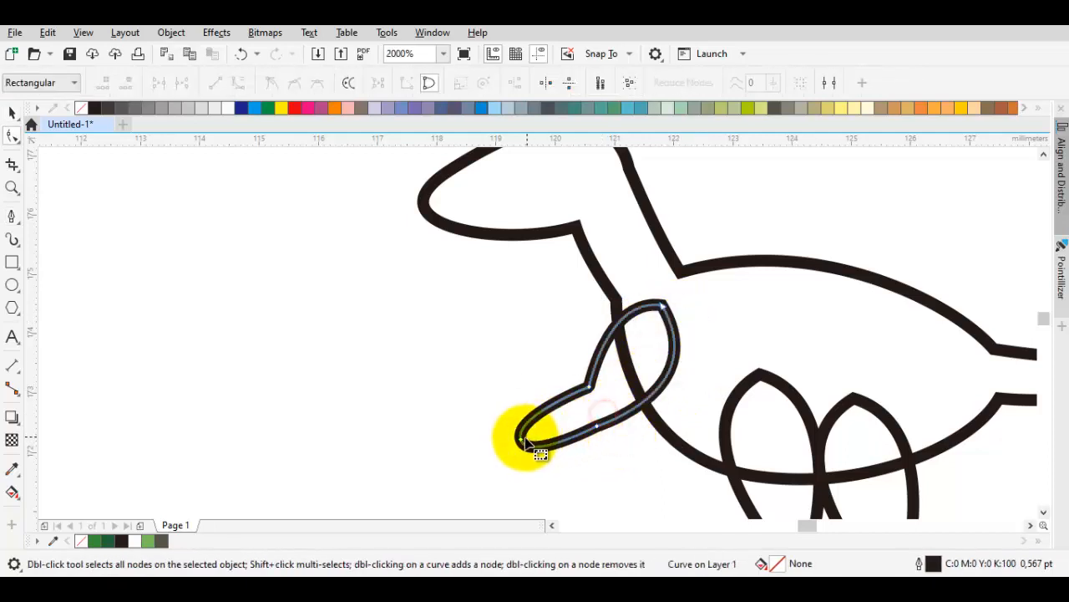
{"action": "left_click_drag", "start_coordinate": [520, 438], "coordinate": [516, 413]}
{"action": "key", "text": "space"}
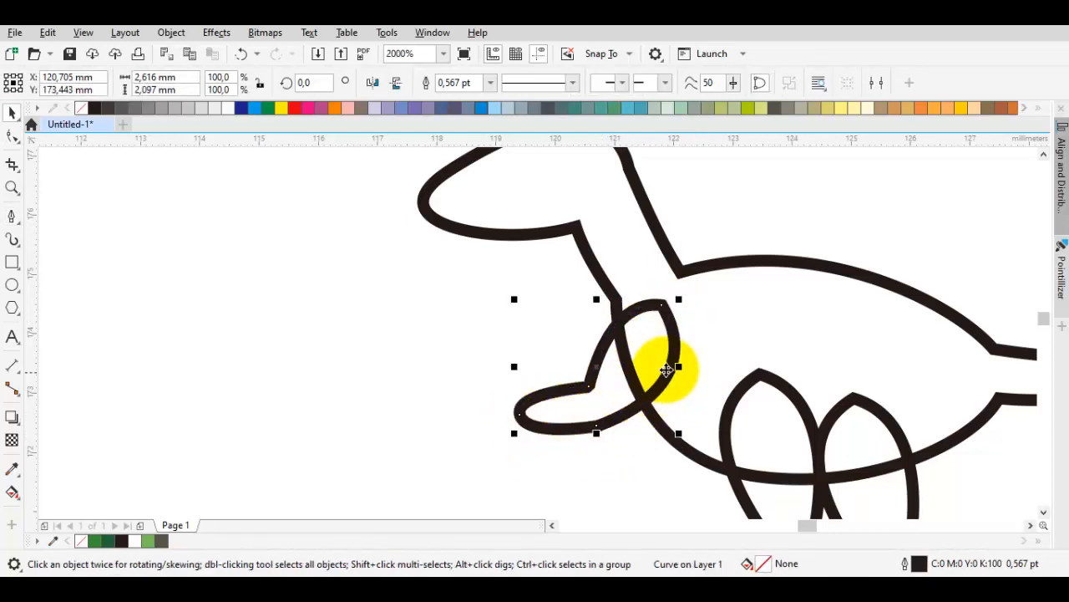
Slim the arm's rear edge by adjusting the curve handle of its shoulder node, and nudge the arm slightly
{"action": "left_click", "coordinate": [660, 392]}
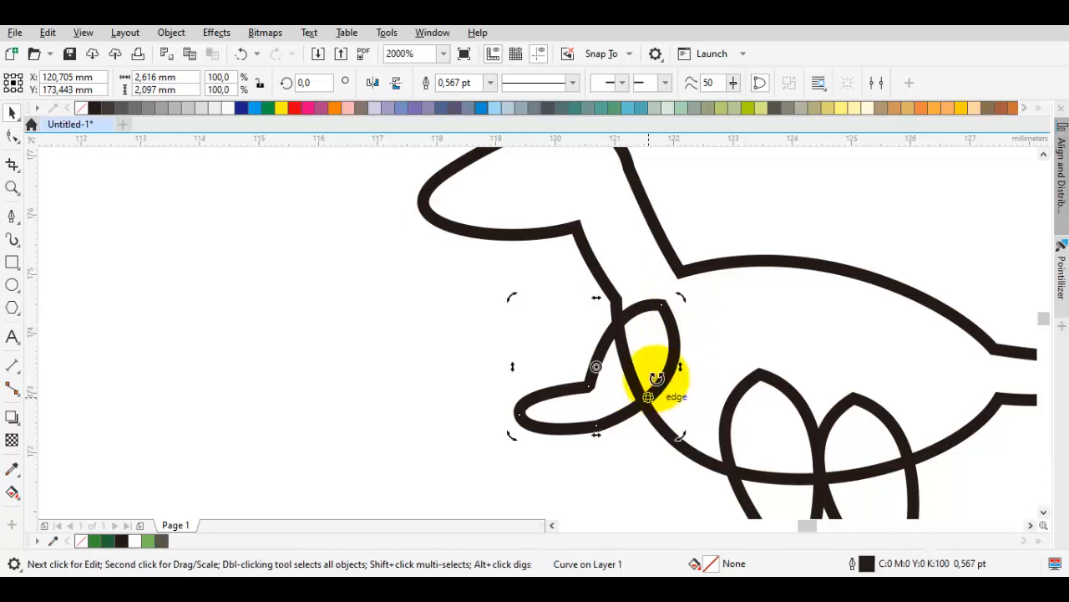
{"action": "double_click", "coordinate": [666, 323]}
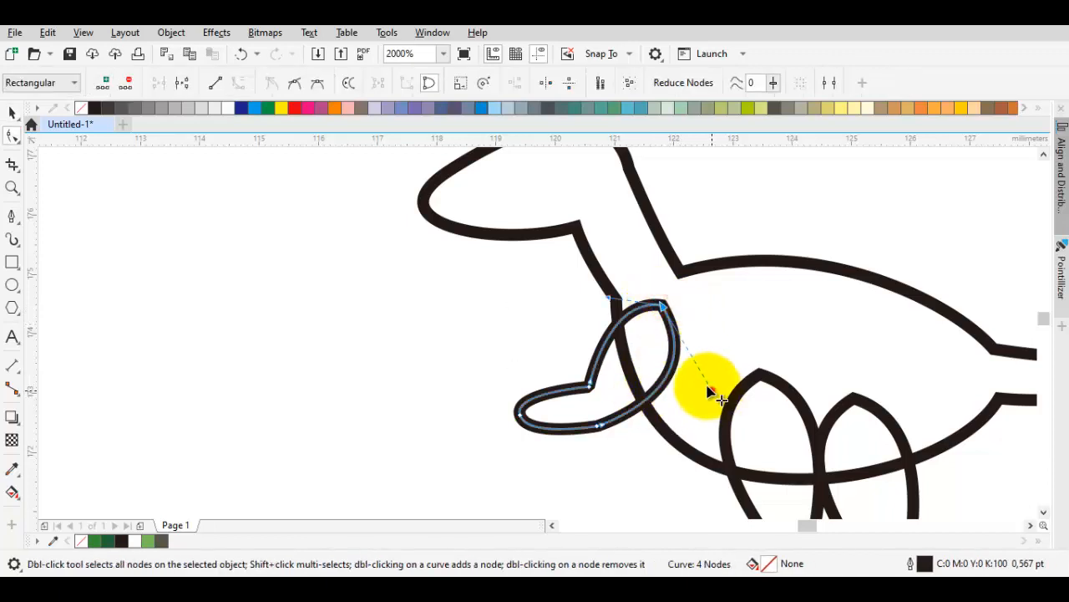
{"action": "key", "text": "space"}
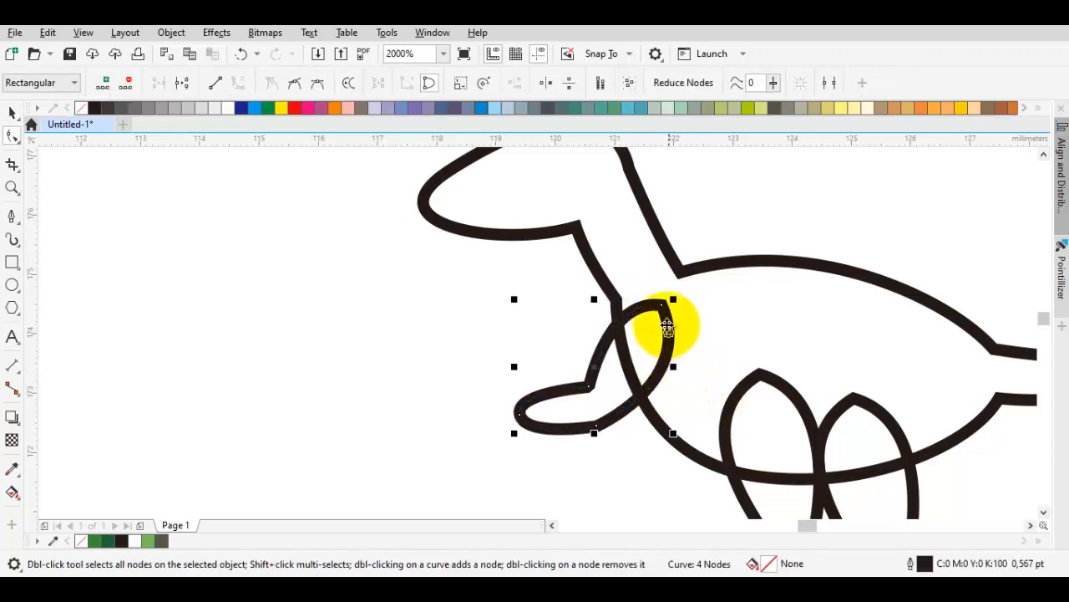
{"action": "left_click", "coordinate": [664, 316]}
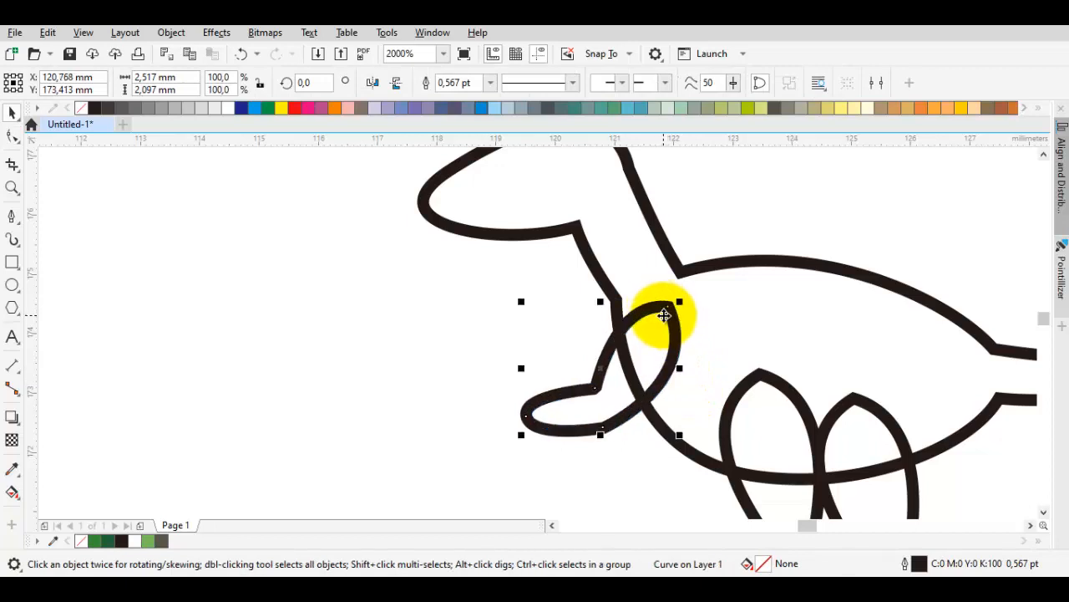
Place a copy of the arm above and ahead of the original and send the copy to the back of the layer
{"action": "left_click_drag", "start_coordinate": [669, 321], "coordinate": [640, 283]}
{"action": "right_click", "coordinate": [640, 282]}
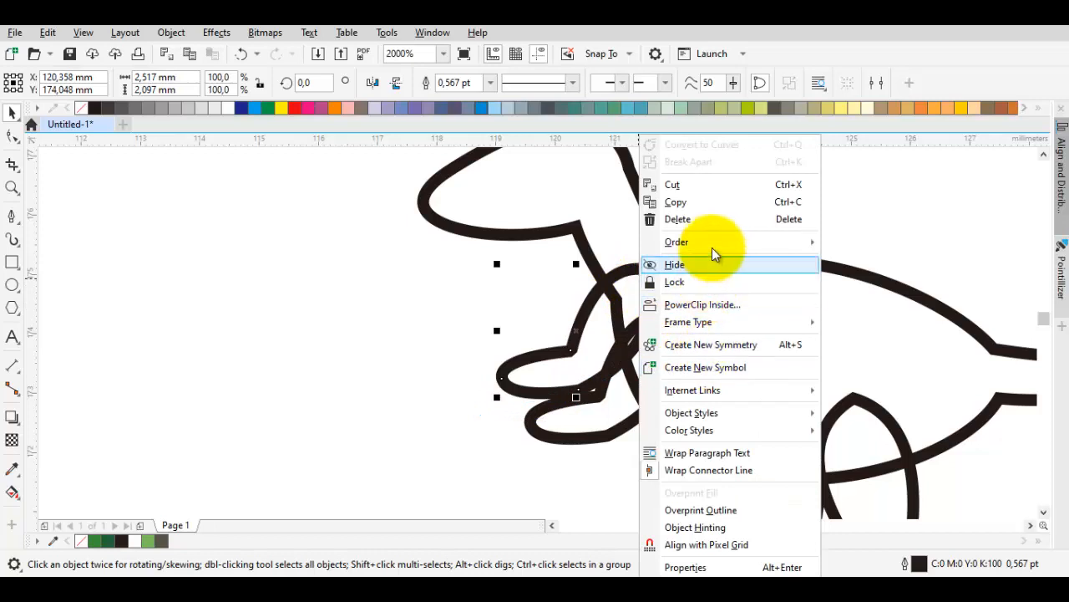
{"action": "mouse_move", "coordinate": [712, 244]}
{"action": "left_click", "coordinate": [872, 301]}
{"action": "left_click", "coordinate": [827, 186]}
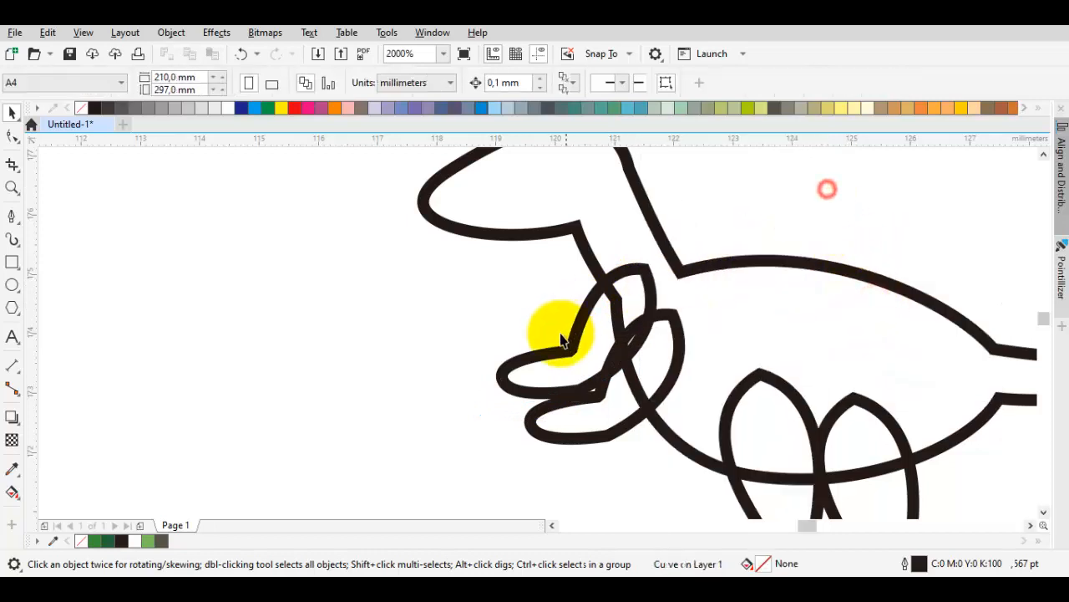
Nudge the rear arm into place, and scale both arms together down to about 2.7 mm wide and 2.7 mm high
{"action": "left_click", "coordinate": [569, 341]}
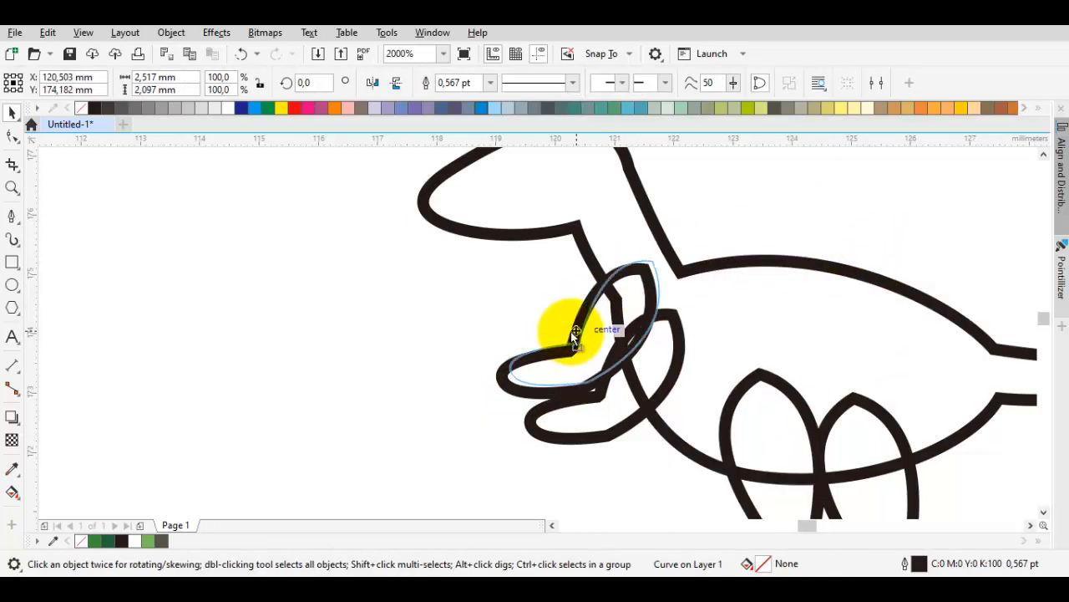
{"action": "left_click_drag", "start_coordinate": [572, 338], "coordinate": [573, 339]}
{"action": "left_click", "coordinate": [680, 345], "text": "shift"}
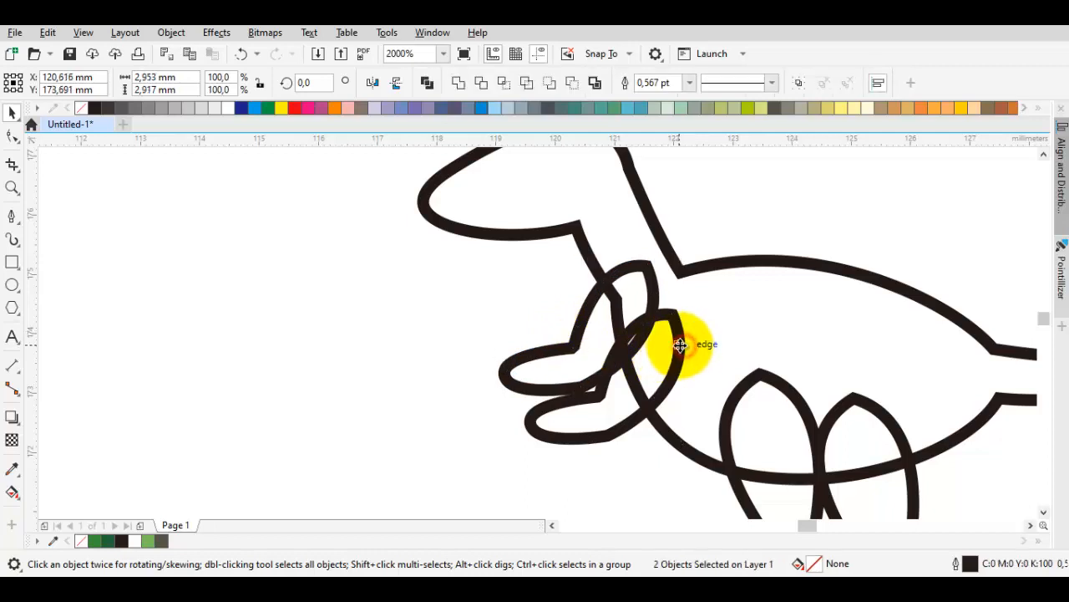
{"action": "left_click_drag", "start_coordinate": [681, 347], "coordinate": [680, 348]}
{"action": "mouse_move", "coordinate": [683, 446]}
{"action": "left_mouse_down"}
{"action": "mouse_move", "coordinate": [680, 429]}
{"action": "mouse_move", "coordinate": [670, 433]}
{"action": "left_mouse_up"}
{"action": "left_click_drag", "start_coordinate": [660, 360], "coordinate": [660, 361]}
{"action": "scroll", "coordinate": [657, 359], "scroll_direction": "down", "scroll_amount": 1}
{"action": "left_click", "coordinate": [593, 423]}
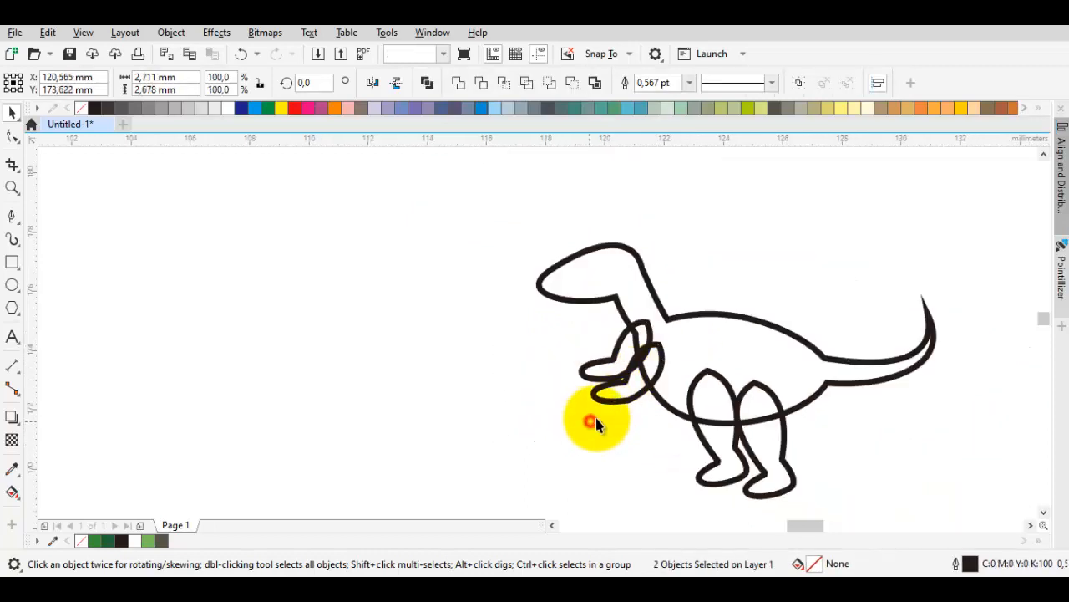
{"action": "left_click_drag", "start_coordinate": [627, 415], "coordinate": [536, 323]}
{"action": "scroll", "coordinate": [572, 408], "scroll_direction": "down", "scroll_amount": 1}
{"action": "scroll", "coordinate": [535, 323], "scroll_direction": "up", "scroll_amount": 1}
{"action": "left_click", "coordinate": [611, 387]}
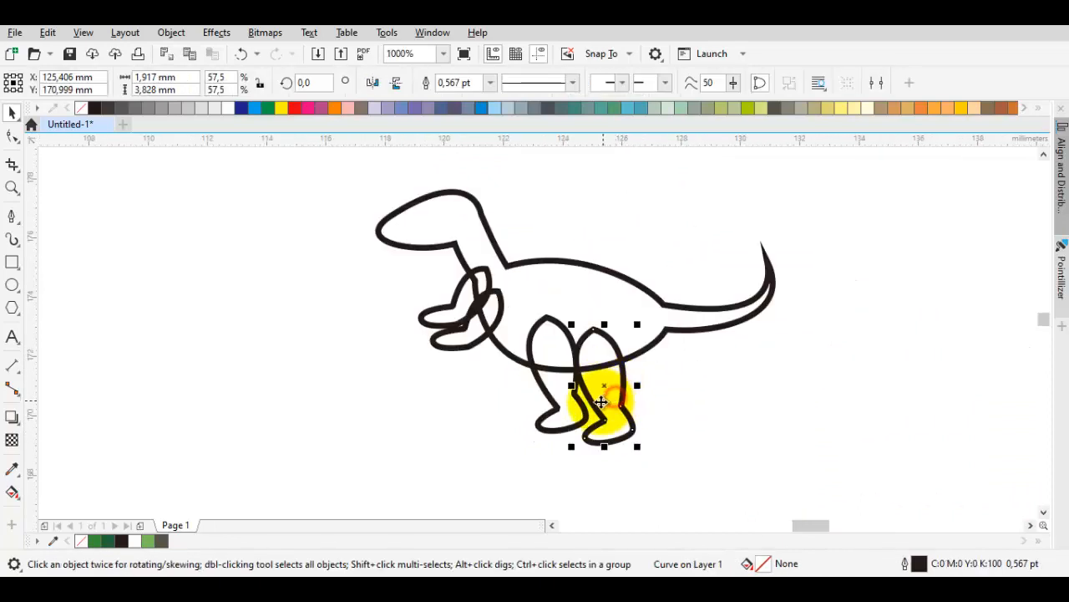
{"action": "scroll", "coordinate": [596, 401], "scroll_direction": "up", "scroll_amount": 1}
{"action": "left_click", "coordinate": [540, 419], "text": "shift"}
{"action": "left_click_drag", "start_coordinate": [563, 404], "coordinate": [592, 380]}
{"action": "left_click", "coordinate": [778, 387]}
{"action": "scroll", "coordinate": [778, 387], "scroll_direction": "down", "scroll_amount": 1}
{"action": "left_click_drag", "start_coordinate": [778, 387], "coordinate": [664, 436]}
{"action": "scroll", "coordinate": [592, 431], "scroll_direction": "up", "scroll_amount": 1}
Rotate both hind legs together clockwise by about 6 degrees
{"action": "key", "text": "space"}
{"action": "scroll", "coordinate": [609, 413], "scroll_direction": "up", "scroll_amount": 1}
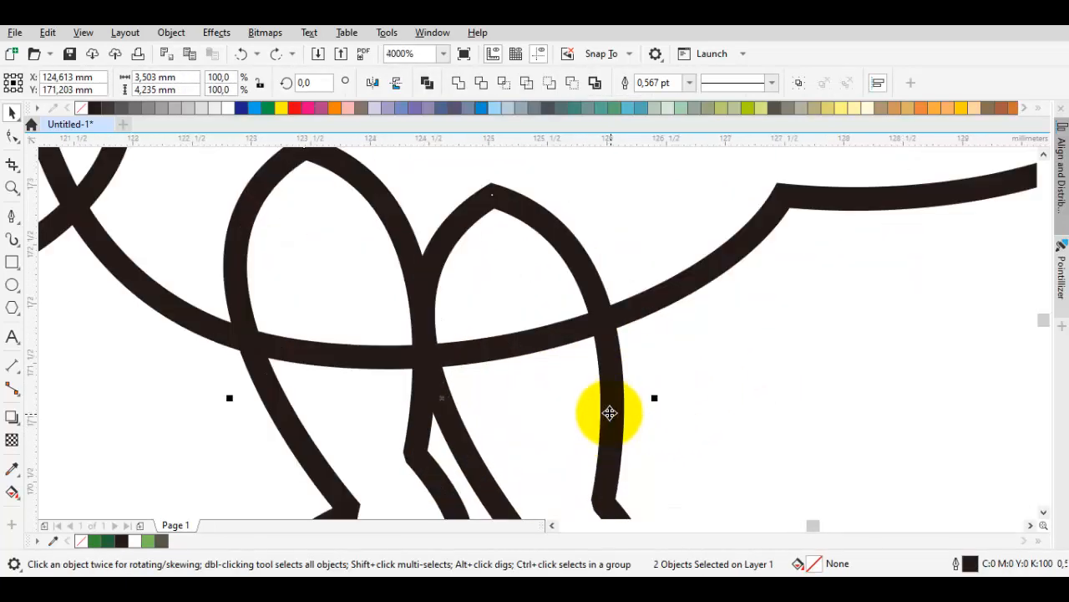
{"action": "left_click", "coordinate": [614, 406]}
{"action": "scroll", "coordinate": [618, 401], "scroll_direction": "down", "scroll_amount": 1}
{"action": "left_click_drag", "start_coordinate": [636, 269], "coordinate": [685, 343]}
{"action": "scroll", "coordinate": [621, 394], "scroll_direction": "up", "scroll_amount": 1}
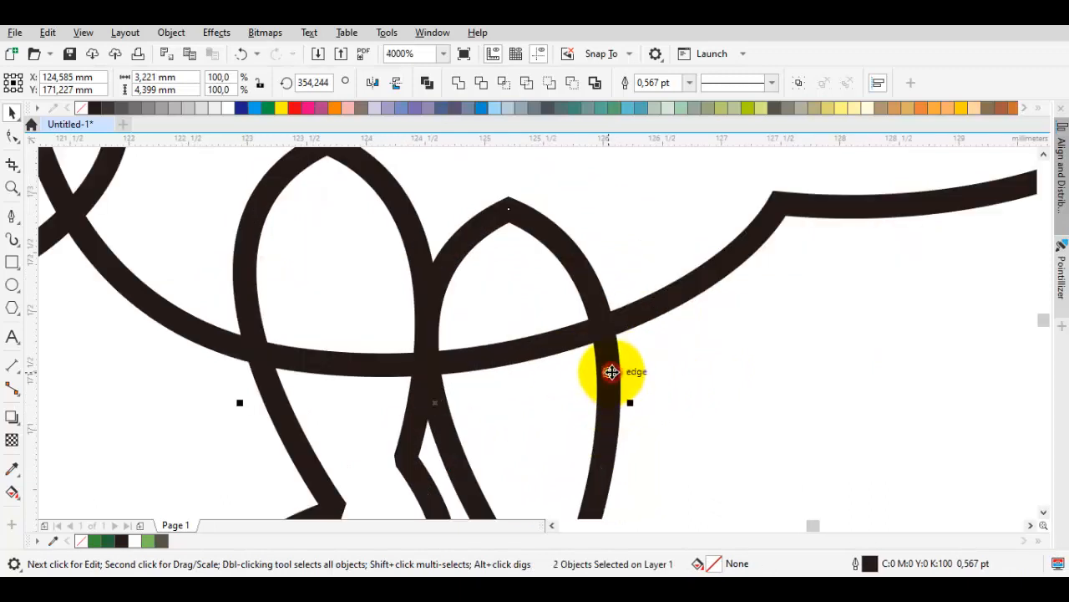
{"action": "scroll", "coordinate": [611, 372], "scroll_direction": "down", "scroll_amount": 1}
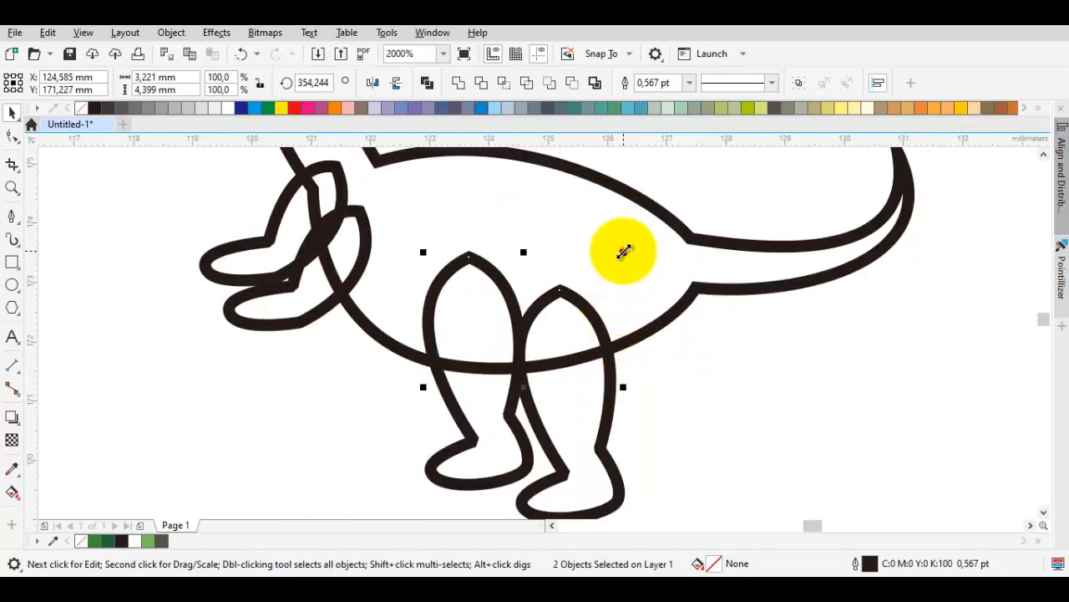
Enlarge both hind legs together to about 3.9 mm wide and 5.3 mm high, and move them slightly backward
{"action": "left_click_drag", "start_coordinate": [624, 252], "coordinate": [641, 226]}
{"action": "left_click_drag", "start_coordinate": [621, 353], "coordinate": [637, 360]}
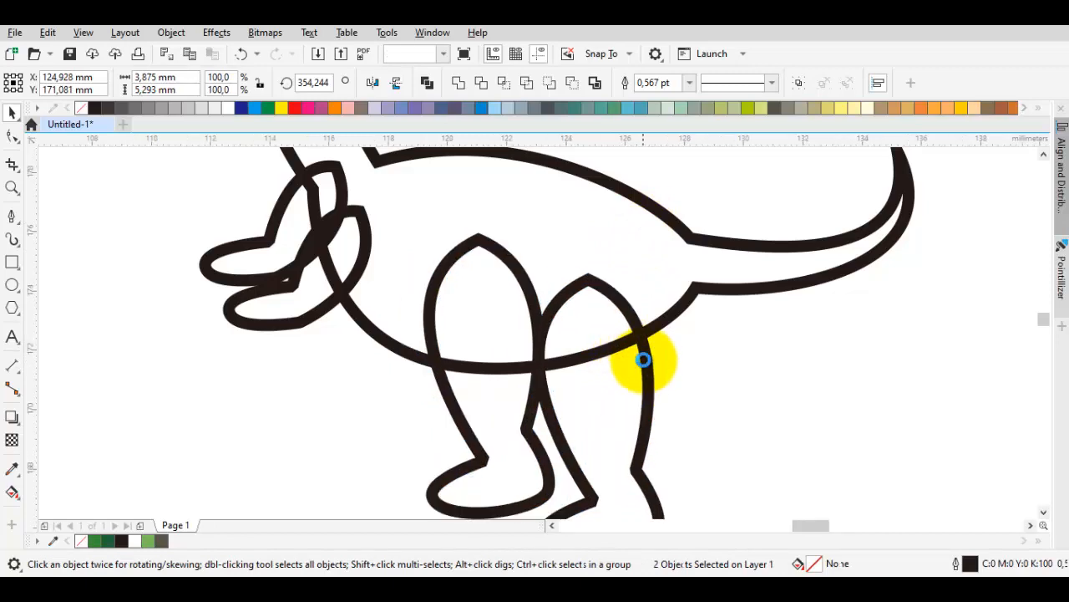
{"action": "scroll", "coordinate": [668, 368], "scroll_direction": "down", "scroll_amount": 3}
{"action": "scroll", "coordinate": [679, 408], "scroll_direction": "up", "scroll_amount": 3}
{"action": "scroll", "coordinate": [699, 396], "scroll_direction": "down", "scroll_amount": 3}
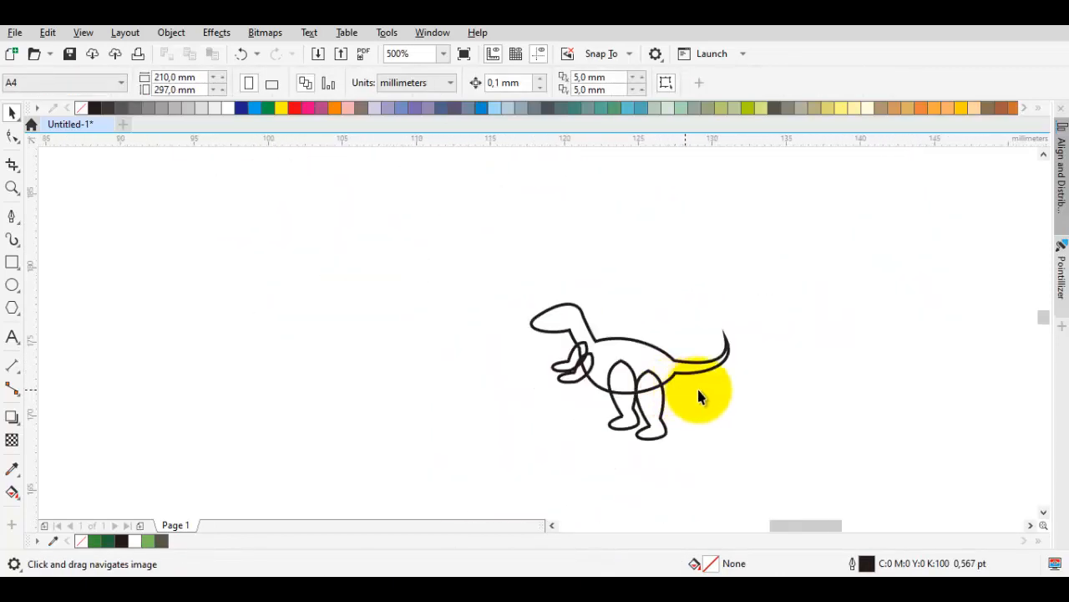
Raise and round the dinosaur's back by adjusting the curve handles at the tail base and the neck base
{"action": "scroll", "coordinate": [650, 411], "scroll_direction": "up", "scroll_amount": 3}
{"action": "left_click_drag", "start_coordinate": [649, 406], "coordinate": [649, 417]}
{"action": "scroll", "coordinate": [647, 415], "scroll_direction": "down", "scroll_amount": 1}
{"action": "left_click", "coordinate": [774, 392]}
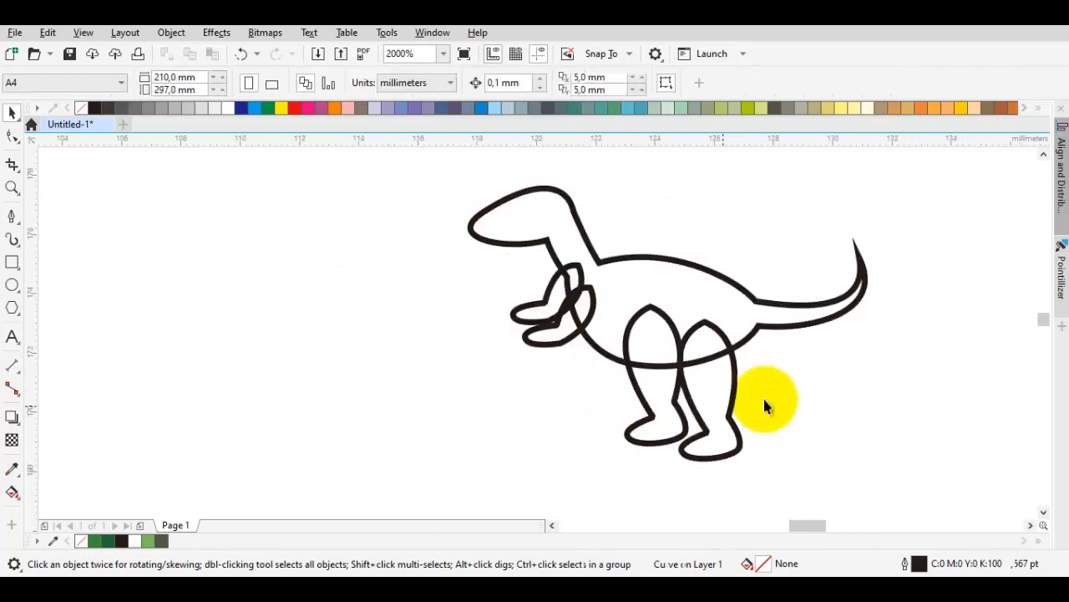
{"action": "left_click", "coordinate": [704, 304]}
{"action": "key", "text": "F10"}
{"action": "scroll", "coordinate": [711, 306], "scroll_direction": "up", "scroll_amount": 1}
{"action": "left_click", "coordinate": [781, 330]}
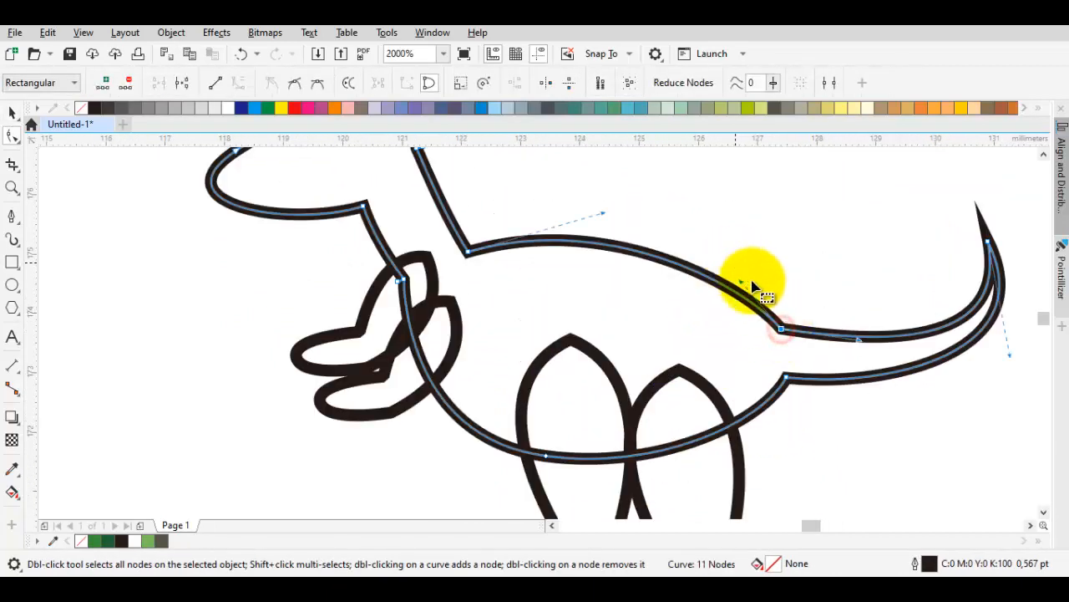
{"action": "left_click_drag", "start_coordinate": [741, 282], "coordinate": [709, 249]}
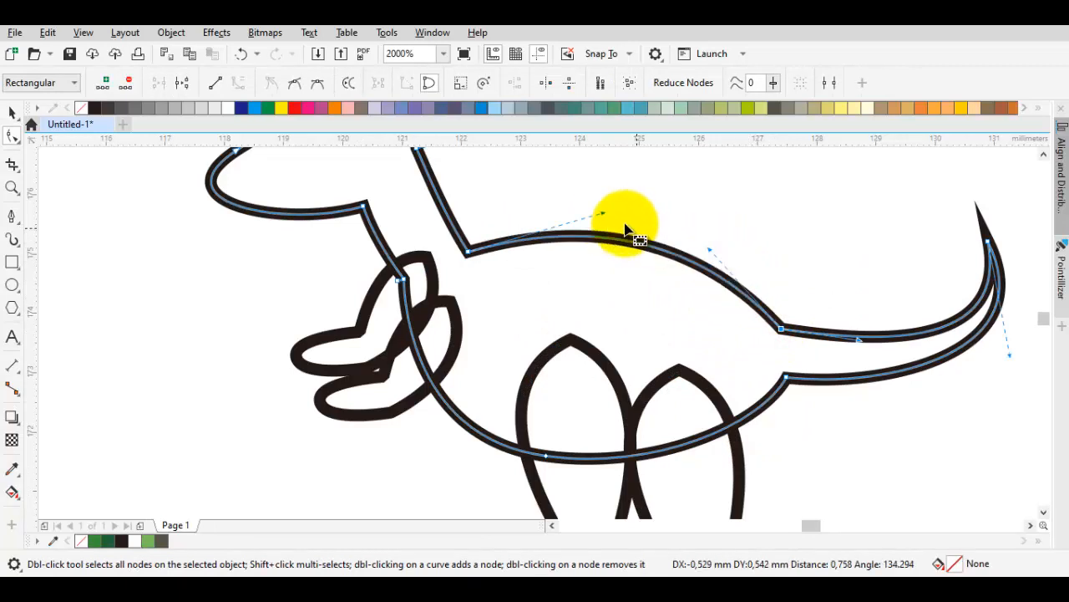
{"action": "left_click_drag", "start_coordinate": [603, 213], "coordinate": [582, 213]}
{"action": "key", "text": "space"}
{"action": "scroll", "coordinate": [705, 327], "scroll_direction": "down", "scroll_amount": 1}
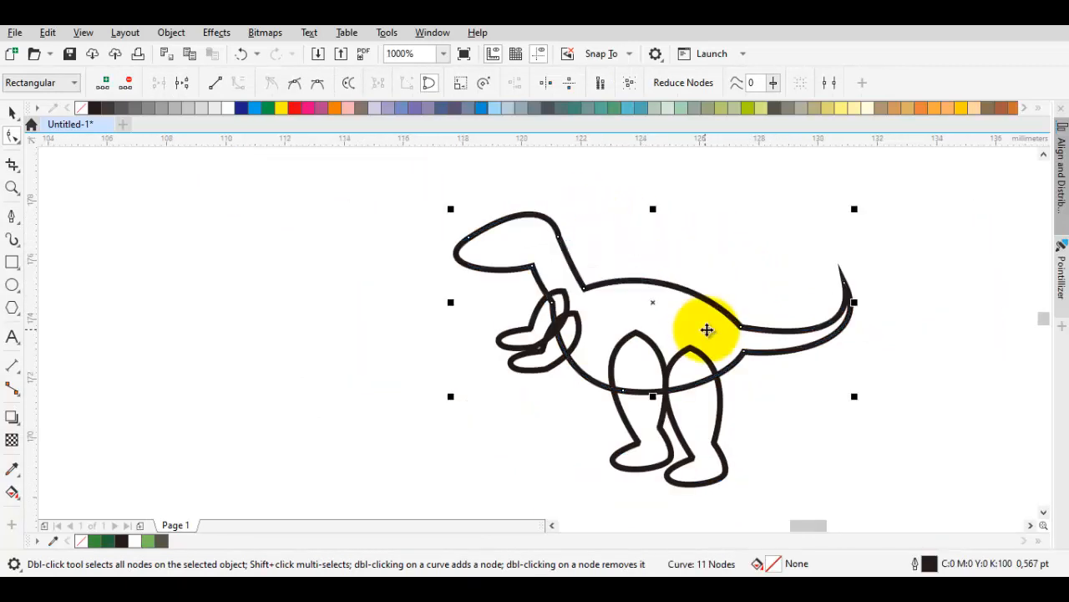
{"action": "key", "text": "Escape"}
Delete the two surplus nodes at the throat so the neck flows into the chest in one curve
{"action": "scroll", "coordinate": [706, 329], "scroll_direction": "down", "scroll_amount": 1}
{"action": "left_click", "coordinate": [673, 307]}
{"action": "scroll", "coordinate": [674, 307], "scroll_direction": "up", "scroll_amount": 1}
{"action": "key", "text": "F10"}
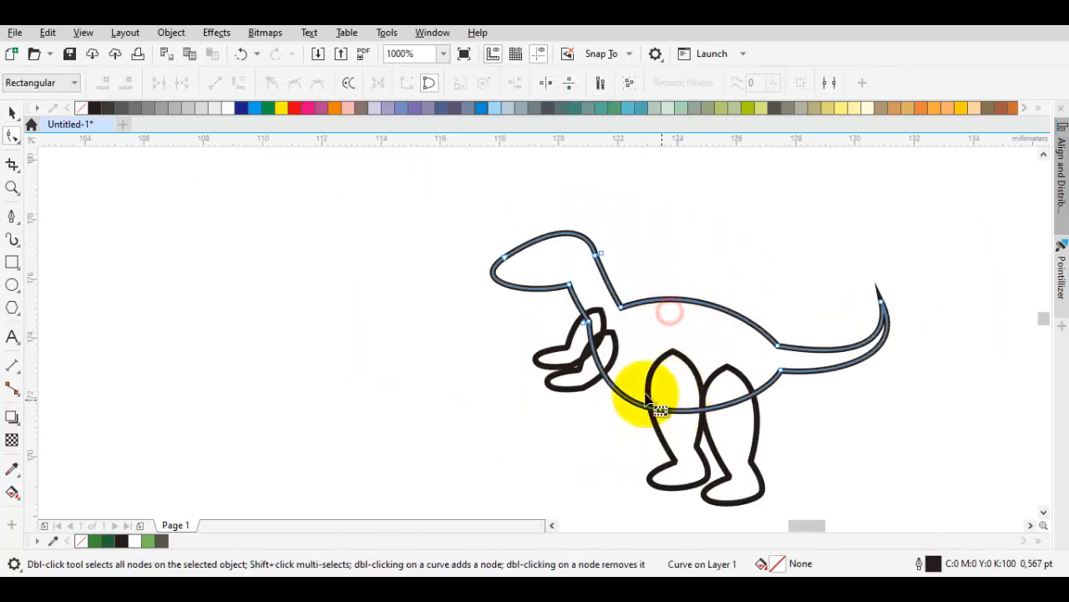
{"action": "scroll", "coordinate": [591, 332], "scroll_direction": "up", "scroll_amount": 3}
{"action": "left_click", "coordinate": [603, 258]}
{"action": "scroll", "coordinate": [593, 371], "scroll_direction": "down", "scroll_amount": 2}
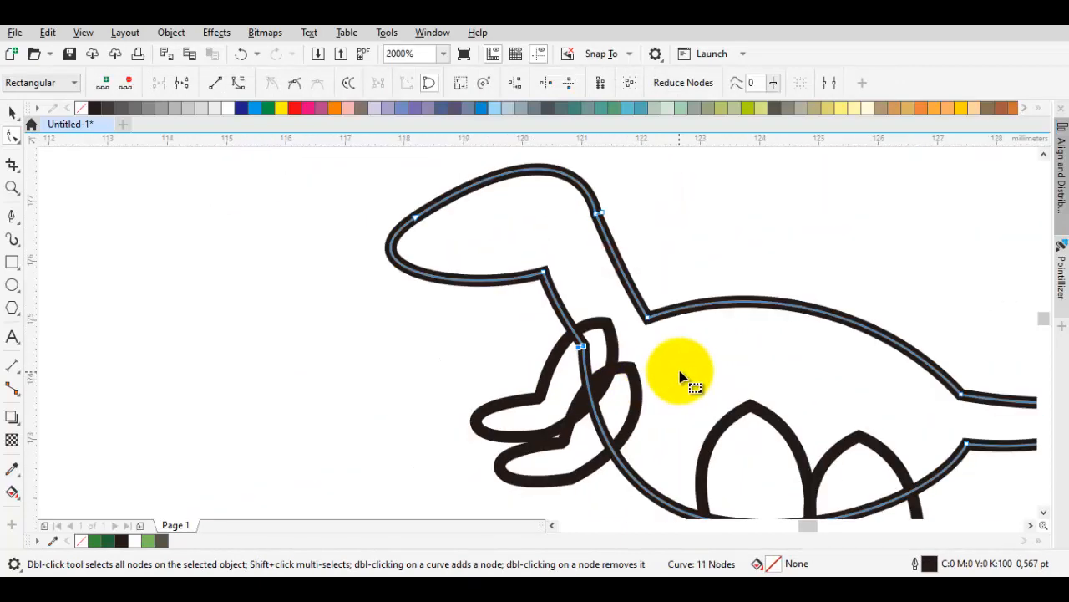
{"action": "scroll", "coordinate": [681, 376], "scroll_direction": "down", "scroll_amount": 2}
{"action": "key", "text": "Escape"}
{"action": "key", "text": "space"}
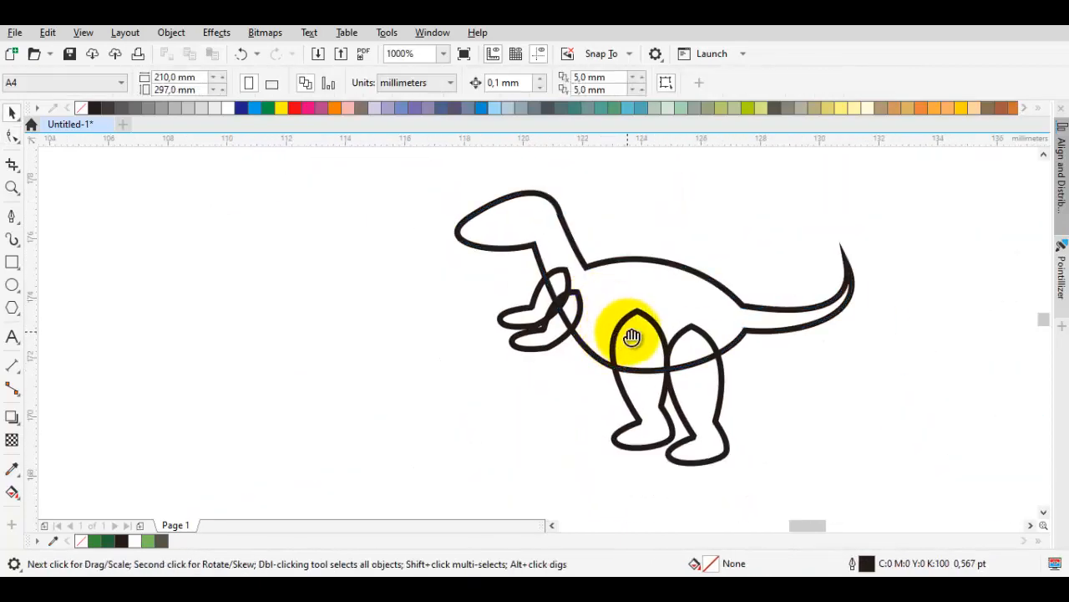
Make the belly node near the forward leg smooth and lengthen its front handle to round the chest
{"action": "scroll", "coordinate": [625, 334], "scroll_direction": "up", "scroll_amount": 1}
{"action": "double_click", "coordinate": [583, 228]}
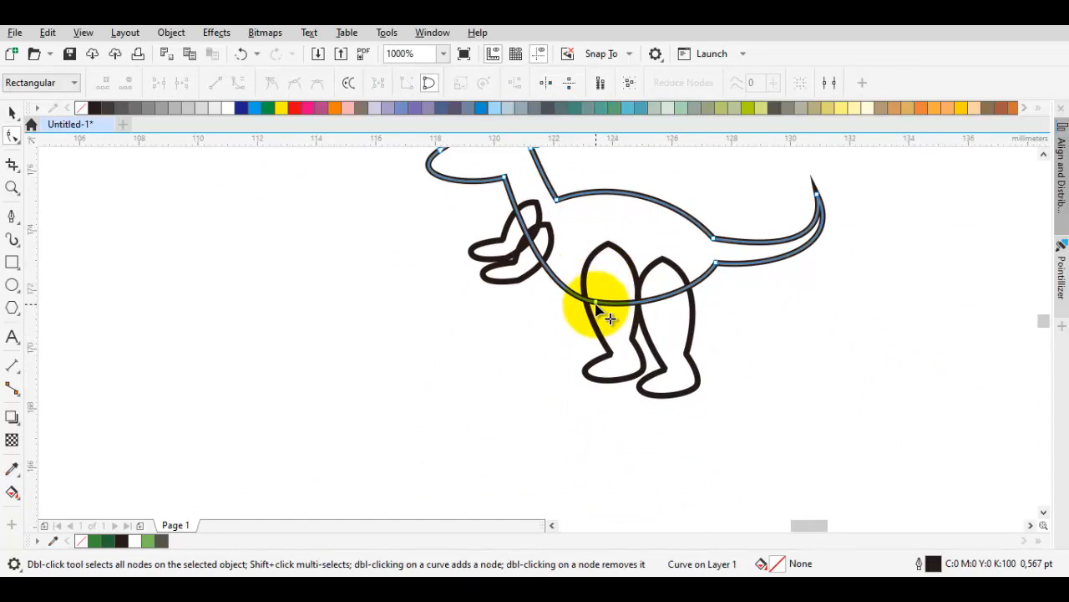
{"action": "right_click", "coordinate": [596, 305]}
{"action": "left_click", "coordinate": [666, 184]}
{"action": "scroll", "coordinate": [552, 305], "scroll_direction": "up", "scroll_amount": 1}
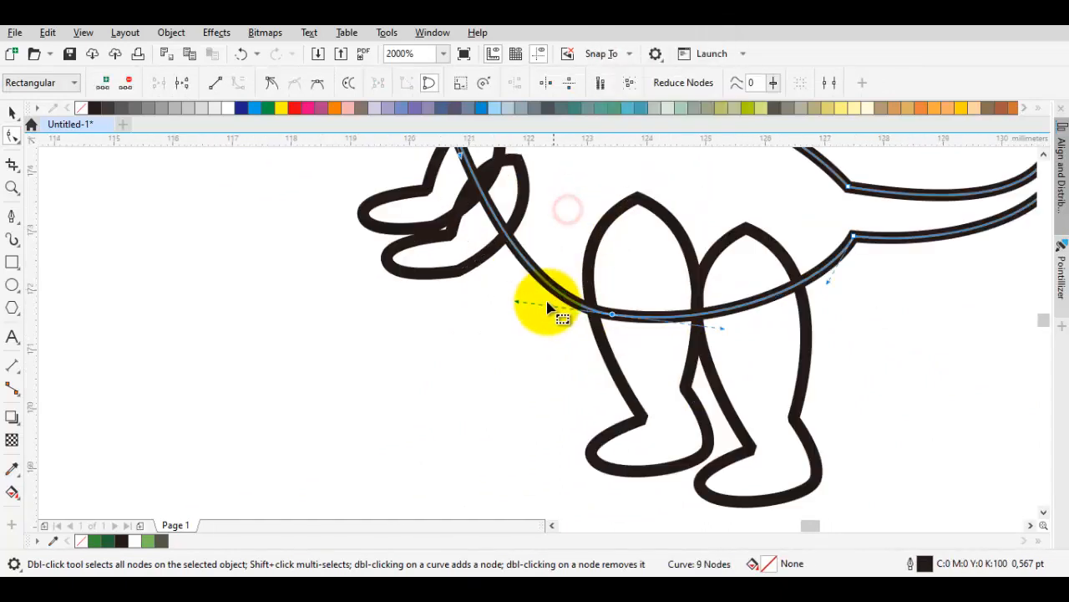
{"action": "left_click_drag", "start_coordinate": [547, 307], "coordinate": [487, 287]}
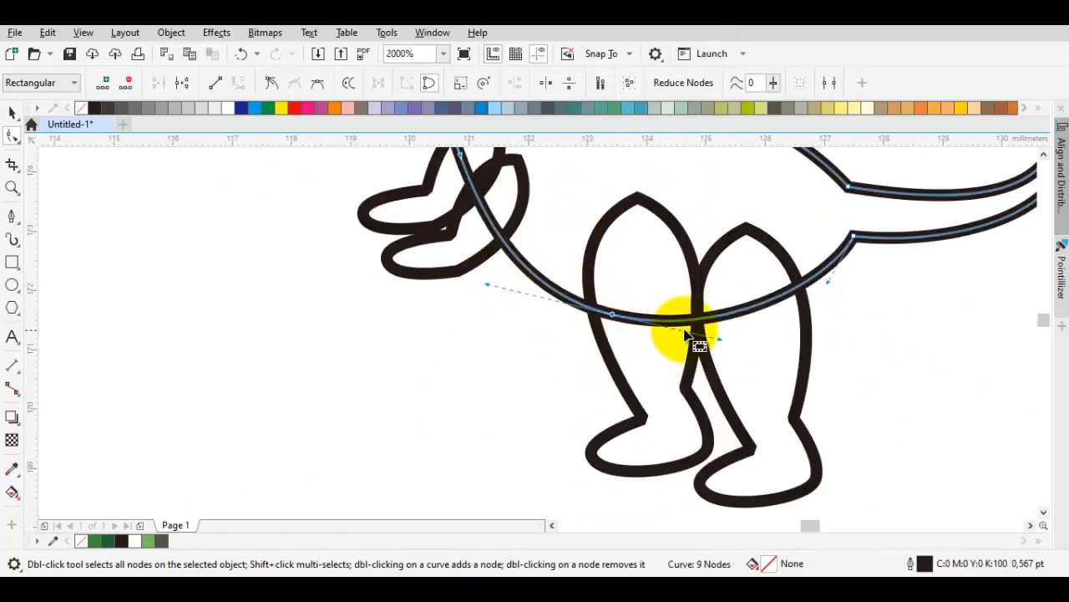
{"action": "key", "text": "space"}
Scale the whole dinosaur down to about 12.3 mm wide and 8.4 mm high
{"action": "scroll", "coordinate": [685, 334], "scroll_direction": "down", "scroll_amount": 1}
{"action": "left_click", "coordinate": [833, 340]}
{"action": "left_click_drag", "start_coordinate": [833, 340], "coordinate": [790, 386]}
{"action": "mouse_move", "coordinate": [564, 324]}
{"action": "left_mouse_down"}
{"action": "mouse_move", "coordinate": [625, 321]}
{"action": "mouse_move", "coordinate": [566, 336]}
{"action": "left_mouse_up"}
{"action": "scroll", "coordinate": [588, 349], "scroll_direction": "down", "scroll_amount": 1}
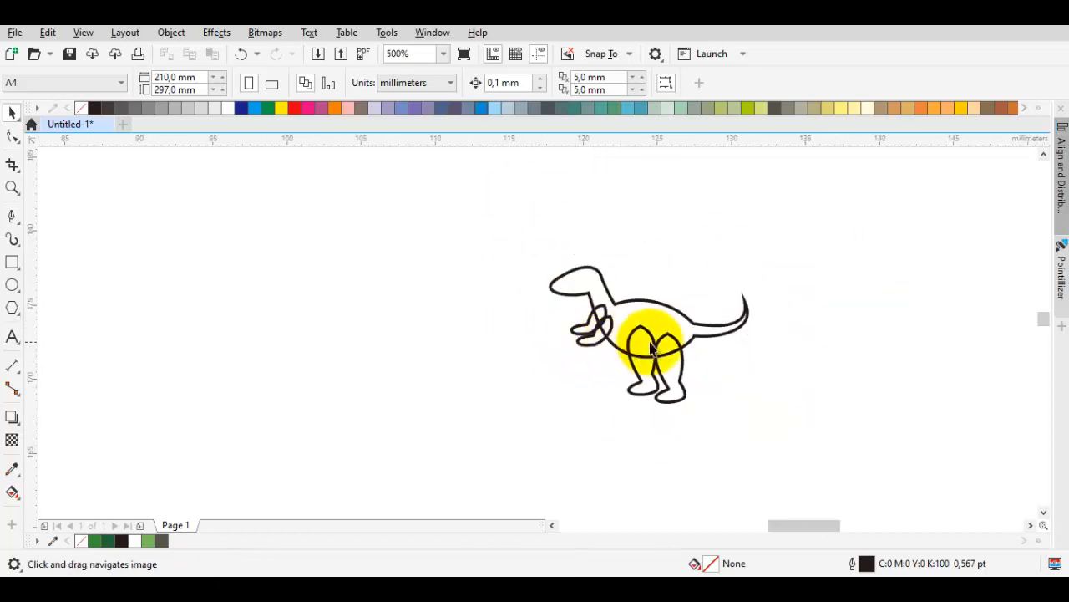
{"action": "scroll", "coordinate": [573, 292], "scroll_direction": "up", "scroll_amount": 1}
{"action": "left_click_drag", "start_coordinate": [573, 291], "coordinate": [535, 283]}
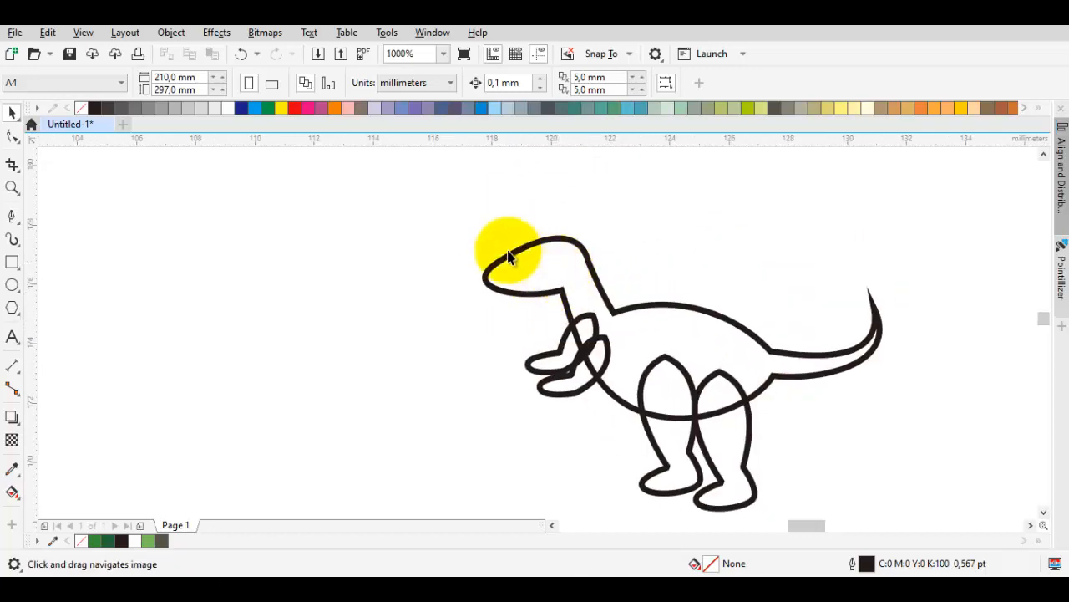
{"action": "left_click_drag", "start_coordinate": [413, 208], "coordinate": [853, 441]}
{"action": "left_click", "coordinate": [880, 416]}
{"action": "left_click_drag", "start_coordinate": [652, 299], "coordinate": [627, 326]}
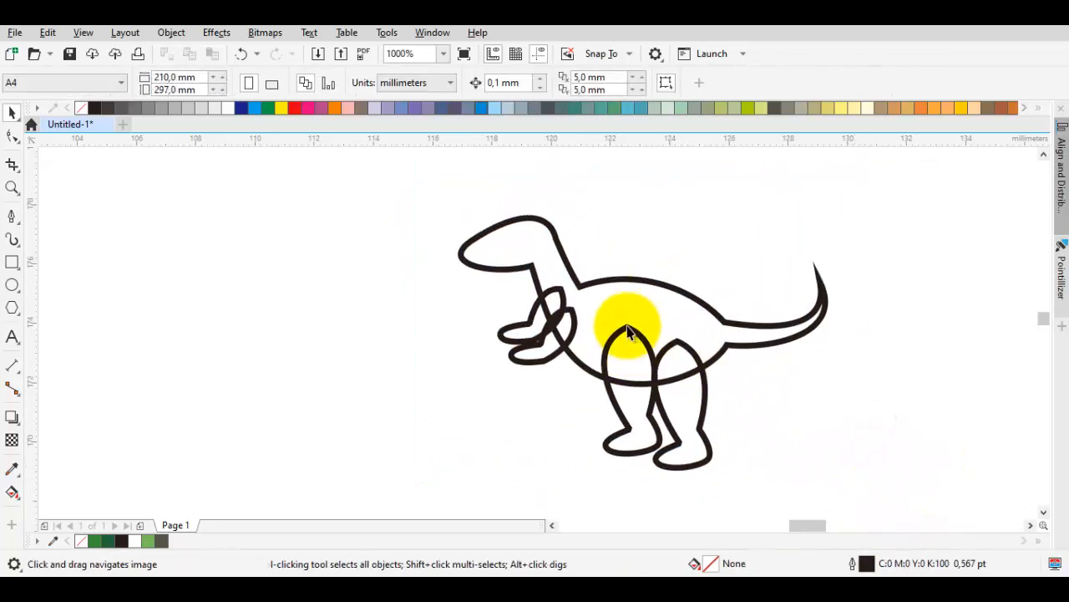
Fill all five dinosaur shapes with the brown C:0 M:60 Y:60 K:40
{"action": "scroll", "coordinate": [613, 306], "scroll_direction": "down", "scroll_amount": 1}
{"action": "left_click_drag", "start_coordinate": [453, 231], "coordinate": [824, 460]}
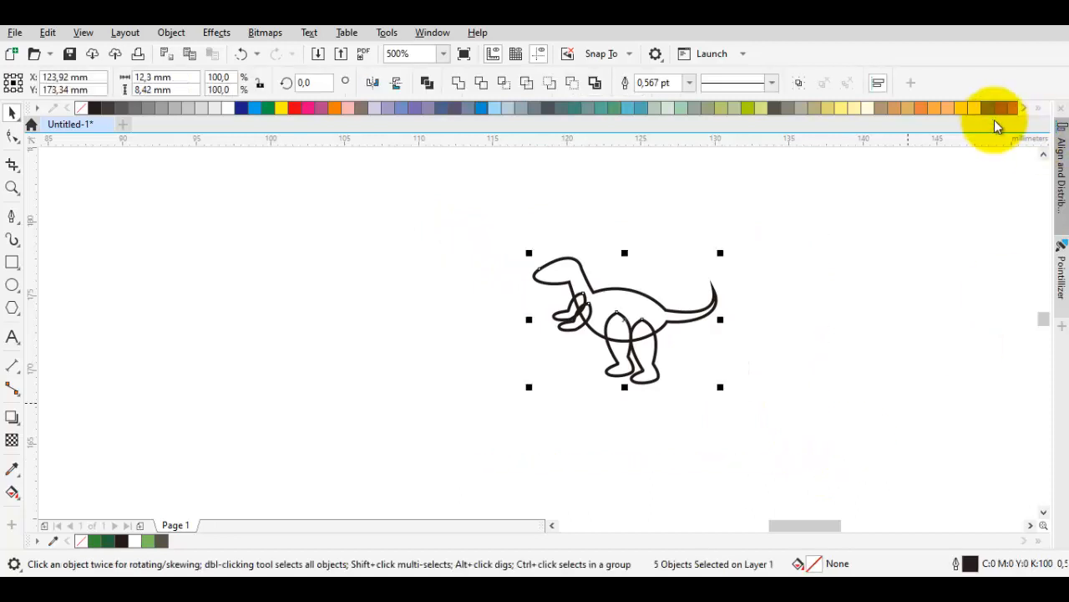
{"action": "left_click", "coordinate": [1000, 110]}
{"action": "scroll", "coordinate": [552, 292], "scroll_direction": "up", "scroll_amount": 1}
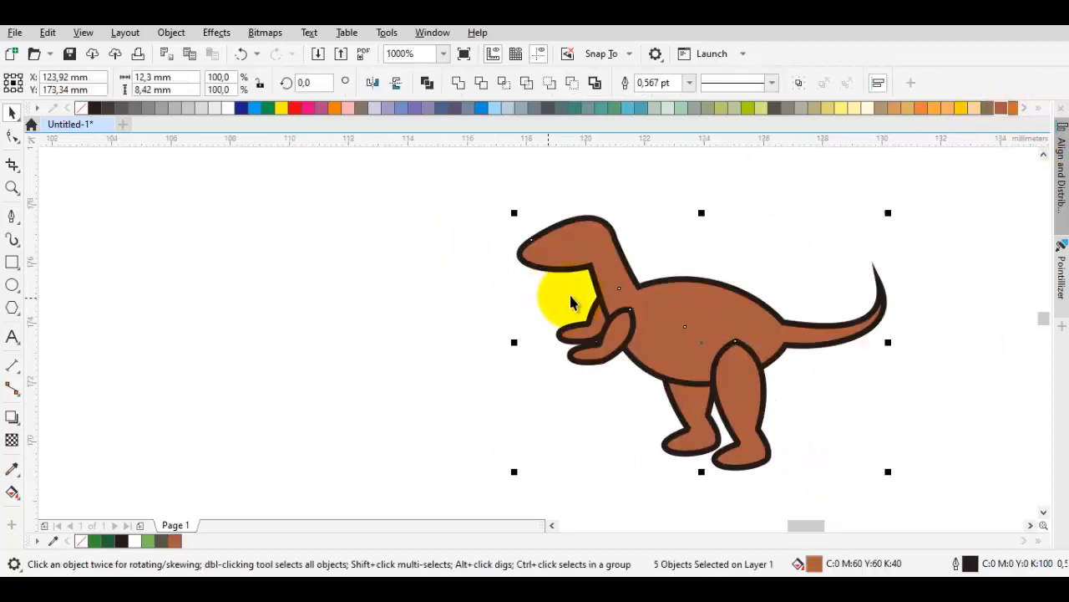
{"action": "left_click", "coordinate": [760, 239]}
Give the rear arm and the rear leg a darker brown uniform fill, #703E2E
{"action": "scroll", "coordinate": [655, 334], "scroll_direction": "up", "scroll_amount": 1}
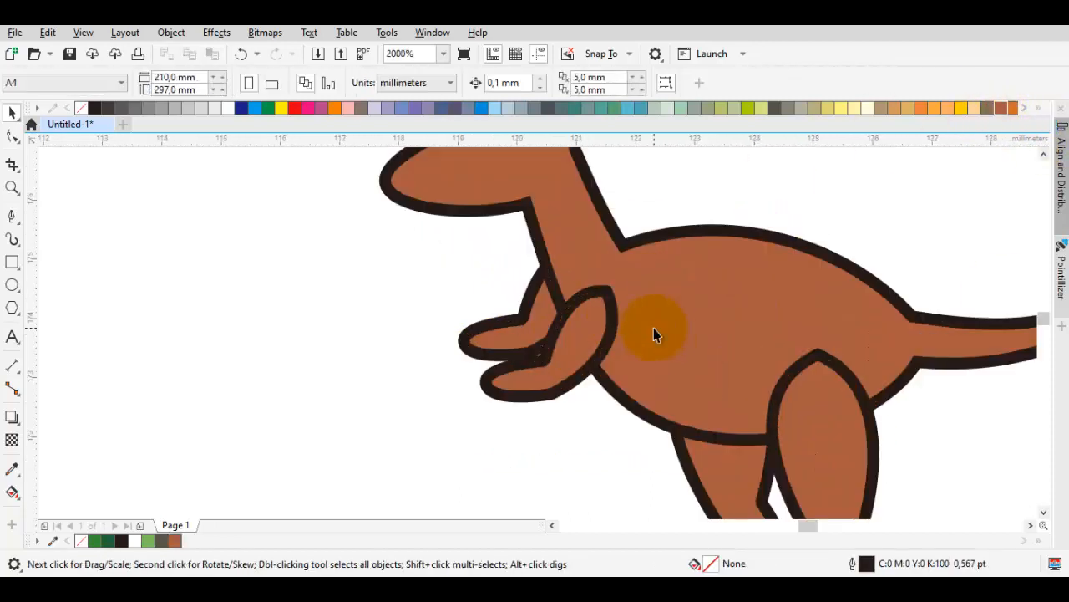
{"action": "left_click", "coordinate": [529, 318]}
{"action": "left_click_drag", "start_coordinate": [690, 349], "coordinate": [632, 309]}
{"action": "left_click", "coordinate": [671, 431], "text": "shift"}
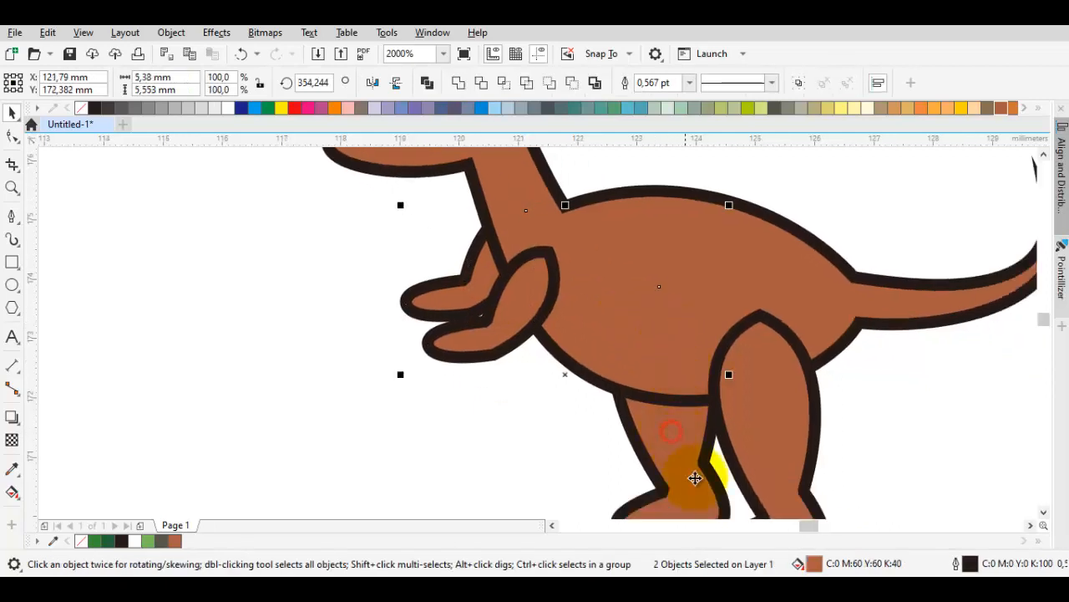
{"action": "double_click", "coordinate": [845, 566]}
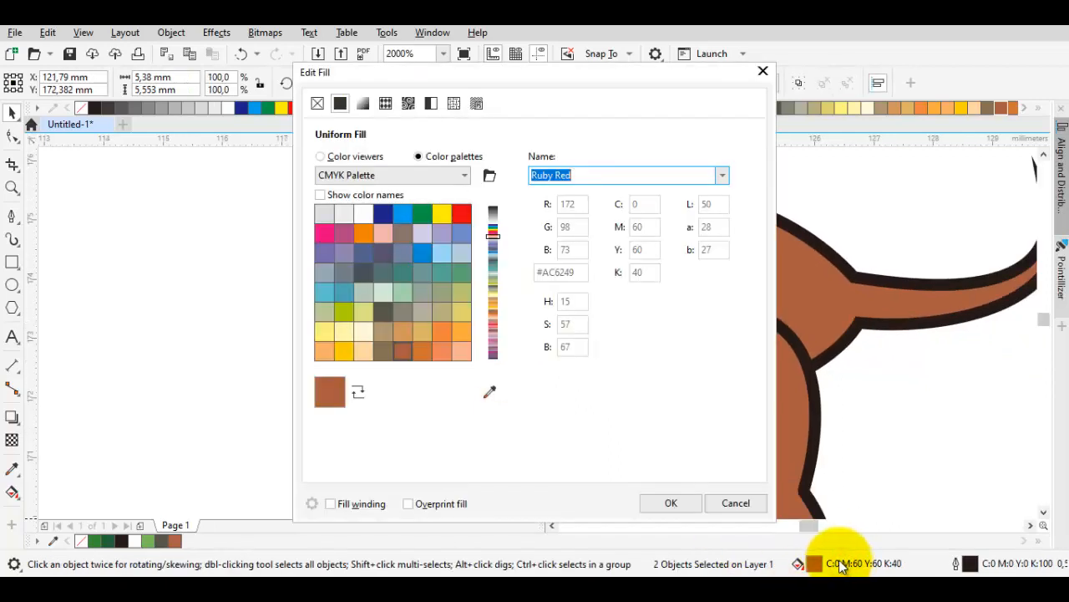
{"action": "left_click", "coordinate": [353, 158]}
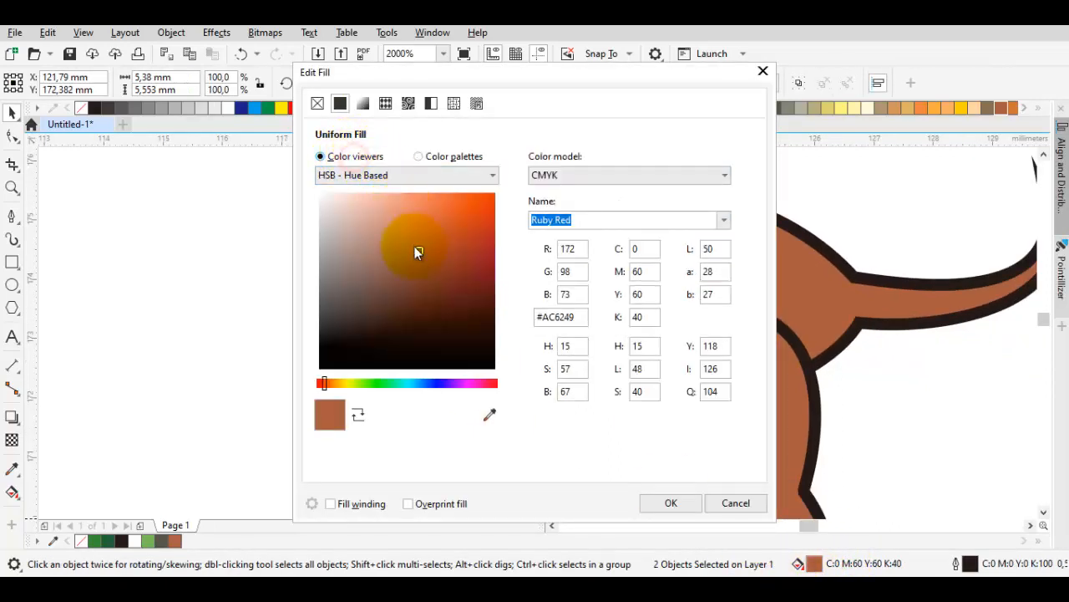
{"action": "left_click_drag", "start_coordinate": [438, 275], "coordinate": [428, 286]}
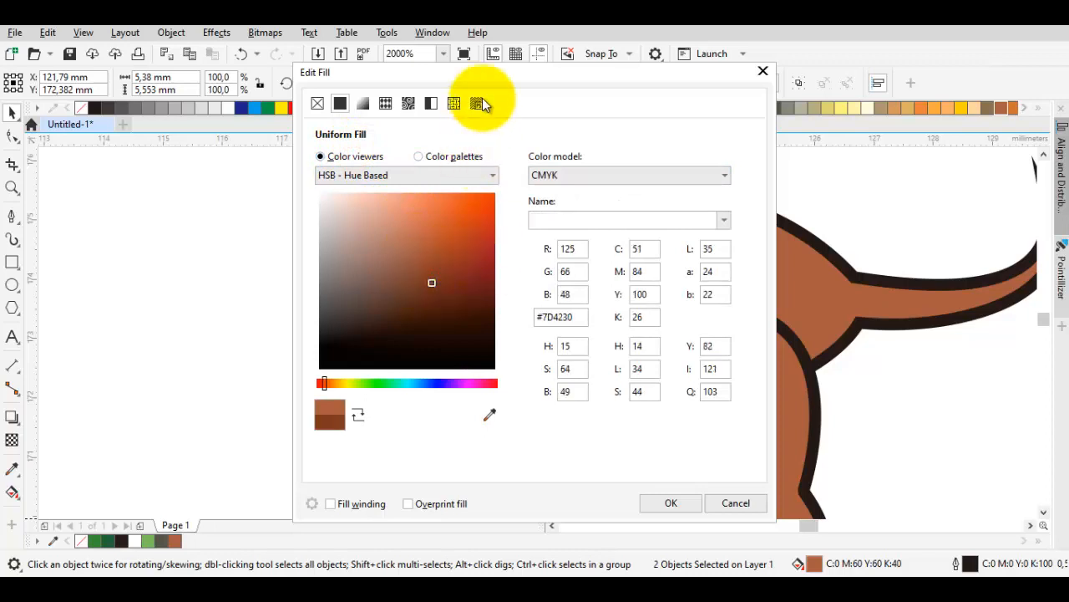
{"action": "left_click_drag", "start_coordinate": [455, 70], "coordinate": [202, 52]}
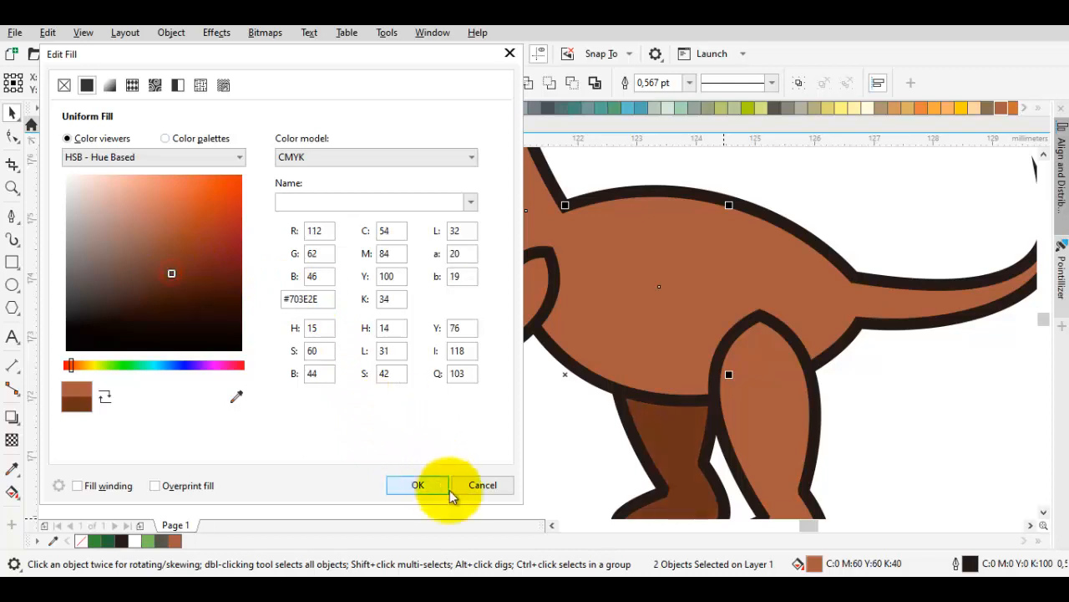
{"action": "left_click", "coordinate": [418, 483]}
{"action": "left_click", "coordinate": [467, 456]}
{"action": "scroll", "coordinate": [487, 372], "scroll_direction": "down", "scroll_amount": 3}
{"action": "scroll", "coordinate": [487, 373], "scroll_direction": "up", "scroll_amount": 1}
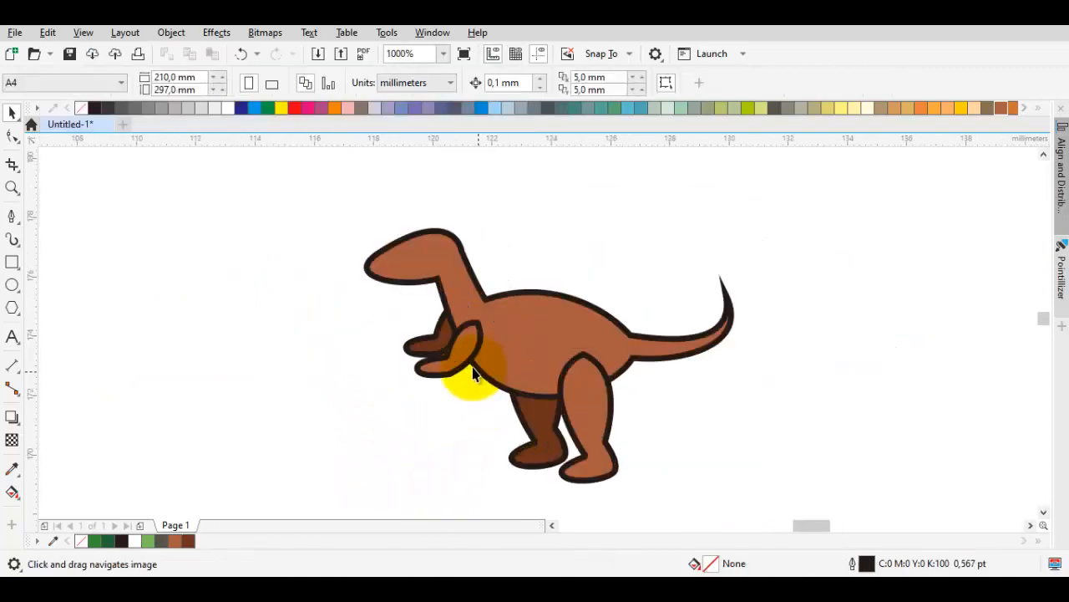
{"action": "mouse_move", "coordinate": [473, 365]}
{"action": "left_mouse_down"}
{"action": "mouse_move", "coordinate": [537, 399]}
{"action": "mouse_move", "coordinate": [466, 355]}
{"action": "left_mouse_up"}
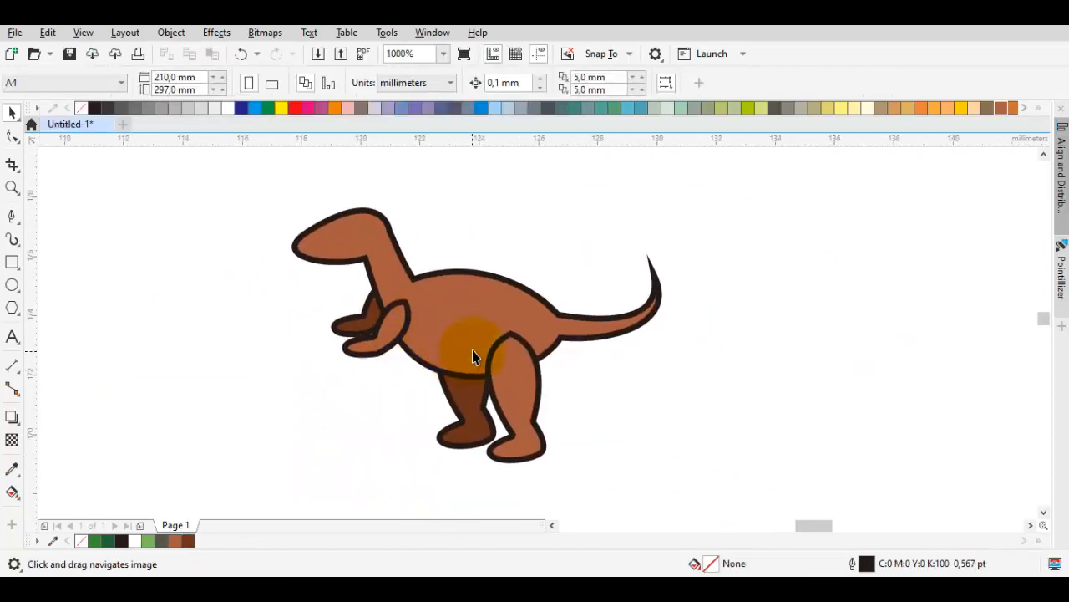
{"action": "scroll", "coordinate": [473, 356], "scroll_direction": "down", "scroll_amount": 1}
{"action": "scroll", "coordinate": [481, 359], "scroll_direction": "up", "scroll_amount": 1}
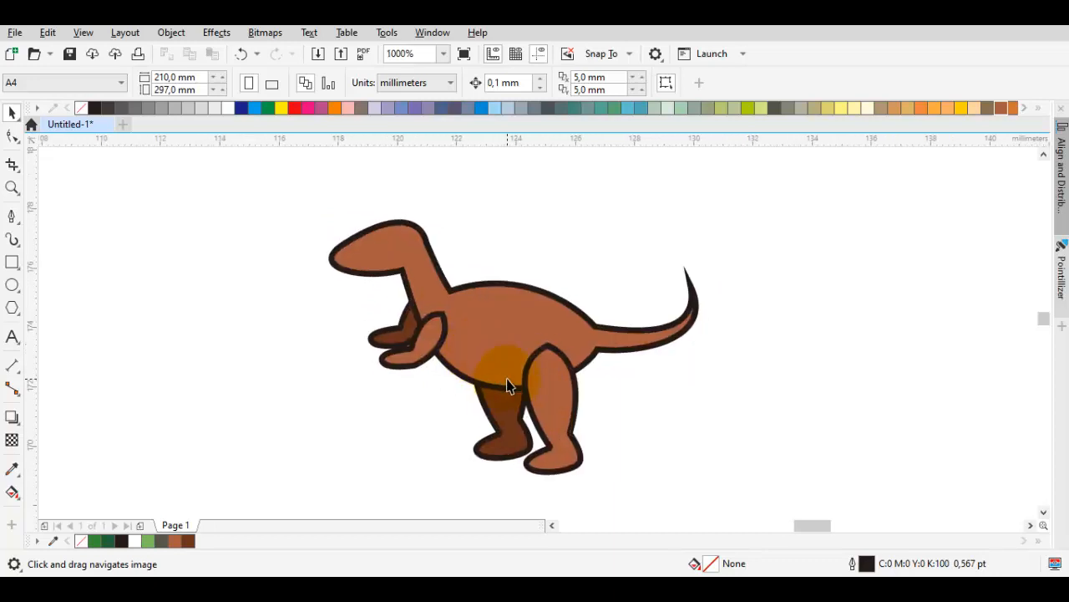
{"action": "scroll", "coordinate": [489, 361], "scroll_direction": "up", "scroll_amount": 1}
{"action": "scroll", "coordinate": [551, 399], "scroll_direction": "down", "scroll_amount": 1}
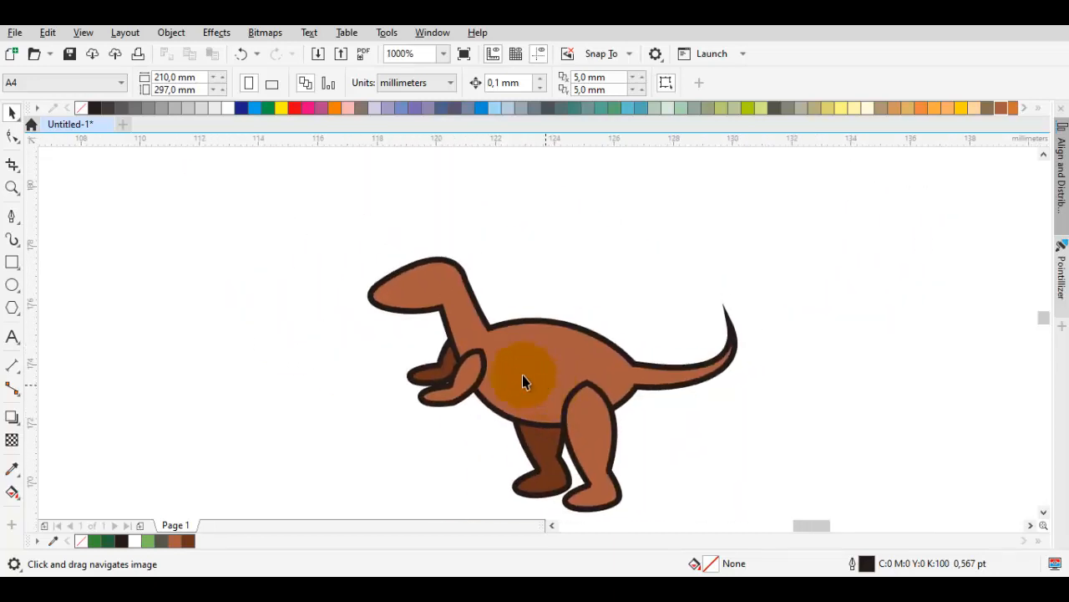
{"action": "scroll", "coordinate": [426, 314], "scroll_direction": "up", "scroll_amount": 1}
{"action": "scroll", "coordinate": [435, 250], "scroll_direction": "down", "scroll_amount": 1}
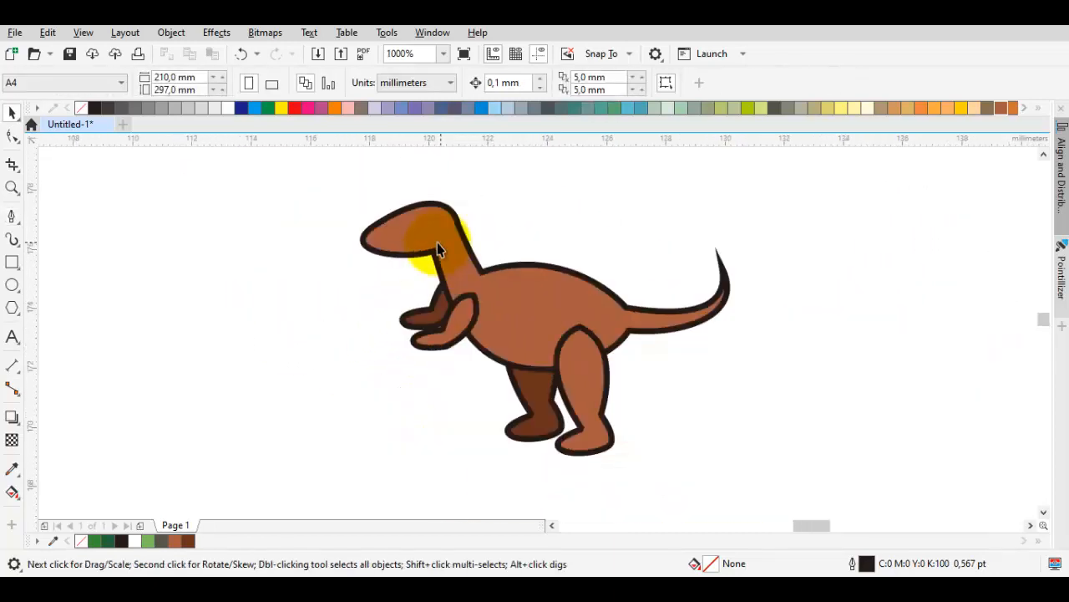
Scale the complete dinosaur down to about 11.2 mm wide and 7.6 mm high
{"action": "left_click_drag", "start_coordinate": [787, 485], "coordinate": [764, 487]}
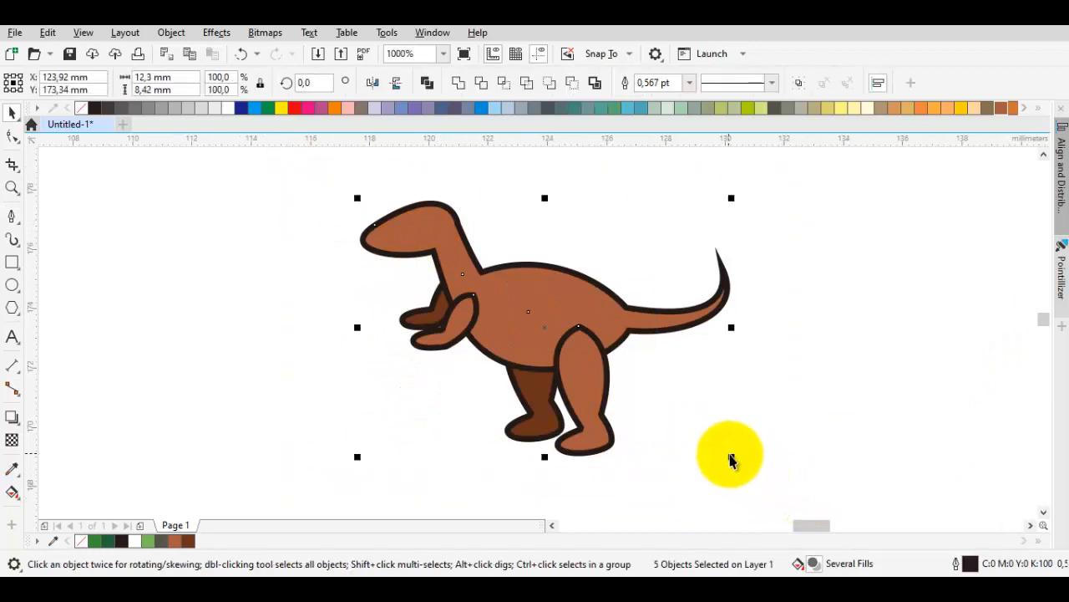
{"action": "mouse_move", "coordinate": [731, 455]}
{"action": "left_mouse_down"}
{"action": "mouse_move", "coordinate": [680, 411]}
{"action": "mouse_move", "coordinate": [658, 407]}
{"action": "mouse_move", "coordinate": [741, 454]}
{"action": "left_mouse_up"}
{"action": "scroll", "coordinate": [457, 260], "scroll_direction": "up", "scroll_amount": 1}
{"action": "scroll", "coordinate": [525, 294], "scroll_direction": "down", "scroll_amount": 1}
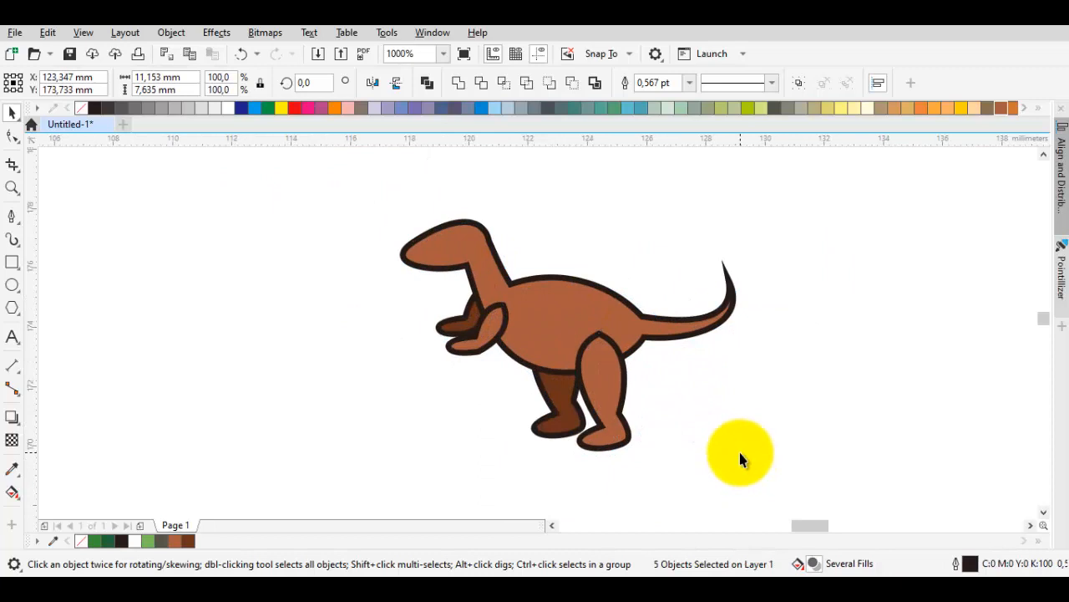
{"action": "left_click", "coordinate": [730, 390]}
Draw an eye circle about 0.78 mm in diameter on the head and add a copy scaled down to about 0.25 mm
{"action": "scroll", "coordinate": [441, 248], "scroll_direction": "up", "scroll_amount": 2}
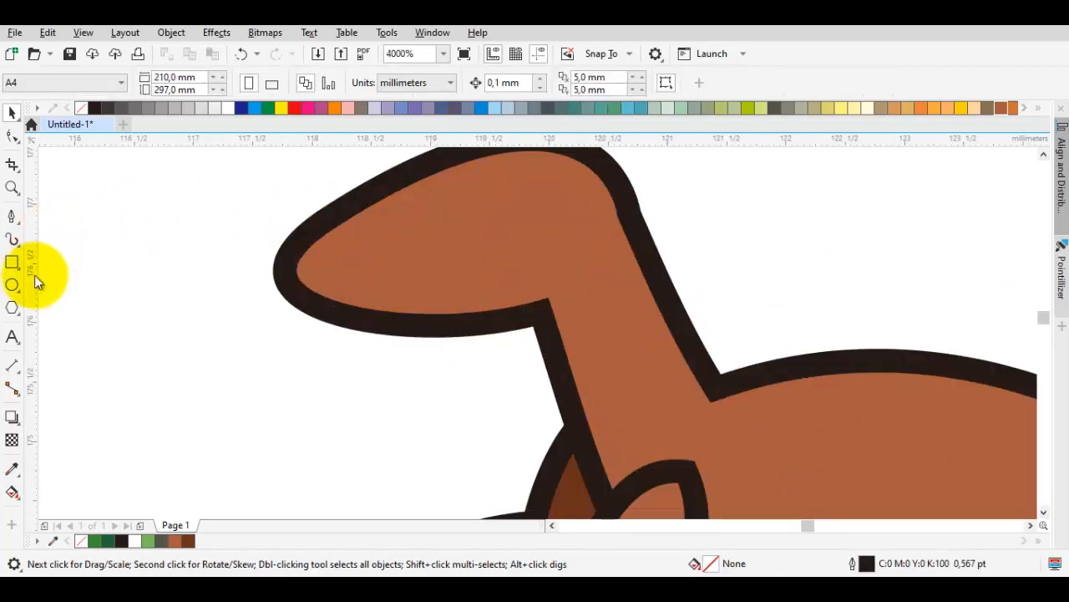
{"action": "left_click", "coordinate": [13, 285]}
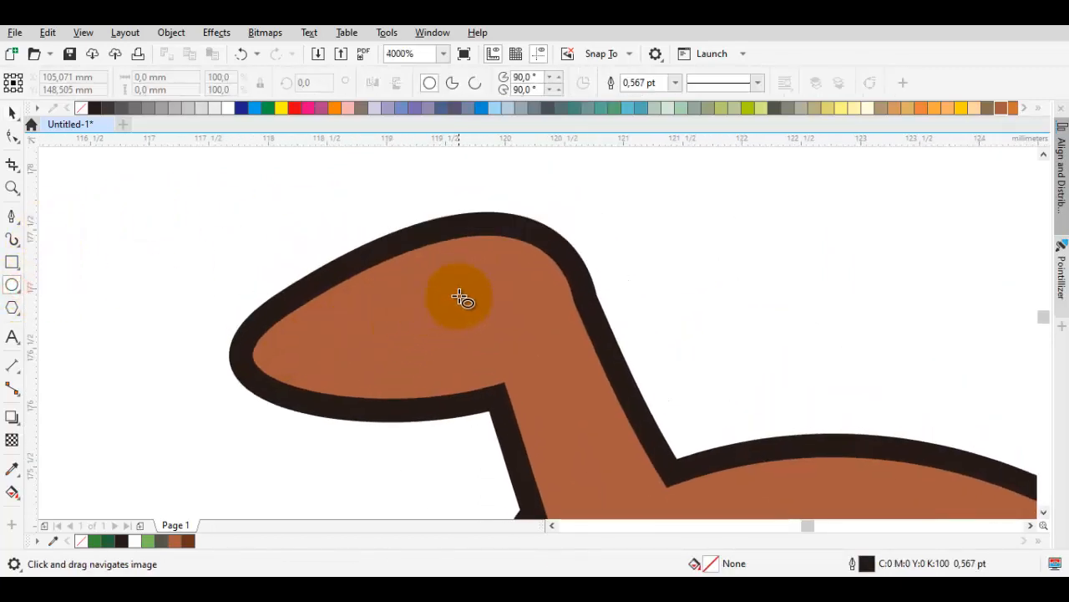
{"action": "left_click_drag", "start_coordinate": [460, 281], "coordinate": [507, 310]}
{"action": "left_click_drag", "start_coordinate": [513, 225], "coordinate": [447, 286]}
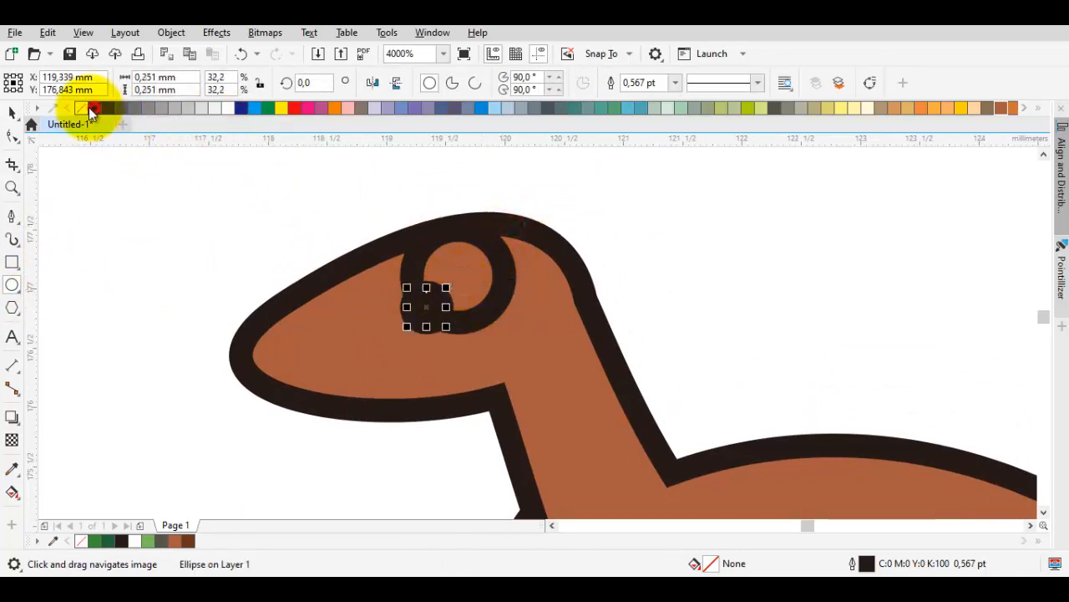
Make the small circle a solid black, outline-free pupil about 0.29 mm wide inside the eye, and fill the eye circle white
{"action": "left_click_drag", "start_coordinate": [92, 111], "coordinate": [432, 305]}
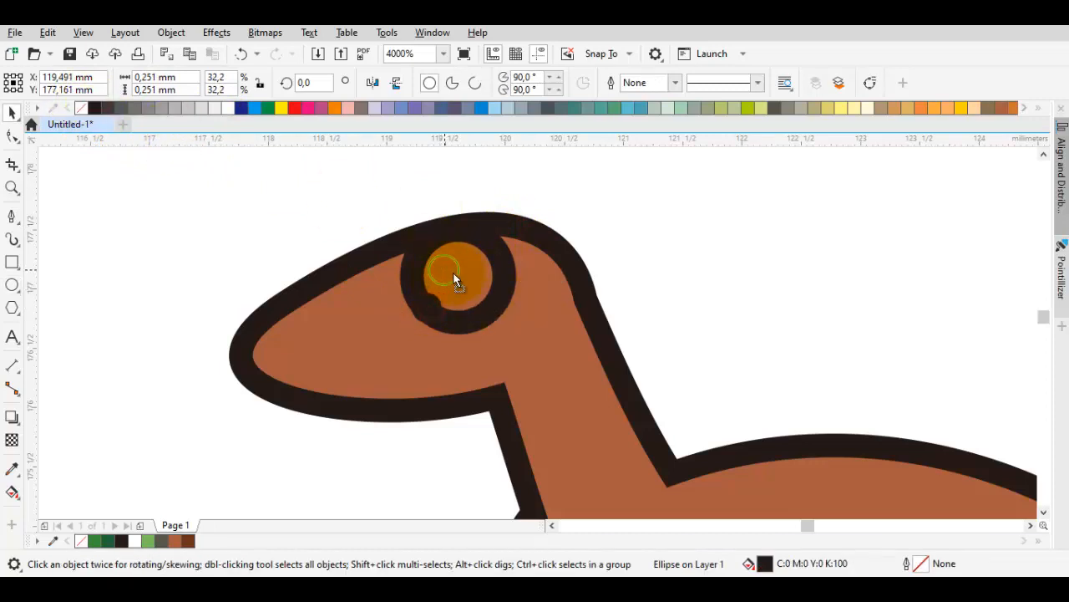
{"action": "scroll", "coordinate": [485, 295], "scroll_direction": "up", "scroll_amount": 3}
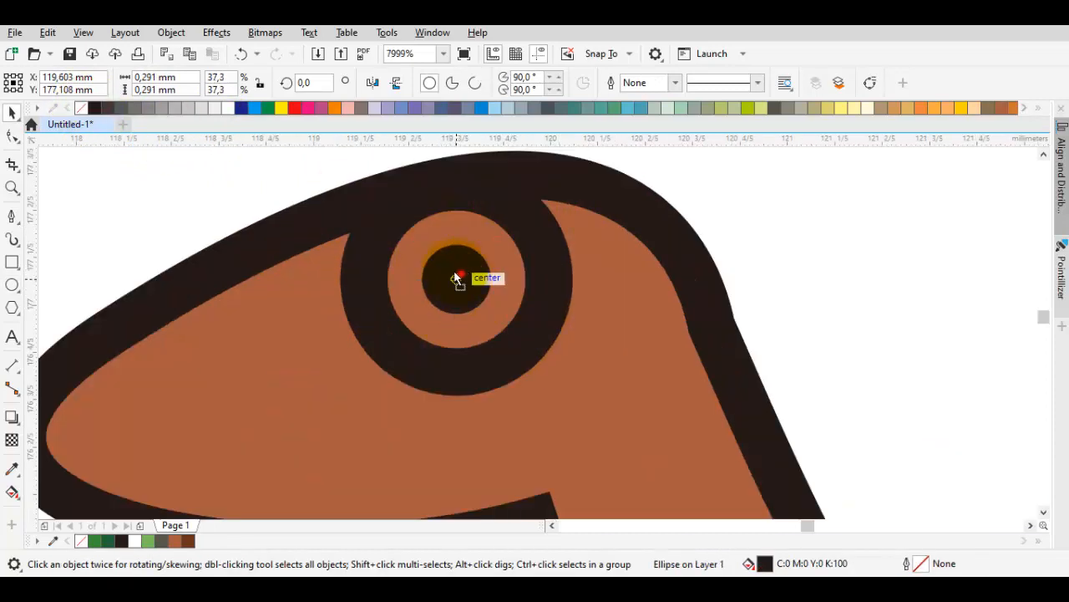
{"action": "left_click", "coordinate": [513, 276]}
{"action": "left_click", "coordinate": [228, 109]}
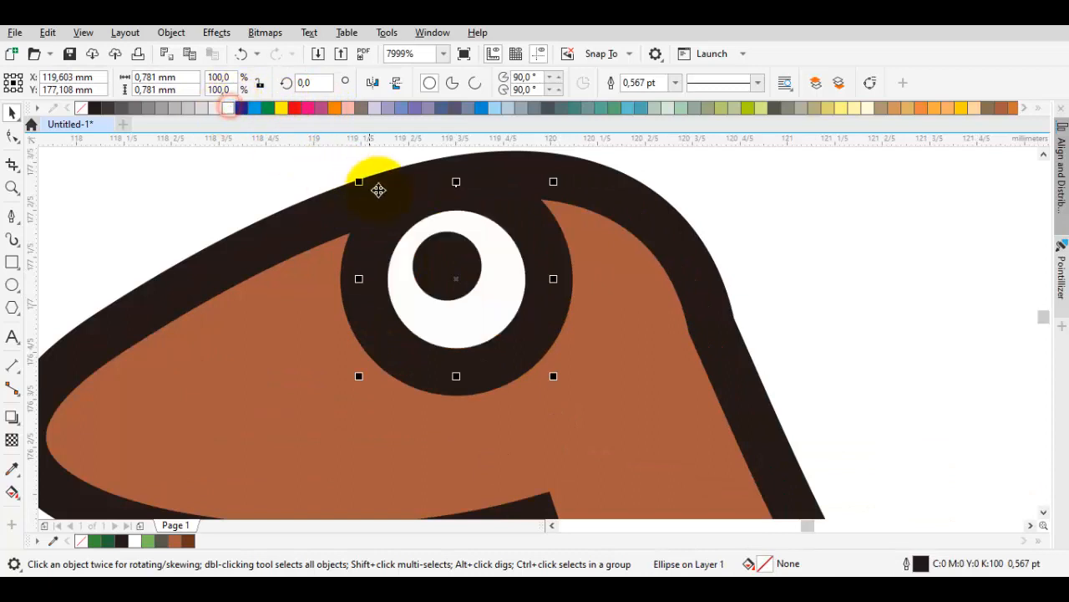
Move the black pupil to the front edge of the white of the eye
{"action": "scroll", "coordinate": [511, 234], "scroll_direction": "down", "scroll_amount": 2}
{"action": "scroll", "coordinate": [484, 257], "scroll_direction": "up", "scroll_amount": 2}
{"action": "left_click_drag", "start_coordinate": [508, 215], "coordinate": [492, 235]}
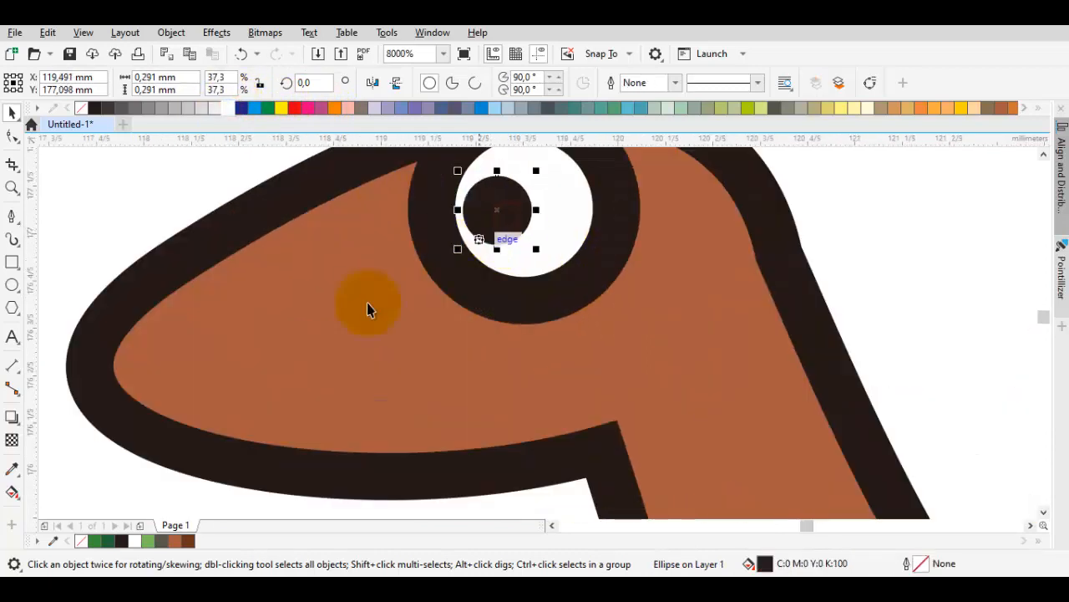
{"action": "left_click_drag", "start_coordinate": [215, 363], "coordinate": [427, 320]}
{"action": "key", "text": "p"}
{"action": "left_click_drag", "start_coordinate": [307, 346], "coordinate": [387, 377]}
{"action": "left_click", "coordinate": [475, 320]}
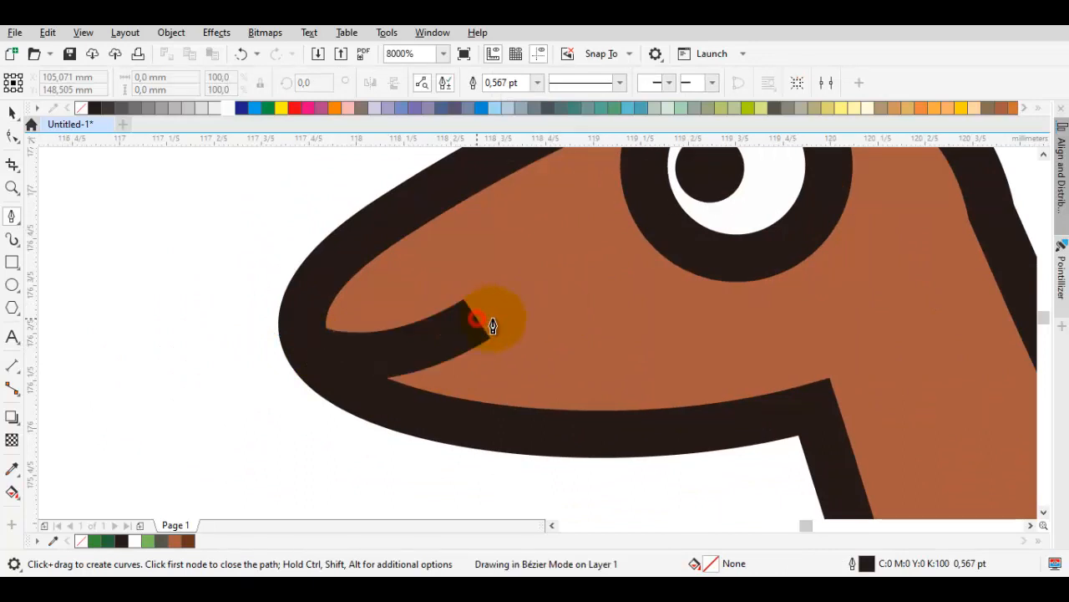
{"action": "key", "text": "ctrl+z"}
Draw an open mouth line with the Pen tool from the tip of the snout back to below the eye
{"action": "left_click_drag", "start_coordinate": [304, 337], "coordinate": [367, 334]}
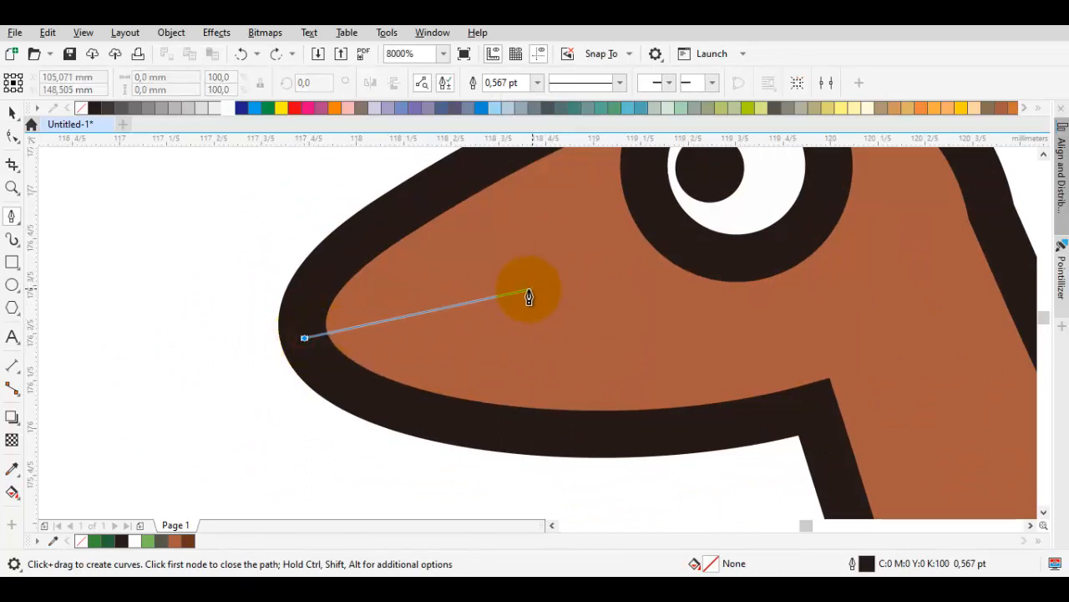
{"action": "left_click", "coordinate": [643, 314]}
{"action": "key", "text": "Escape"}
{"action": "key", "text": "space"}
{"action": "scroll", "coordinate": [623, 316], "scroll_direction": "down", "scroll_amount": 1}
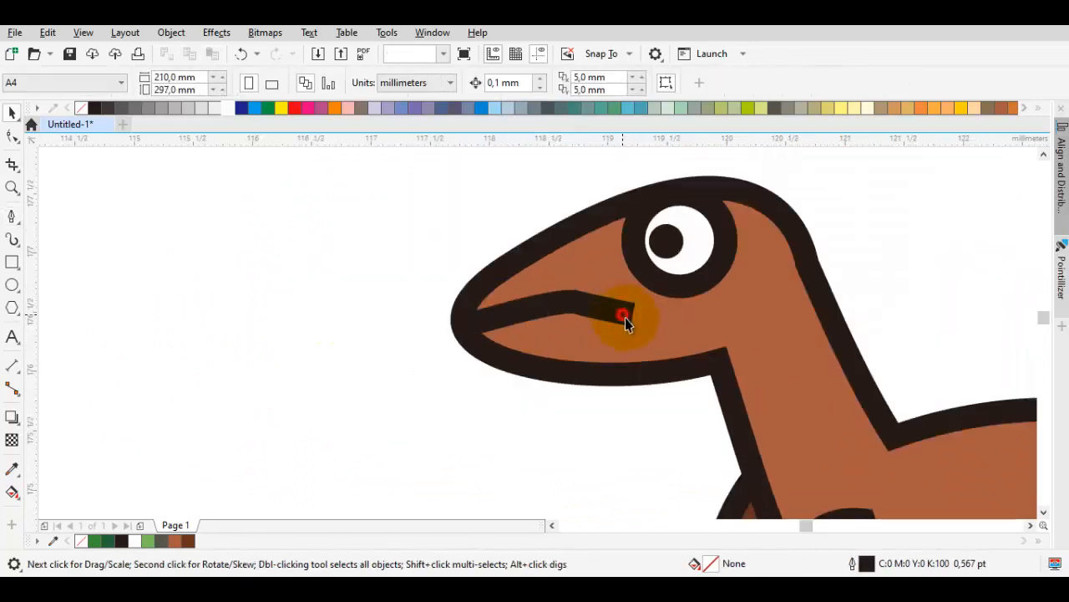
{"action": "left_click_drag", "start_coordinate": [623, 316], "coordinate": [633, 326]}
{"action": "key", "text": "Escape"}
{"action": "scroll", "coordinate": [561, 364], "scroll_direction": "down", "scroll_amount": 2}
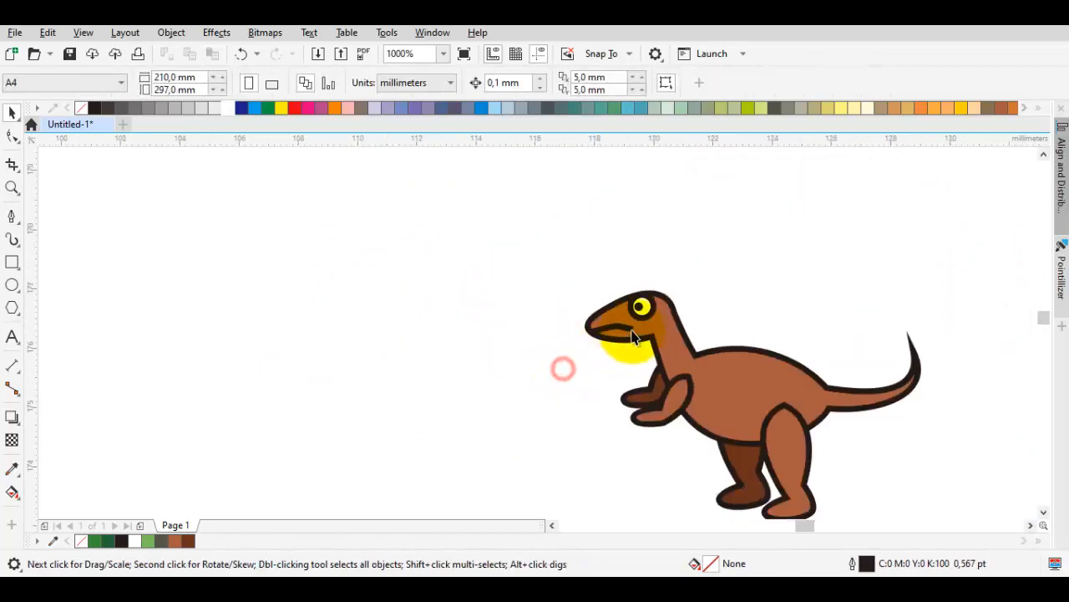
Remove the mouth line's middle node, shorten its rear end slightly and bend it into one smooth arch
{"action": "scroll", "coordinate": [631, 333], "scroll_direction": "up", "scroll_amount": 2}
{"action": "key", "text": "F10"}
{"action": "left_click", "coordinate": [632, 333]}
{"action": "scroll", "coordinate": [636, 332], "scroll_direction": "up", "scroll_amount": 1}
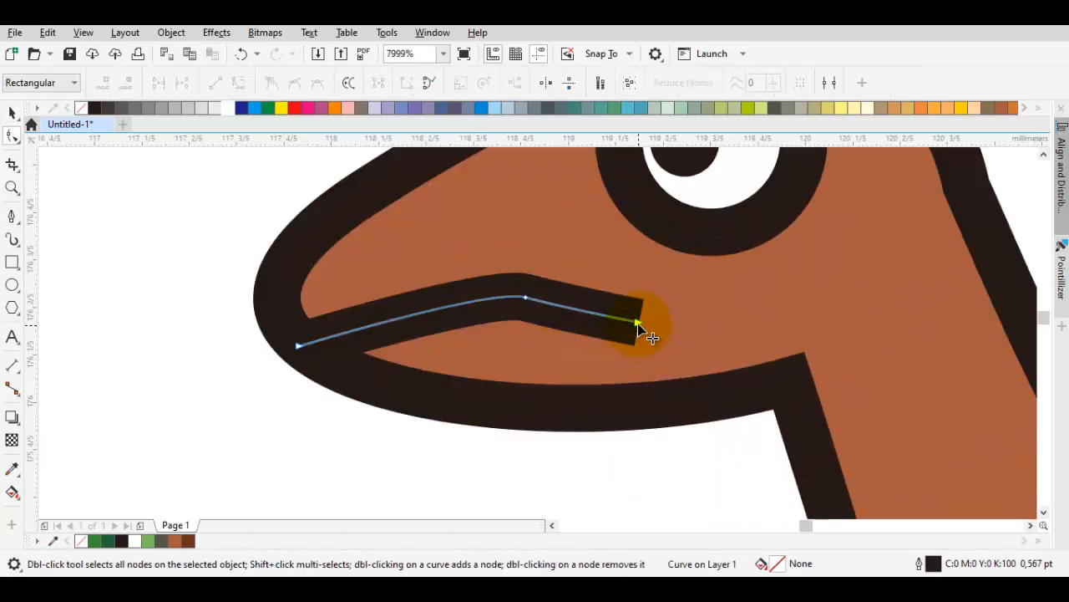
{"action": "left_click", "coordinate": [529, 299]}
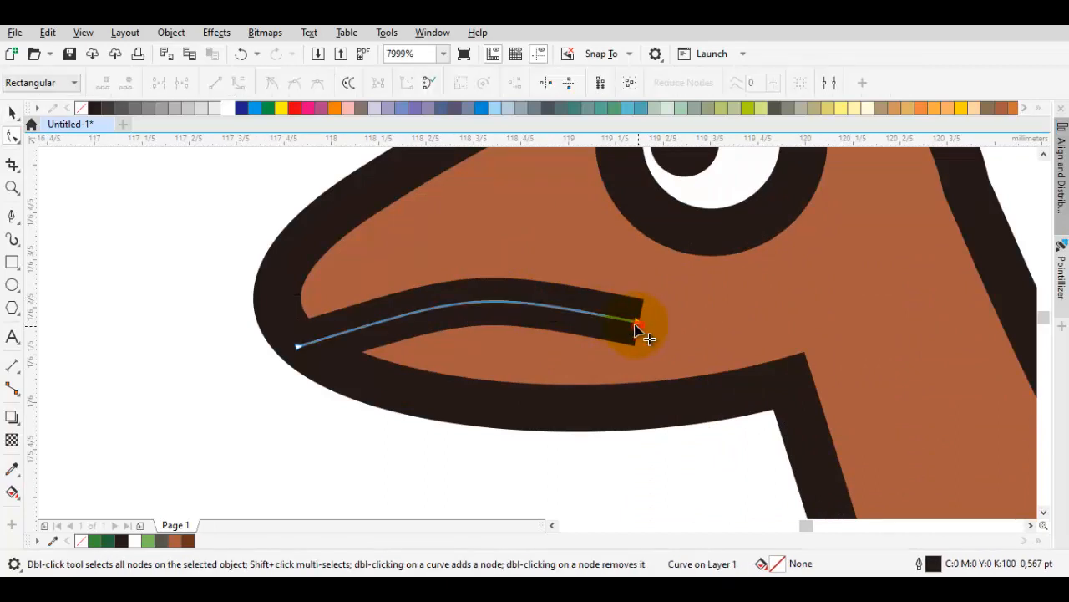
{"action": "left_click_drag", "start_coordinate": [633, 325], "coordinate": [607, 320]}
{"action": "mouse_move", "coordinate": [516, 297]}
{"action": "left_mouse_down"}
{"action": "mouse_move", "coordinate": [364, 299]}
{"action": "mouse_move", "coordinate": [395, 310]}
{"action": "left_mouse_up"}
{"action": "scroll", "coordinate": [400, 311], "scroll_direction": "down", "scroll_amount": 2}
{"action": "key", "text": "space"}
{"action": "key", "text": "Escape"}
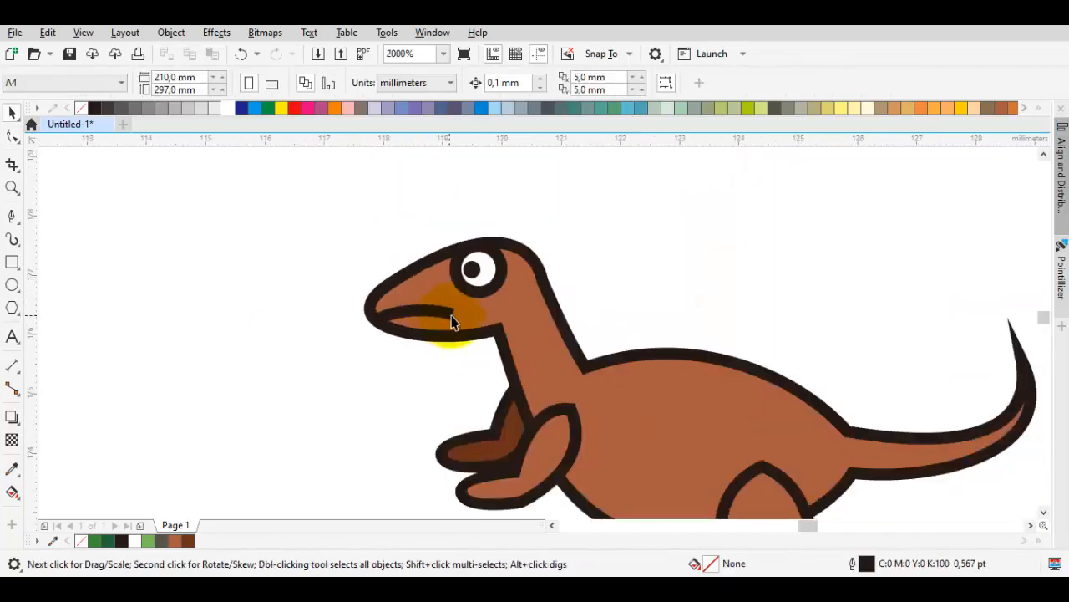
{"action": "left_click_drag", "start_coordinate": [692, 358], "coordinate": [447, 316]}
{"action": "scroll", "coordinate": [447, 316], "scroll_direction": "down", "scroll_amount": 1}
{"action": "left_click", "coordinate": [523, 306]}
{"action": "left_click_drag", "start_coordinate": [384, 324], "coordinate": [489, 324]}
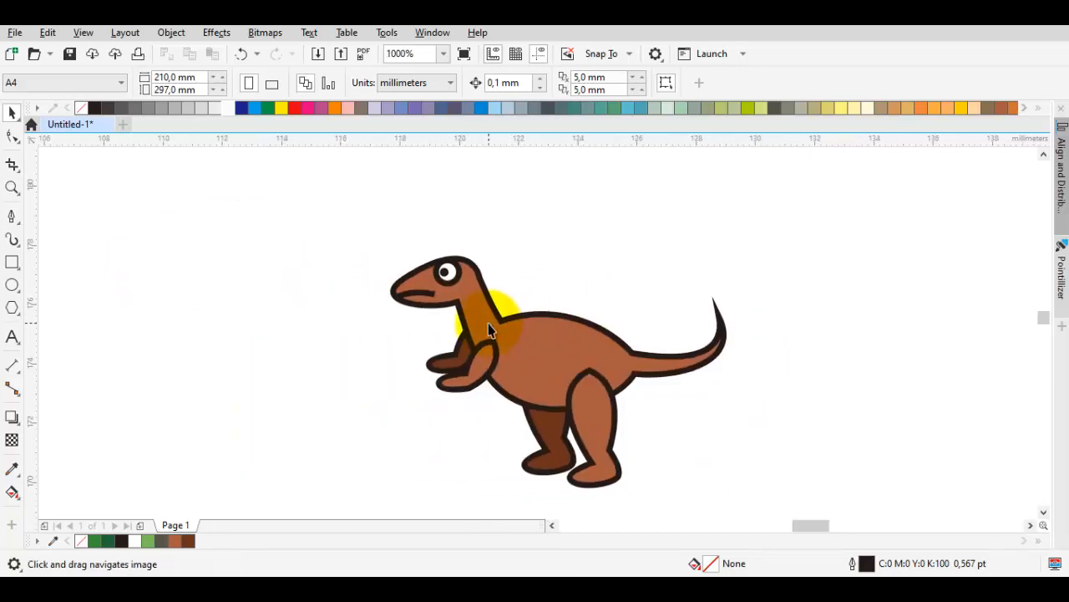
{"action": "left_click_drag", "start_coordinate": [528, 357], "coordinate": [502, 290]}
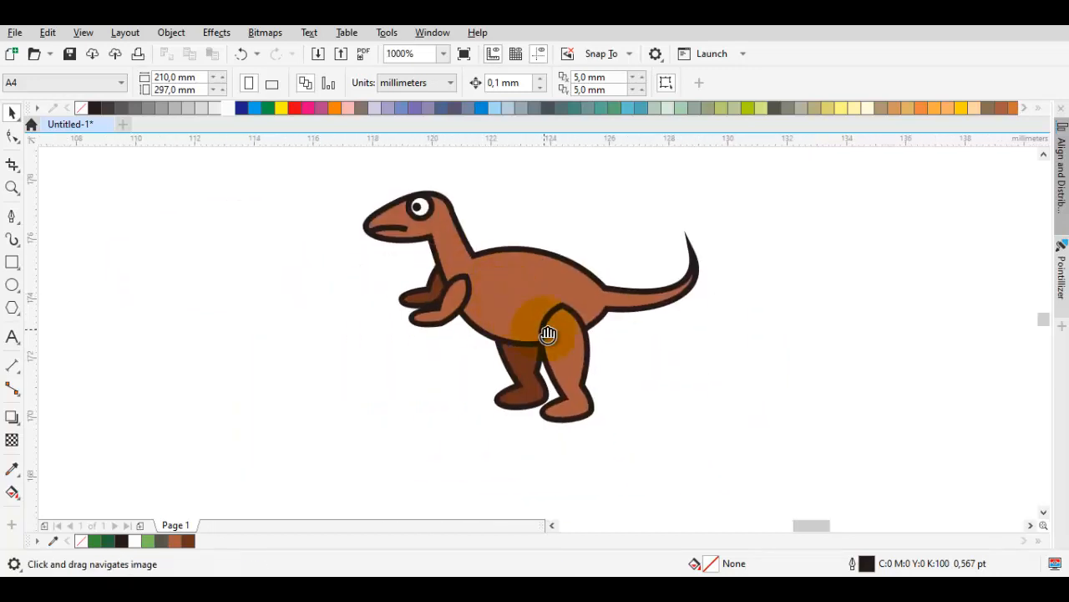
{"action": "left_click_drag", "start_coordinate": [547, 334], "coordinate": [580, 333]}
Draw a closed shape from the throat along the lower body to the tail base and around the legs, about 7.8 mm wide and 7.1 mm high
{"action": "scroll", "coordinate": [469, 298], "scroll_direction": "up", "scroll_amount": 1}
{"action": "left_click_drag", "start_coordinate": [468, 296], "coordinate": [494, 368]}
{"action": "key", "text": "space"}
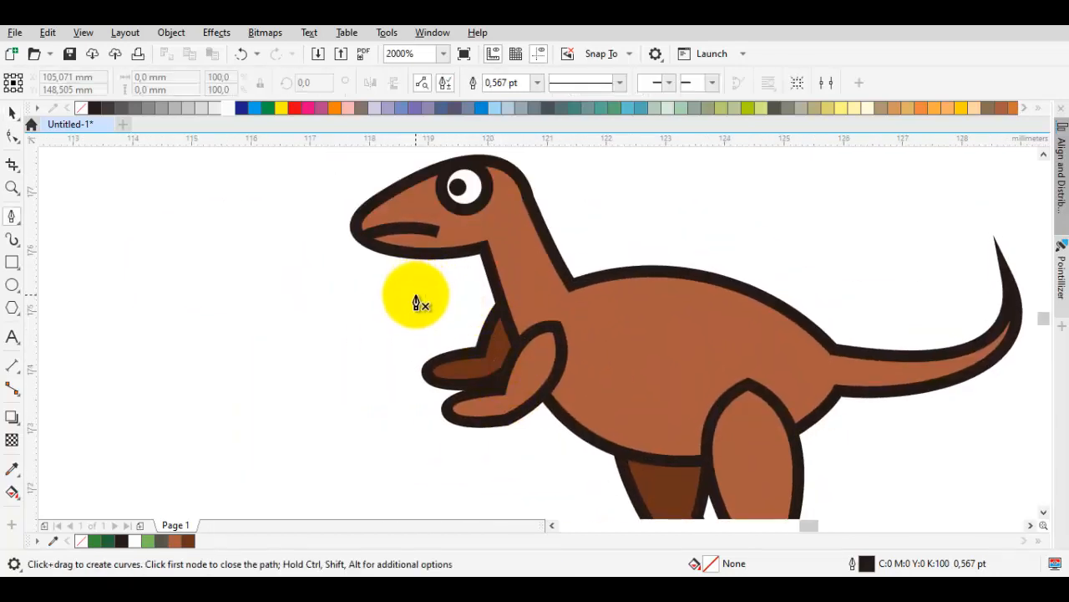
{"action": "left_click", "coordinate": [416, 295]}
{"action": "left_click_drag", "start_coordinate": [615, 426], "coordinate": [655, 411]}
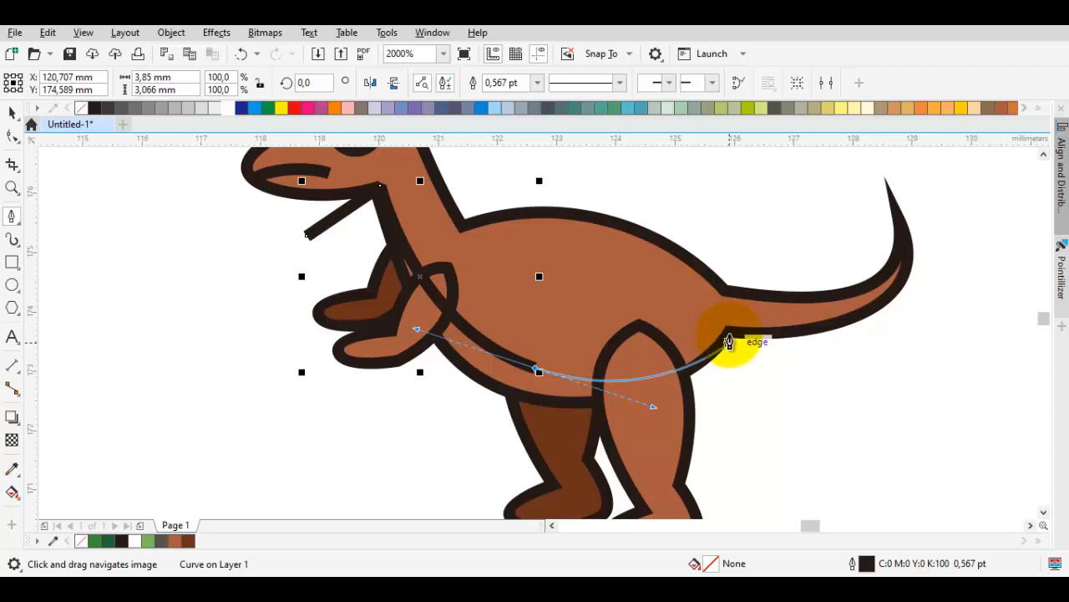
{"action": "left_click", "coordinate": [727, 330]}
{"action": "scroll", "coordinate": [735, 358], "scroll_direction": "down", "scroll_amount": 2}
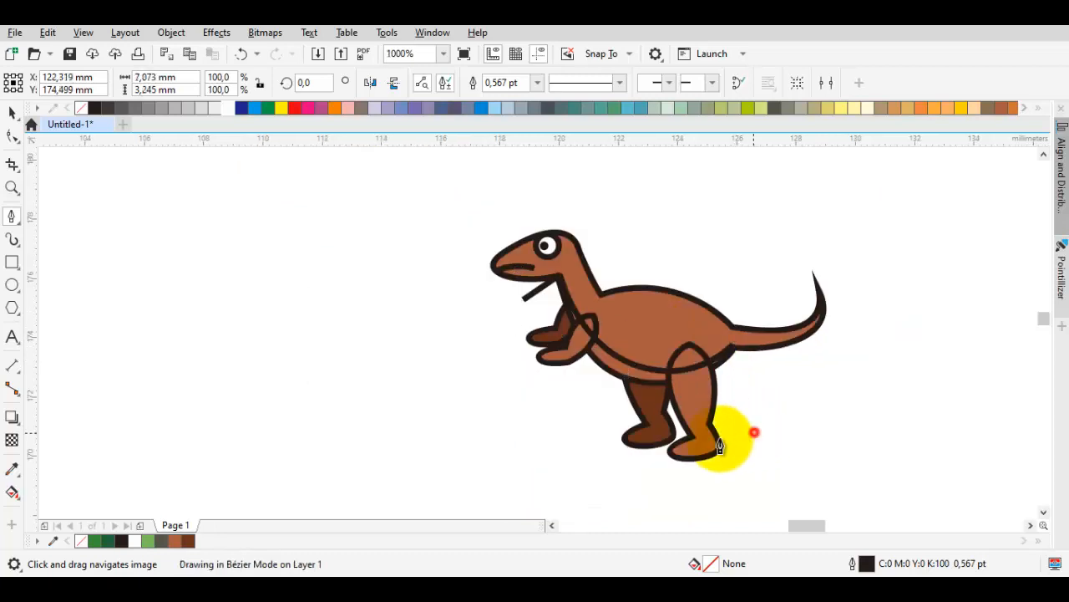
{"action": "left_click", "coordinate": [755, 432]}
{"action": "left_click_drag", "start_coordinate": [585, 472], "coordinate": [628, 516]}
{"action": "left_click", "coordinate": [523, 304]}
{"action": "key", "text": "space"}
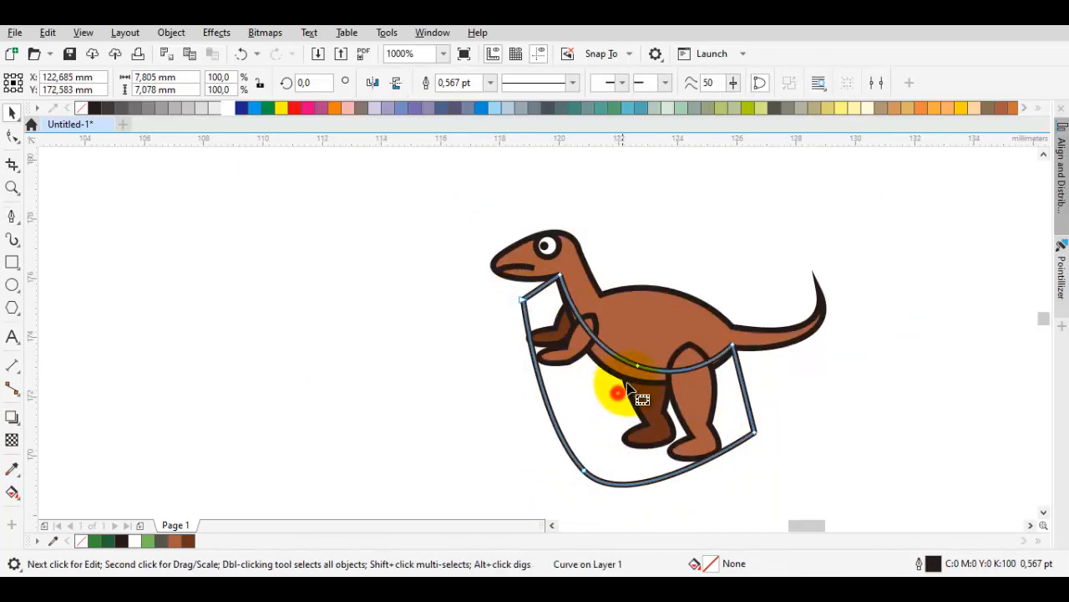
Convert all nodes of the drawn shape to cusp curve nodes and adjust the tail-base handle to reshape the belly line
{"action": "key", "text": "F10"}
{"action": "scroll", "coordinate": [652, 370], "scroll_direction": "up", "scroll_amount": 2}
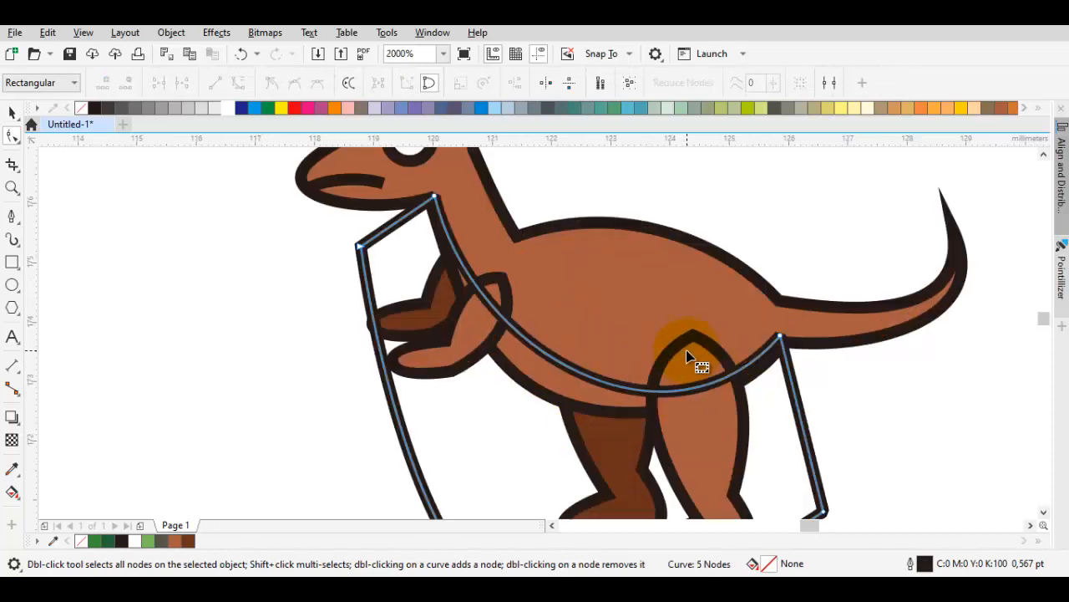
{"action": "left_click", "coordinate": [771, 342]}
{"action": "right_click", "coordinate": [782, 249]}
{"action": "left_click", "coordinate": [826, 362]}
{"action": "right_click", "coordinate": [725, 138]}
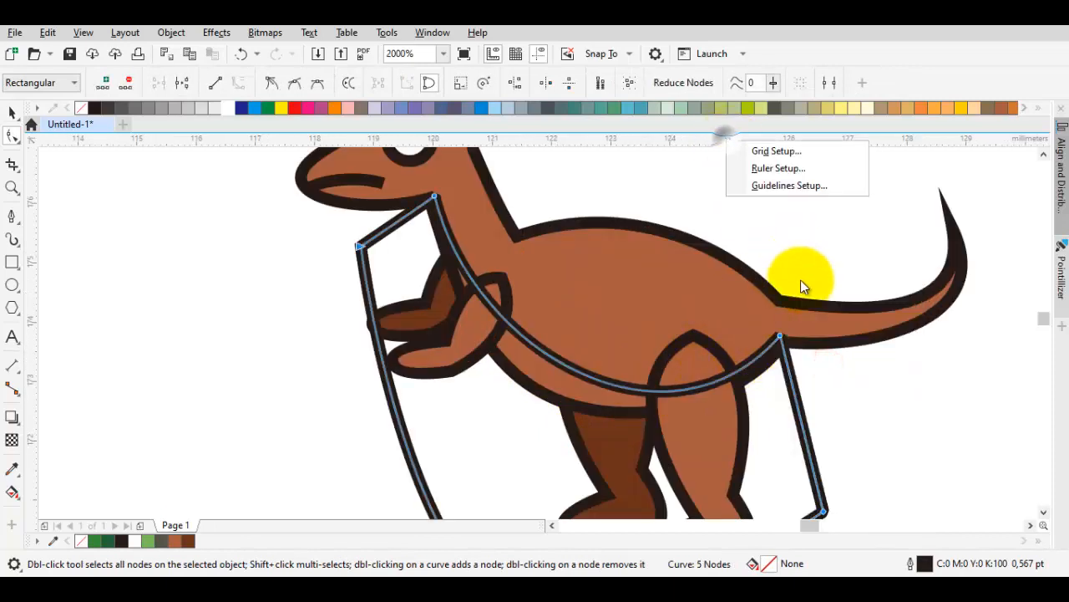
{"action": "right_click", "coordinate": [766, 230]}
{"action": "right_click", "coordinate": [815, 240]}
{"action": "left_click", "coordinate": [840, 364]}
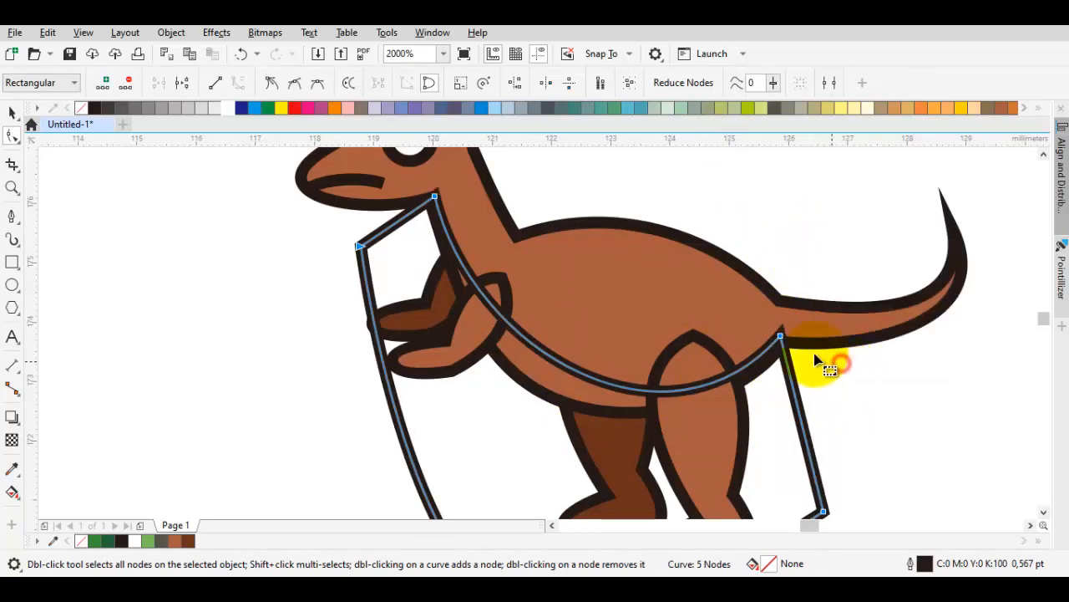
{"action": "left_click", "coordinate": [776, 361]}
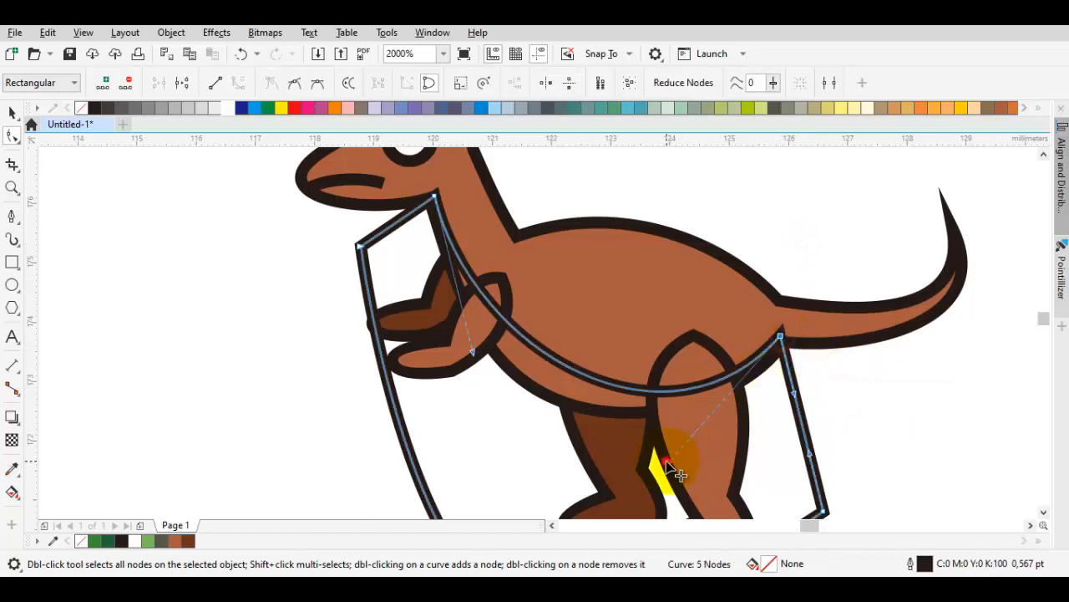
{"action": "left_click_drag", "start_coordinate": [667, 463], "coordinate": [646, 442]}
Intersect the drawn shape with the dinosaur's body and delete the original drawn shape
{"action": "key", "text": "space"}
{"action": "left_click", "coordinate": [608, 304], "text": "shift"}
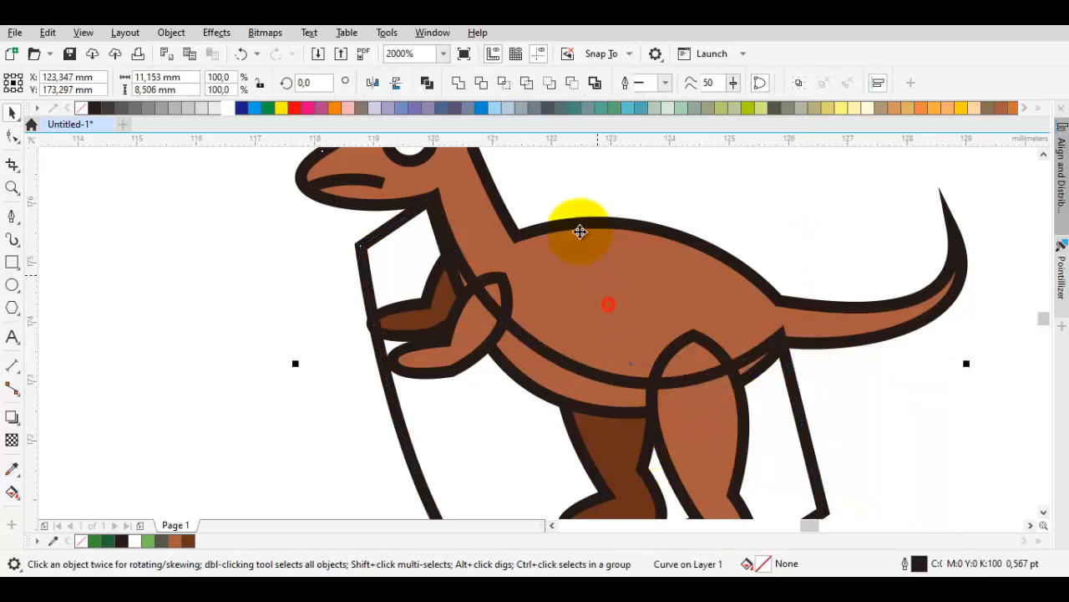
{"action": "left_click", "coordinate": [608, 305], "text": "shift"}
{"action": "left_click", "coordinate": [504, 84]}
{"action": "left_click", "coordinate": [510, 431]}
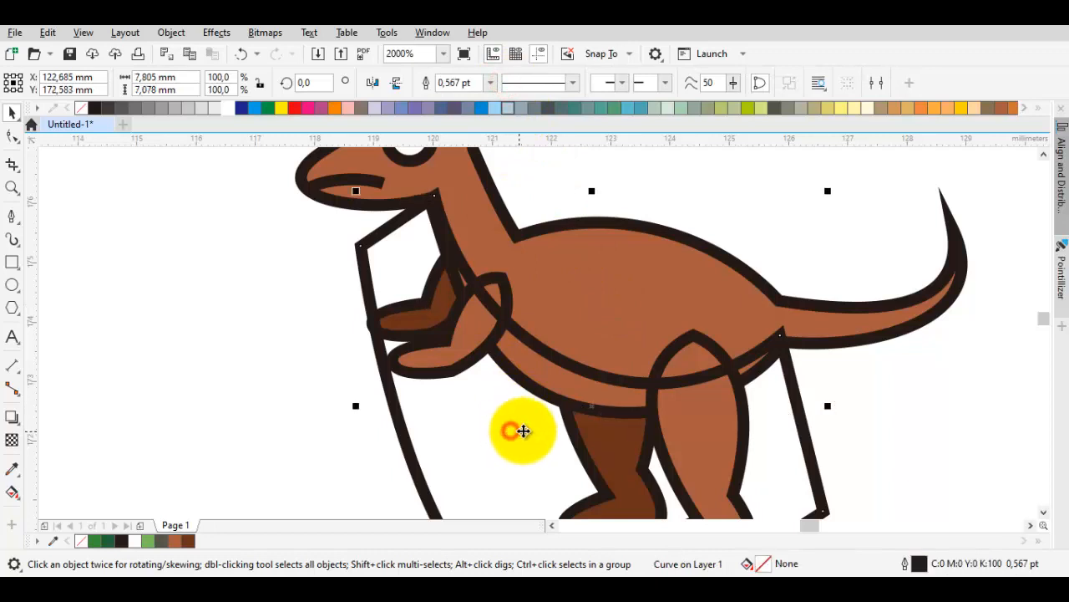
{"action": "key", "text": "Delete"}
Remove the outline from the intersected belly piece and fill it with light salmon, C:6 M:49 Y:45 K:0
{"action": "left_click", "coordinate": [574, 378]}
{"action": "double_click", "coordinate": [574, 378]}
{"action": "key", "text": "space"}
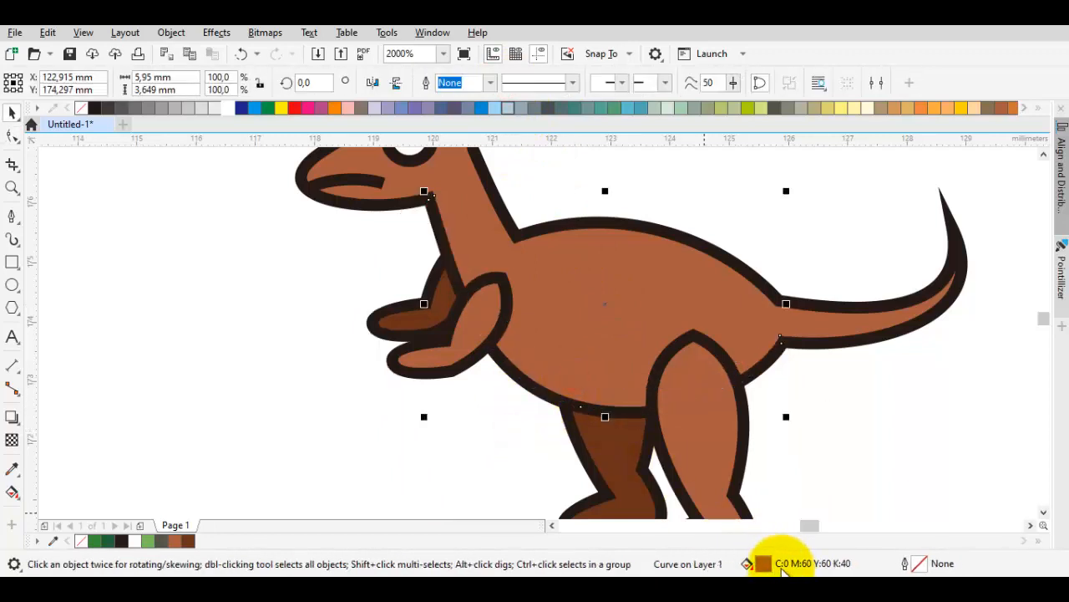
{"action": "double_click", "coordinate": [781, 563]}
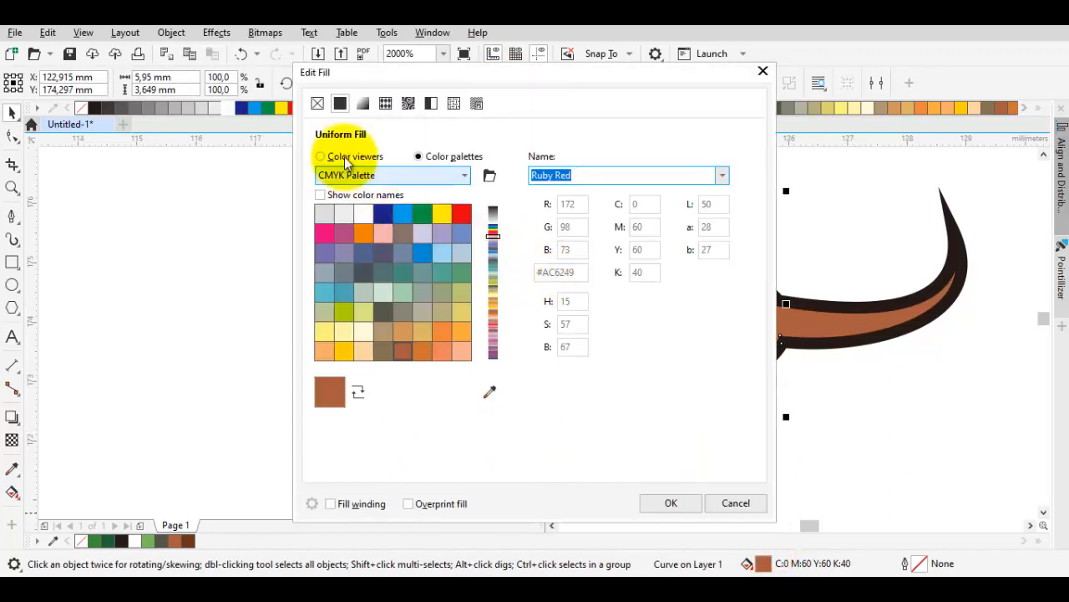
{"action": "left_click", "coordinate": [355, 157]}
{"action": "left_click", "coordinate": [397, 218]}
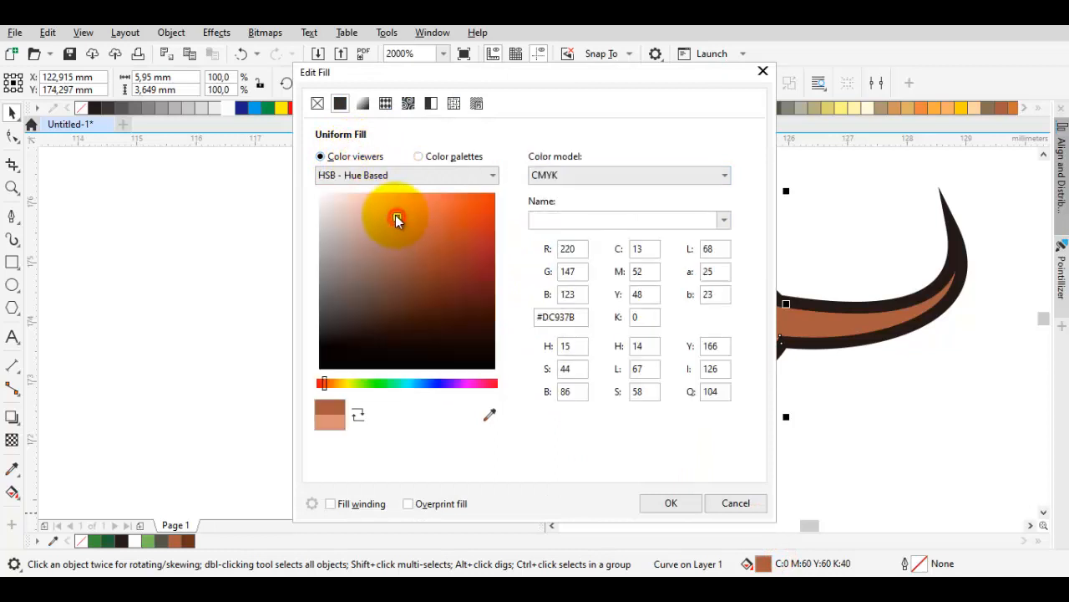
{"action": "left_click_drag", "start_coordinate": [411, 71], "coordinate": [147, 60]}
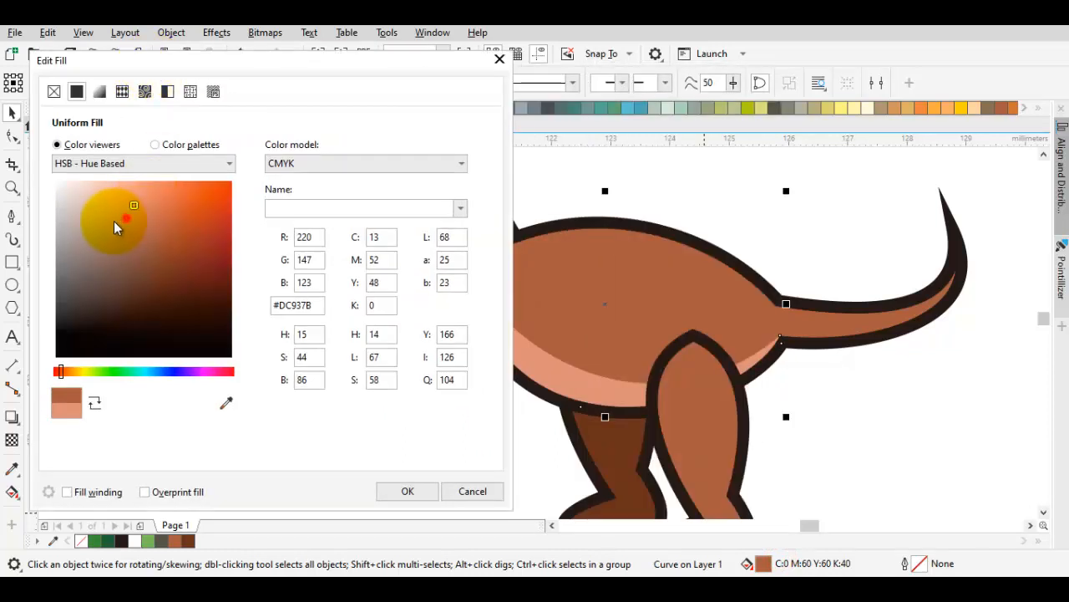
{"action": "mouse_move", "coordinate": [112, 218]}
{"action": "left_mouse_down"}
{"action": "mouse_move", "coordinate": [139, 201]}
{"action": "mouse_move", "coordinate": [132, 194]}
{"action": "left_mouse_up"}
{"action": "key", "text": "Return"}
{"action": "scroll", "coordinate": [619, 368], "scroll_direction": "down", "scroll_amount": 1}
{"action": "left_click", "coordinate": [774, 406]}
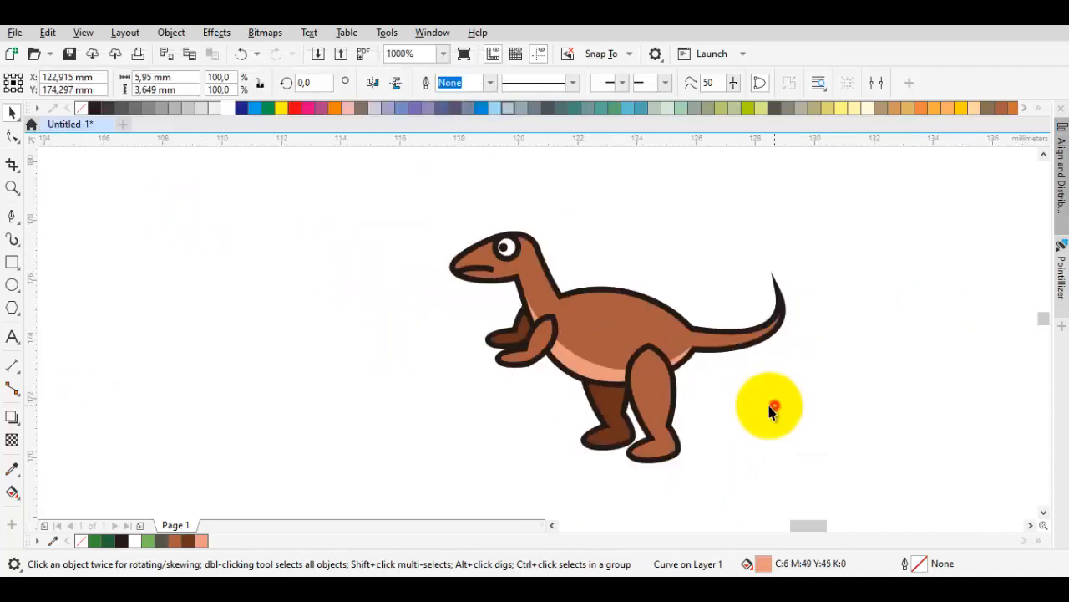
{"action": "left_click_drag", "start_coordinate": [668, 368], "coordinate": [616, 370]}
{"action": "scroll", "coordinate": [527, 341], "scroll_direction": "up", "scroll_amount": 2}
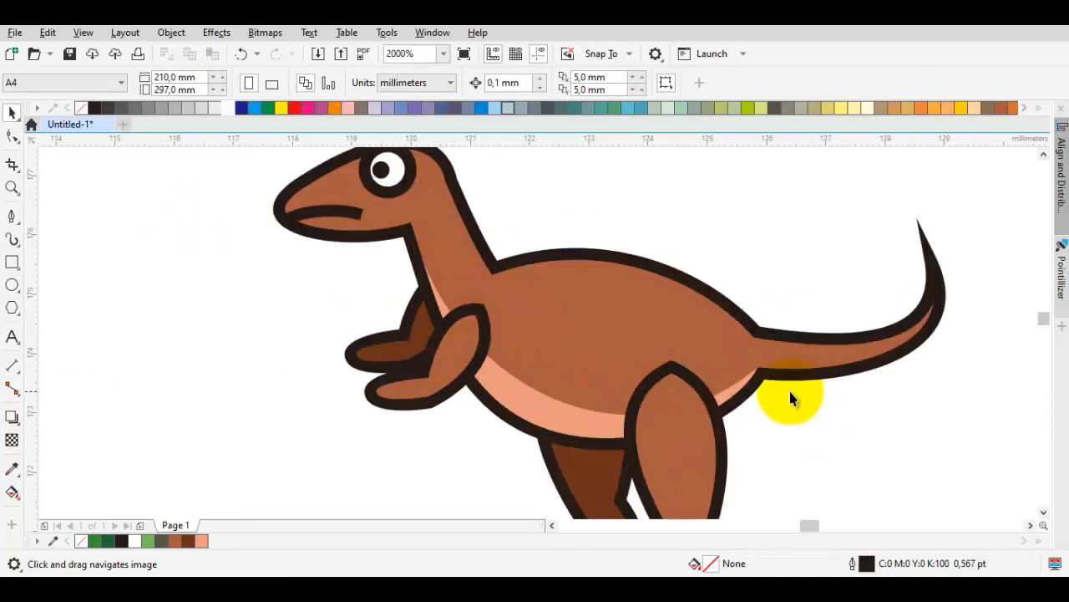
{"action": "left_click_drag", "start_coordinate": [789, 399], "coordinate": [691, 294]}
{"action": "scroll", "coordinate": [598, 305], "scroll_direction": "up", "scroll_amount": 2}
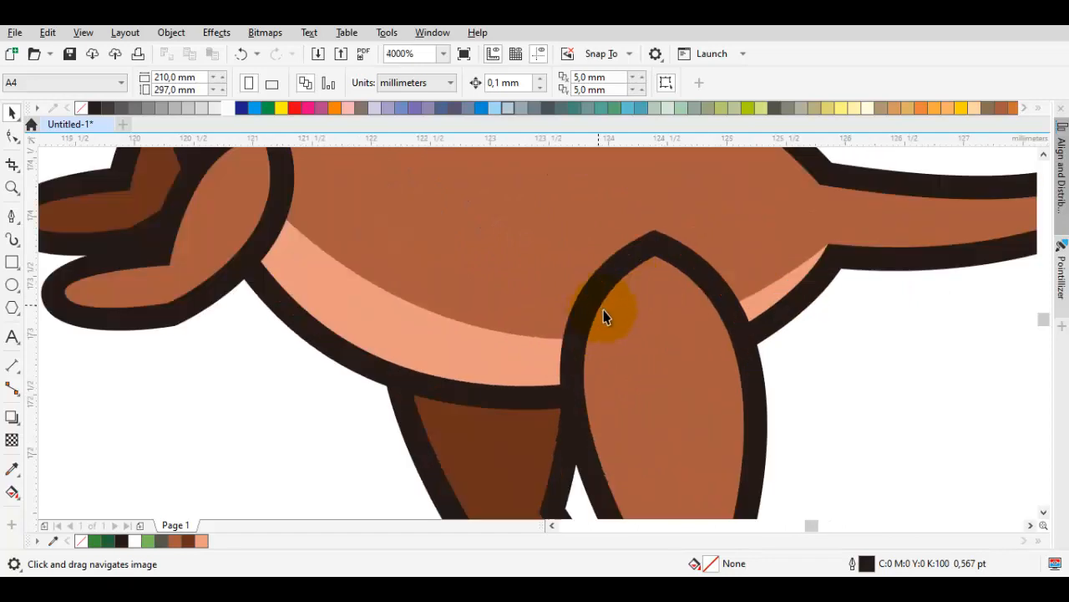
{"action": "left_click_drag", "start_coordinate": [584, 303], "coordinate": [508, 264]}
{"action": "left_click", "coordinate": [725, 330]}
{"action": "scroll", "coordinate": [643, 272], "scroll_direction": "down", "scroll_amount": 2}
Start a Pen shape on the body in front of the near thigh and curve it down and across to the leg's rear edge
{"action": "mouse_move", "coordinate": [641, 272]}
{"action": "left_mouse_down"}
{"action": "mouse_move", "coordinate": [633, 270]}
{"action": "mouse_move", "coordinate": [654, 284]}
{"action": "left_mouse_up"}
{"action": "scroll", "coordinate": [654, 284], "scroll_direction": "up", "scroll_amount": 2}
{"action": "key", "text": "space"}
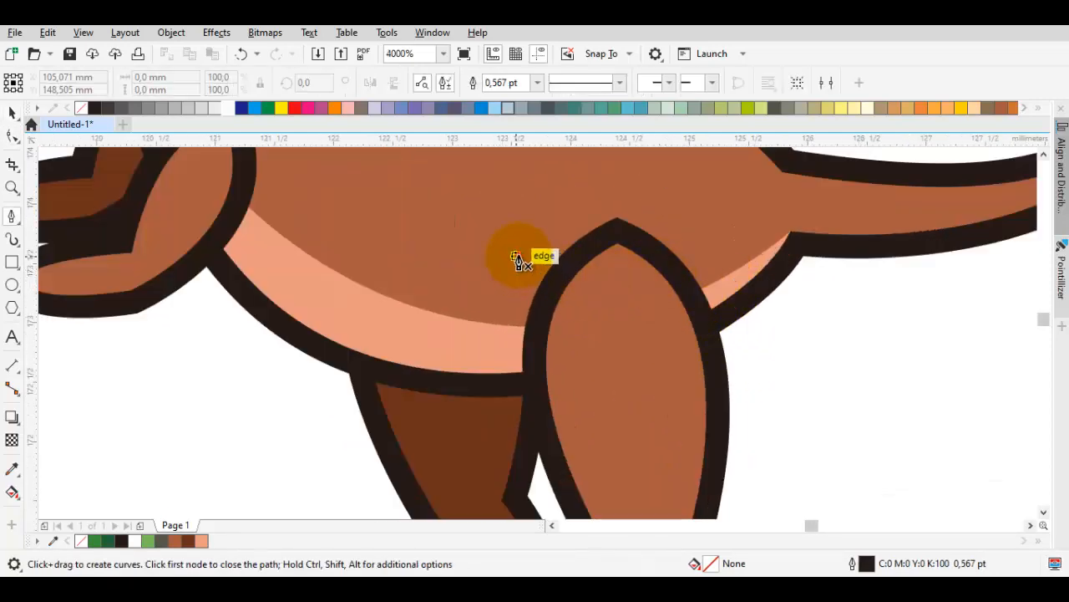
{"action": "left_click_drag", "start_coordinate": [516, 256], "coordinate": [515, 285]}
{"action": "scroll", "coordinate": [524, 337], "scroll_direction": "up", "scroll_amount": 2}
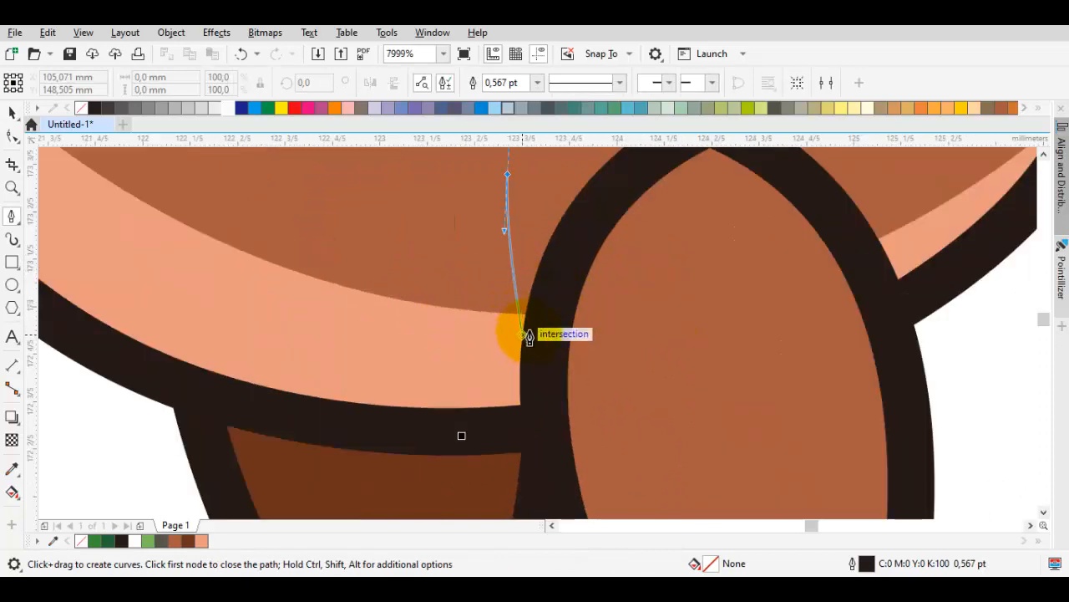
{"action": "left_click", "coordinate": [521, 319]}
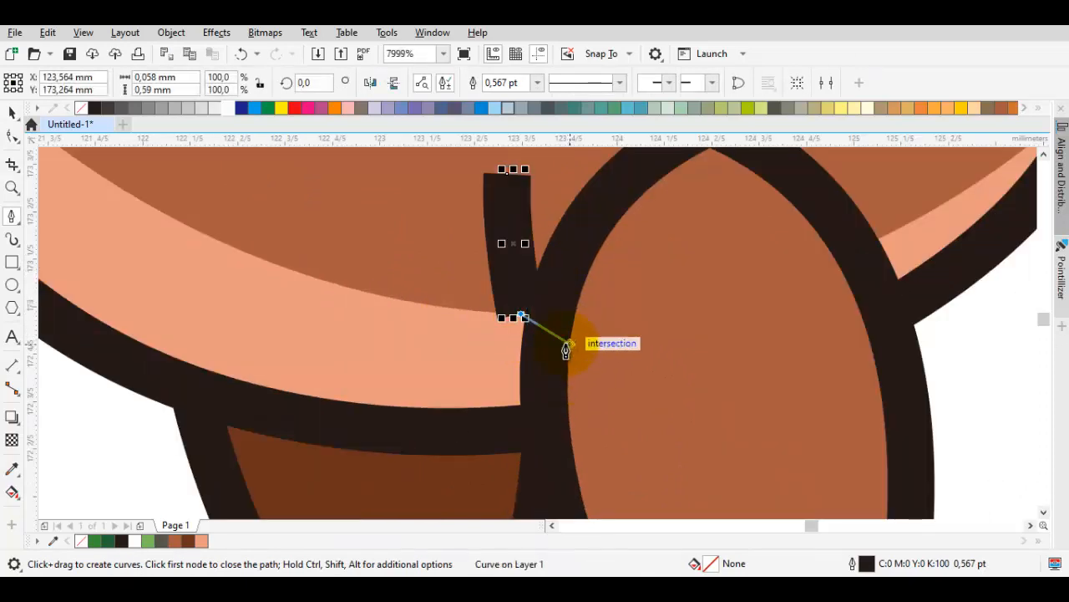
{"action": "left_click", "coordinate": [569, 345]}
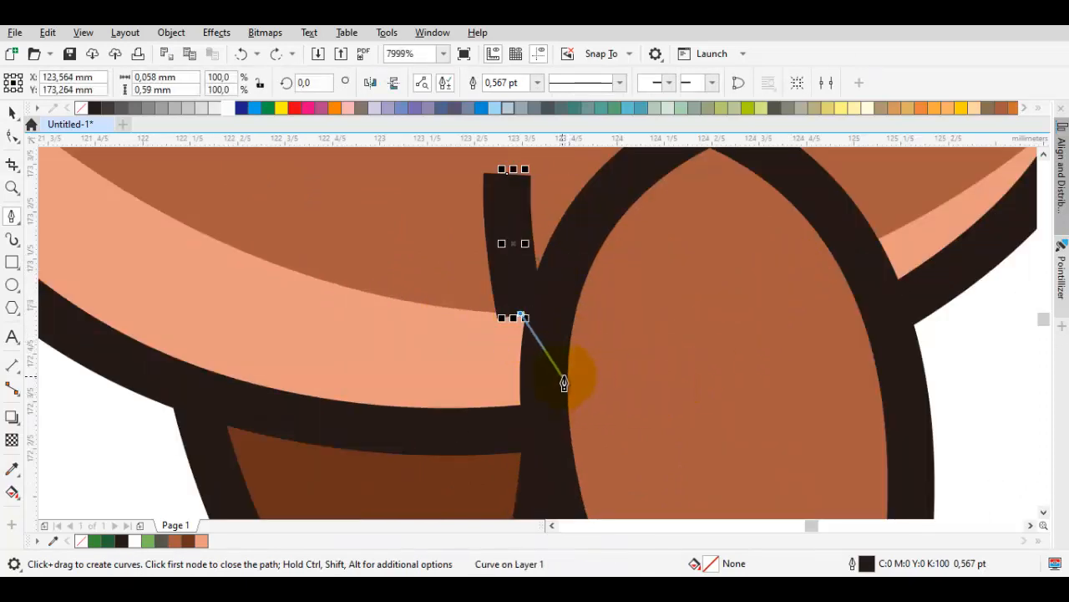
{"action": "key", "text": "ctrl+z"}
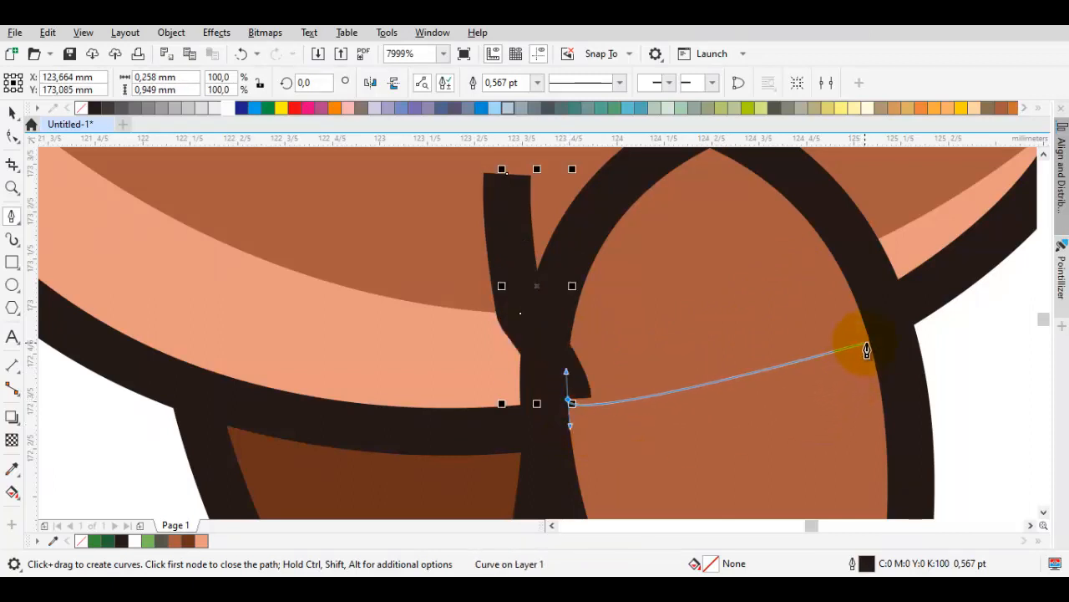
{"action": "left_click_drag", "start_coordinate": [861, 282], "coordinate": [861, 270]}
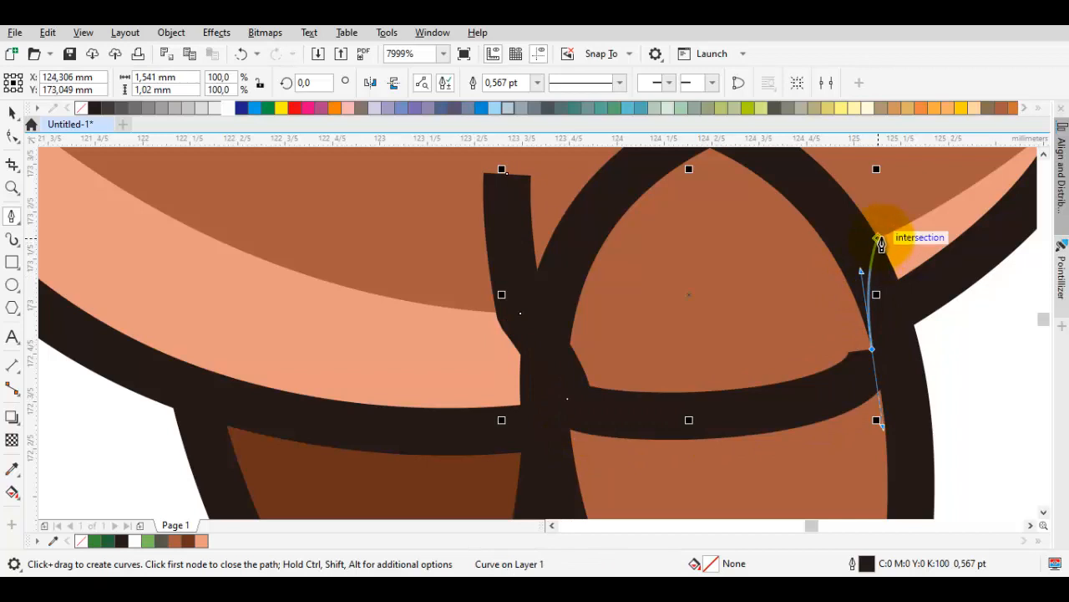
Continue the shape up behind the thigh and over its top, closing it at about 1.58 mm wide and 1.54 mm high
{"action": "left_click", "coordinate": [878, 238]}
{"action": "left_click_drag", "start_coordinate": [852, 177], "coordinate": [802, 295]}
{"action": "left_click_drag", "start_coordinate": [800, 228], "coordinate": [754, 182]}
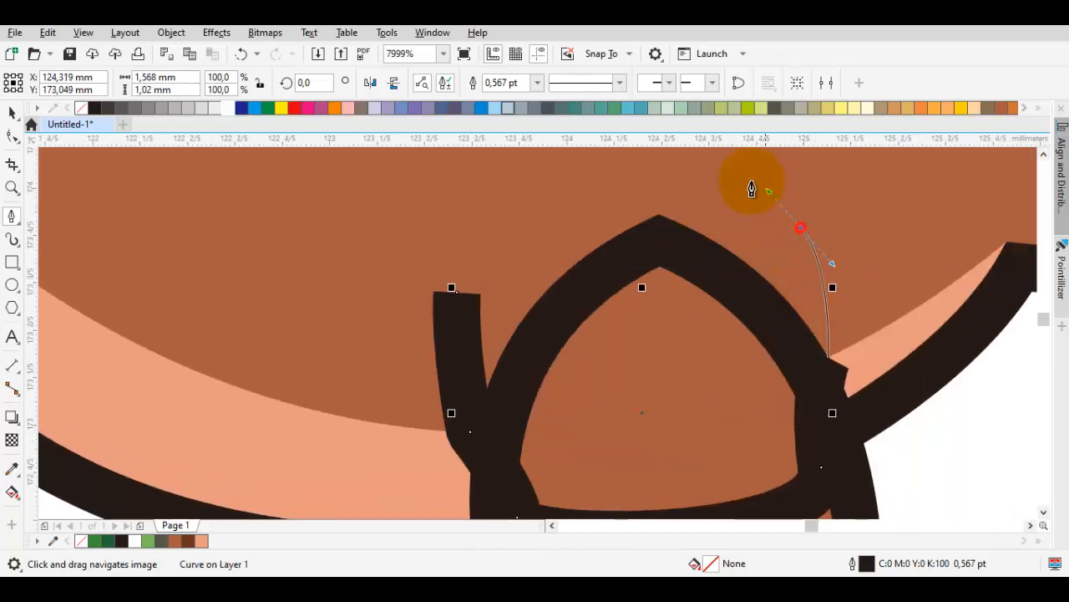
{"action": "left_click", "coordinate": [655, 177]}
{"action": "left_click", "coordinate": [457, 293]}
{"action": "scroll", "coordinate": [502, 291], "scroll_direction": "down", "scroll_amount": 1}
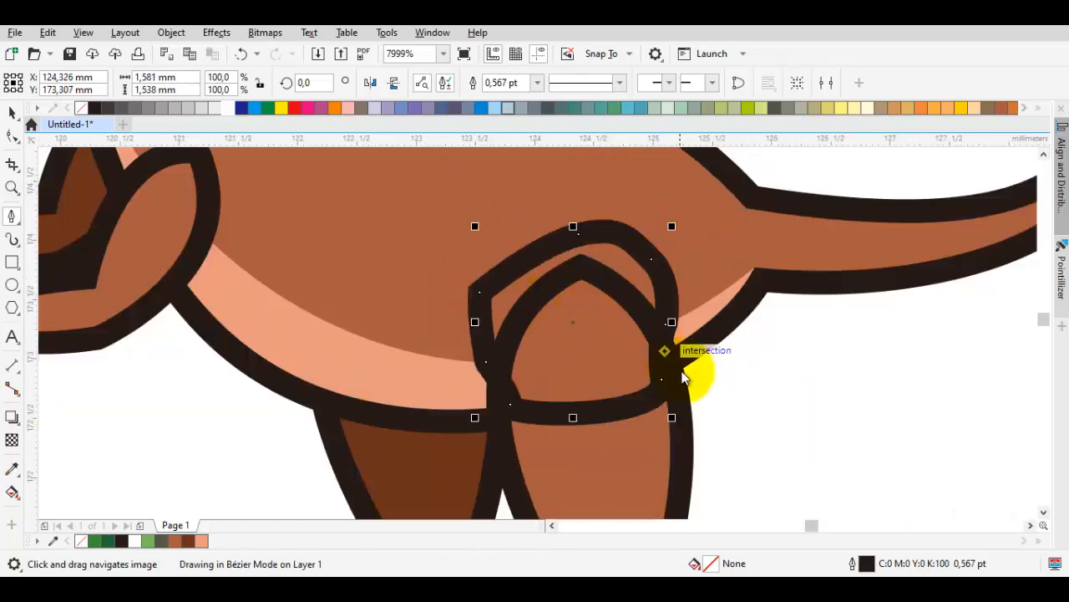
Subtract the closed shape from the near leg's black outline to cut away the arch at the top of the thigh
{"action": "key", "text": "space"}
{"action": "left_click", "coordinate": [683, 436]}
{"action": "left_click", "coordinate": [682, 443], "text": "shift"}
{"action": "left_click", "coordinate": [585, 78]}
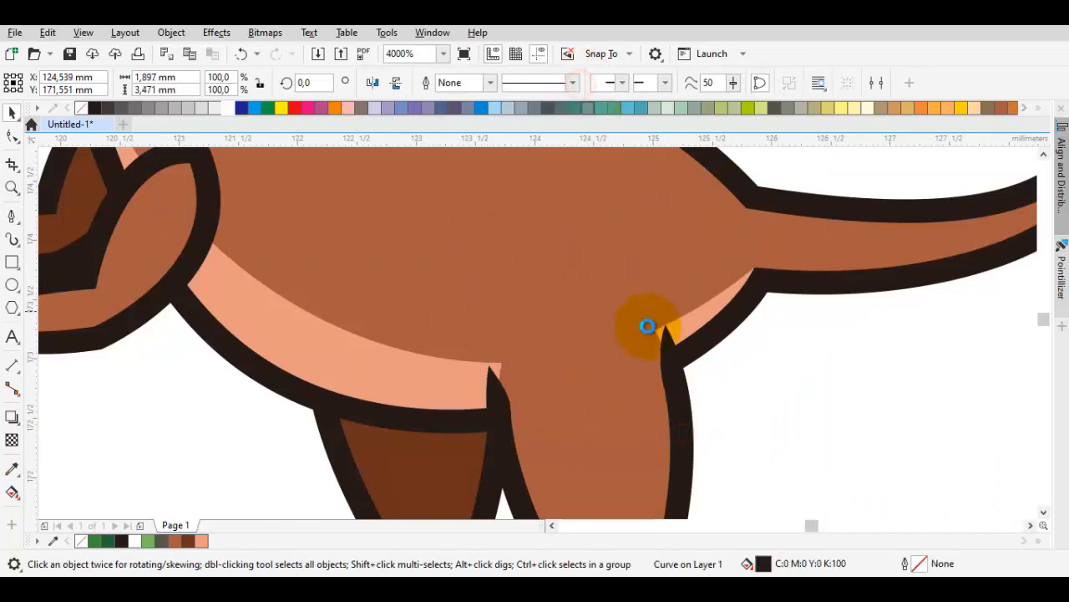
Remove the surplus nodes from the near leg's outline along its inner edges, behind and in front of the thigh
{"action": "key", "text": "Escape"}
{"action": "scroll", "coordinate": [660, 335], "scroll_direction": "up", "scroll_amount": 2}
{"action": "left_click", "coordinate": [673, 348]}
{"action": "key", "text": "F10"}
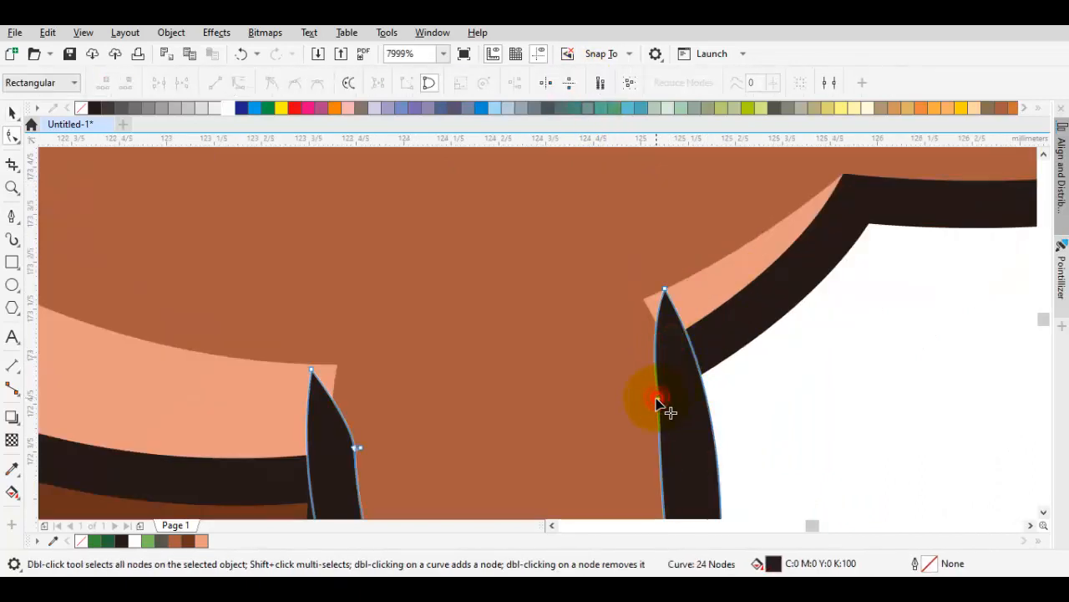
{"action": "double_click", "coordinate": [657, 398]}
{"action": "scroll", "coordinate": [656, 405], "scroll_direction": "down", "scroll_amount": 1}
{"action": "left_click_drag", "start_coordinate": [657, 408], "coordinate": [628, 241]}
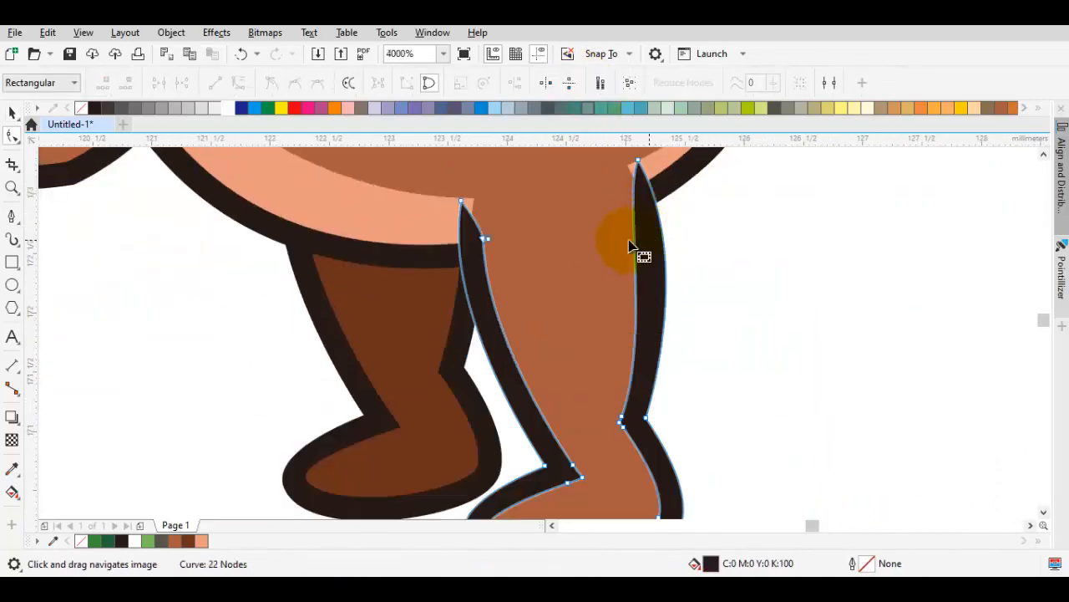
{"action": "left_click", "coordinate": [493, 241]}
{"action": "double_click", "coordinate": [482, 239]}
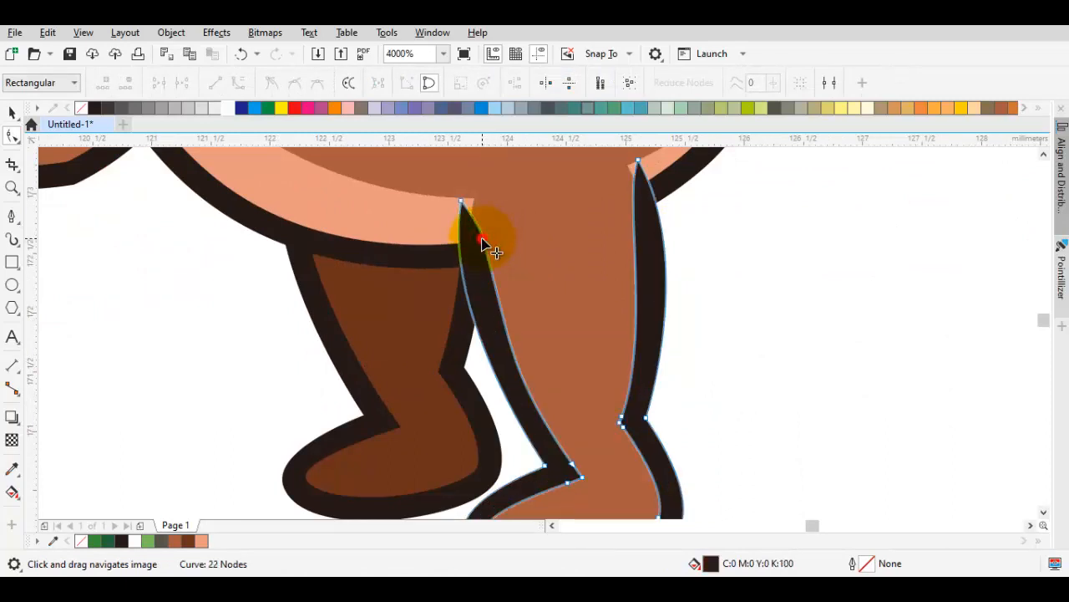
{"action": "double_click", "coordinate": [482, 239]}
Move the tip node at the front of the near leg's outline up to the belly patch's upper edge
{"action": "left_click", "coordinate": [502, 204]}
{"action": "scroll", "coordinate": [469, 203], "scroll_direction": "up", "scroll_amount": 1}
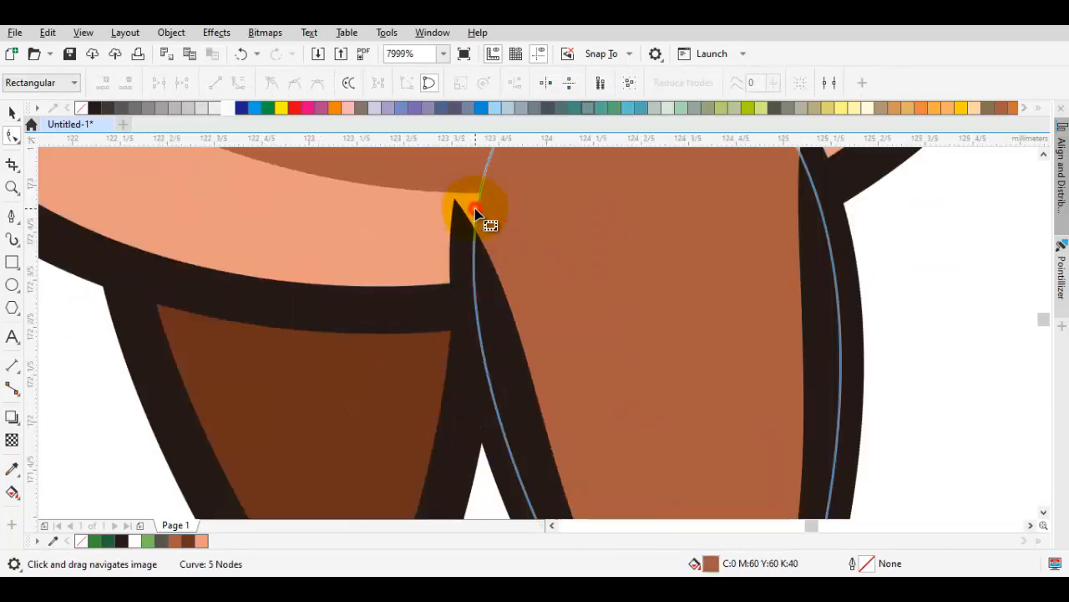
{"action": "left_click", "coordinate": [475, 208]}
{"action": "left_click", "coordinate": [454, 210]}
{"action": "scroll", "coordinate": [455, 209], "scroll_direction": "up", "scroll_amount": 2}
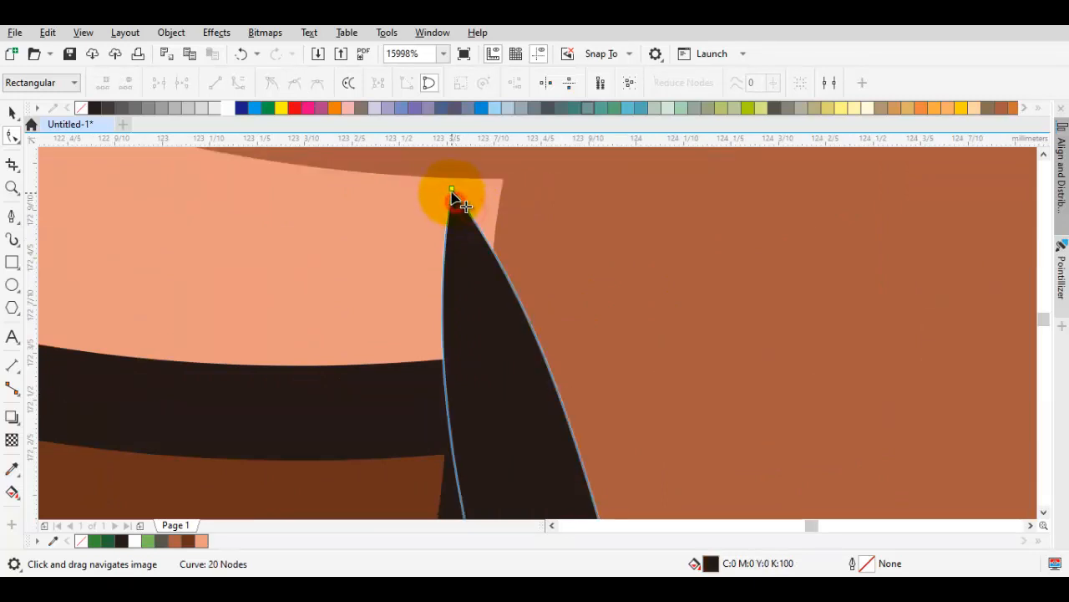
{"action": "left_click_drag", "start_coordinate": [452, 191], "coordinate": [454, 180]}
Bend the front edge of the near leg's brown fill out to the outline tip, covering the exposed salmon corner
{"action": "left_click", "coordinate": [507, 206]}
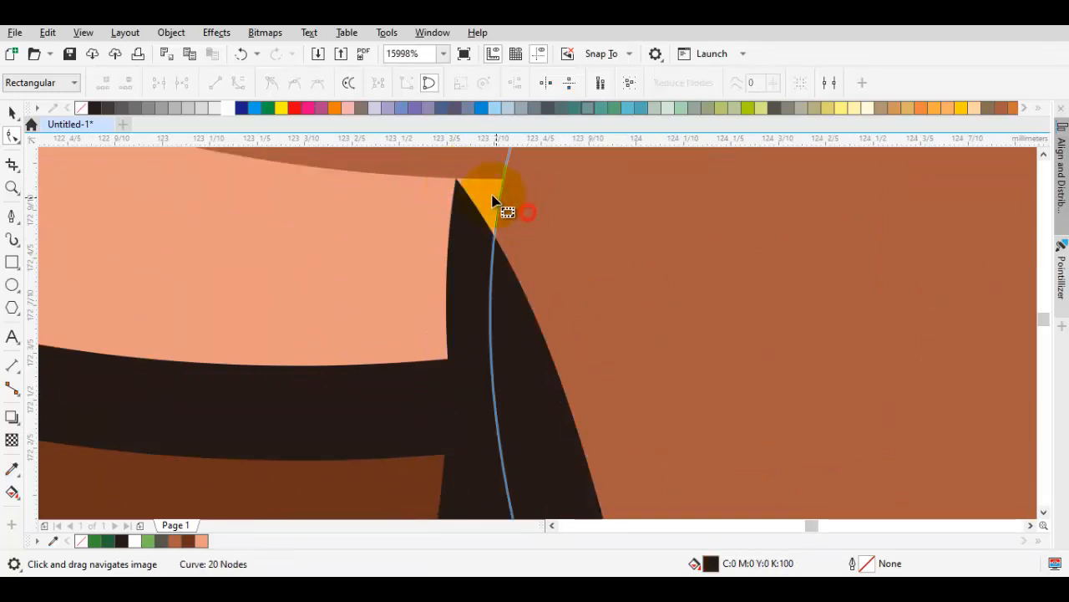
{"action": "scroll", "coordinate": [502, 201], "scroll_direction": "up", "scroll_amount": 2}
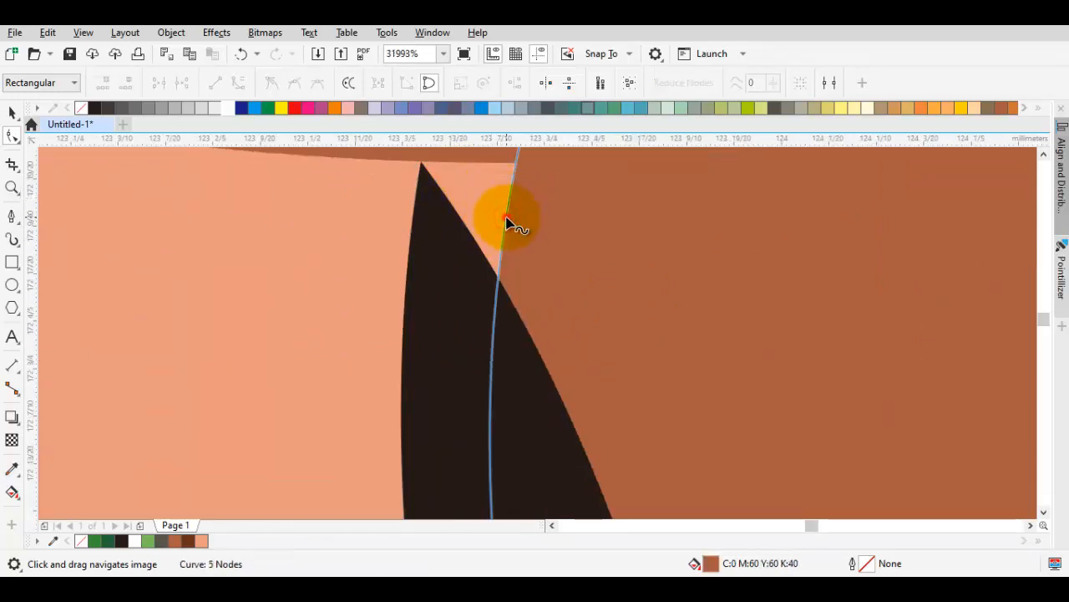
{"action": "left_click_drag", "start_coordinate": [505, 221], "coordinate": [425, 162]}
{"action": "scroll", "coordinate": [486, 195], "scroll_direction": "down", "scroll_amount": 2}
{"action": "left_click_drag", "start_coordinate": [790, 235], "coordinate": [480, 332]}
{"action": "key", "text": "space"}
{"action": "key", "text": "Escape"}
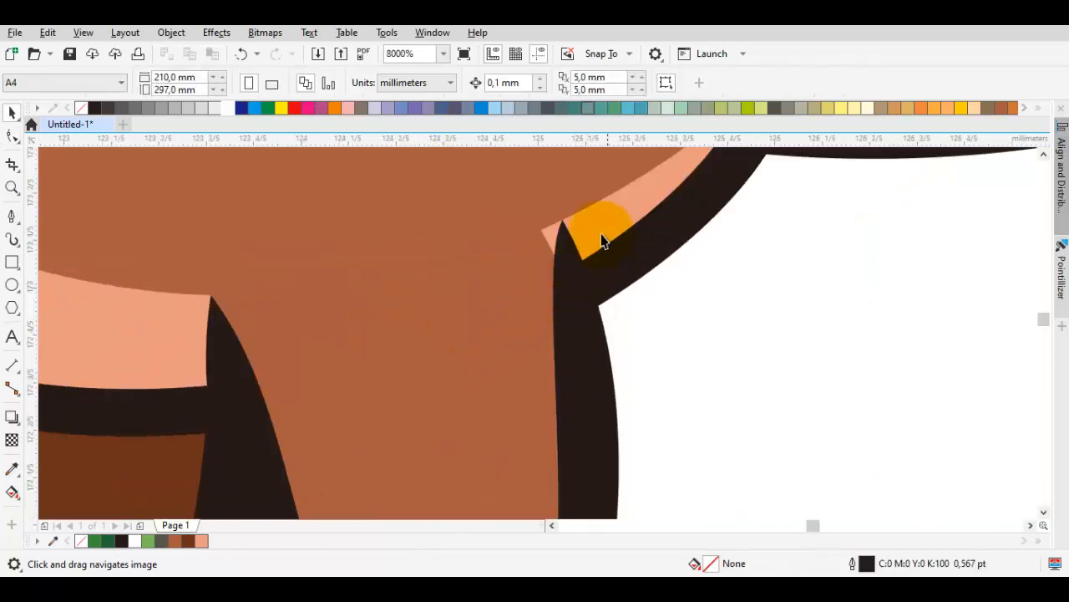
Bend the rear edge of the near leg's brown fill out to the rear outline tip, covering the salmon corner there
{"action": "left_click", "coordinate": [498, 236]}
{"action": "scroll", "coordinate": [554, 226], "scroll_direction": "up", "scroll_amount": 1}
{"action": "key", "text": "F10"}
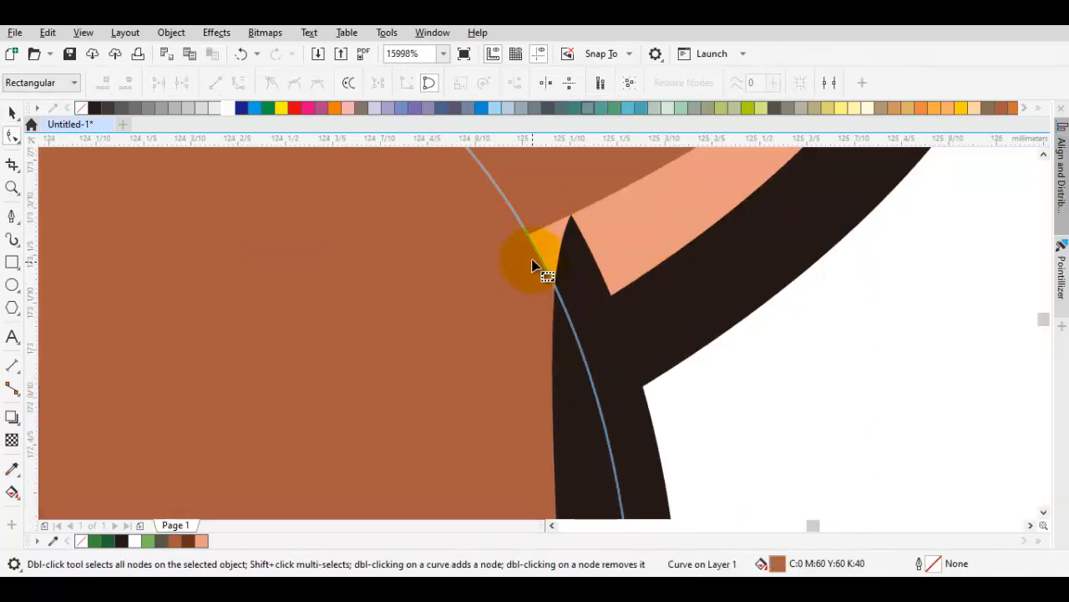
{"action": "left_click_drag", "start_coordinate": [544, 266], "coordinate": [571, 216]}
{"action": "scroll", "coordinate": [610, 279], "scroll_direction": "down", "scroll_amount": 3}
{"action": "key", "text": "space"}
{"action": "key", "text": "Escape"}
Start a Pen shape on the body above the near shoulder and run it down across the arm's outline into its fill
{"action": "left_click_drag", "start_coordinate": [373, 251], "coordinate": [554, 282]}
{"action": "scroll", "coordinate": [507, 220], "scroll_direction": "up", "scroll_amount": 2}
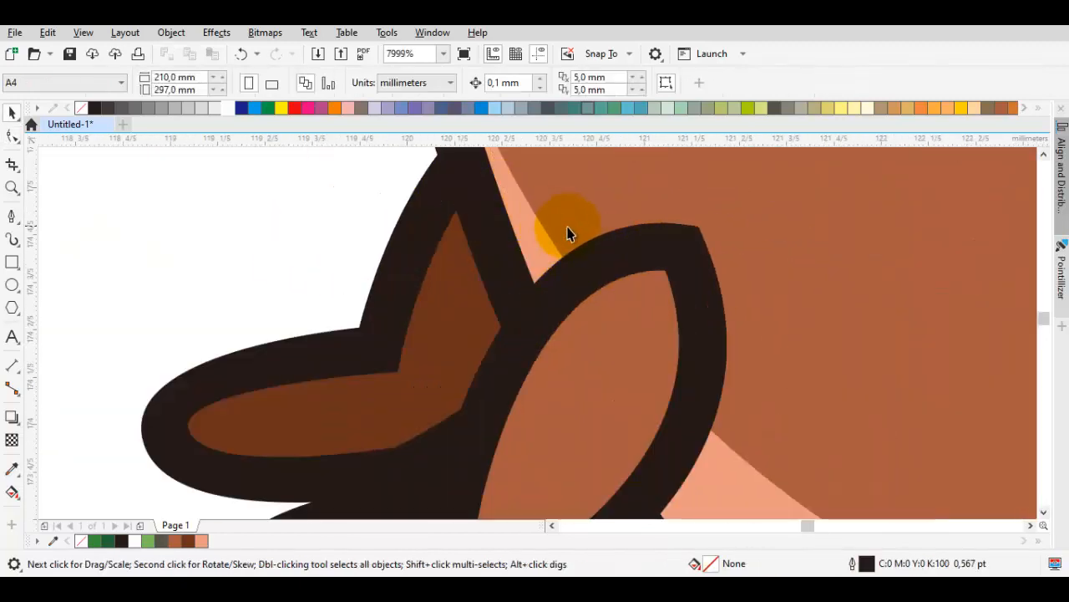
{"action": "left_click_drag", "start_coordinate": [591, 247], "coordinate": [589, 249]}
{"action": "key", "text": "F5"}
{"action": "left_click", "coordinate": [583, 207]}
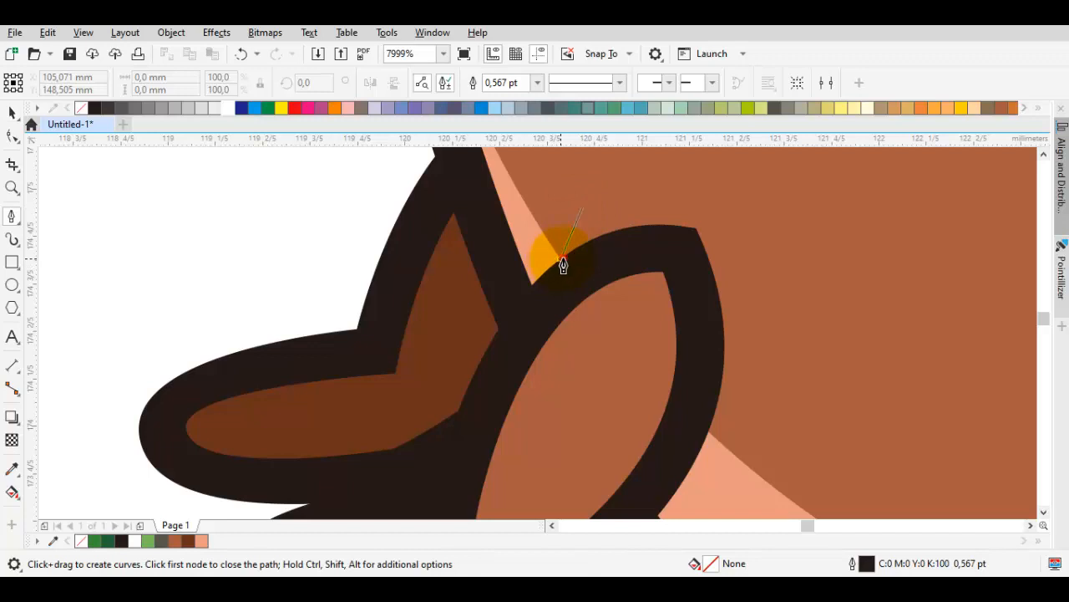
{"action": "left_click", "coordinate": [563, 261]}
{"action": "left_click", "coordinate": [572, 358]}
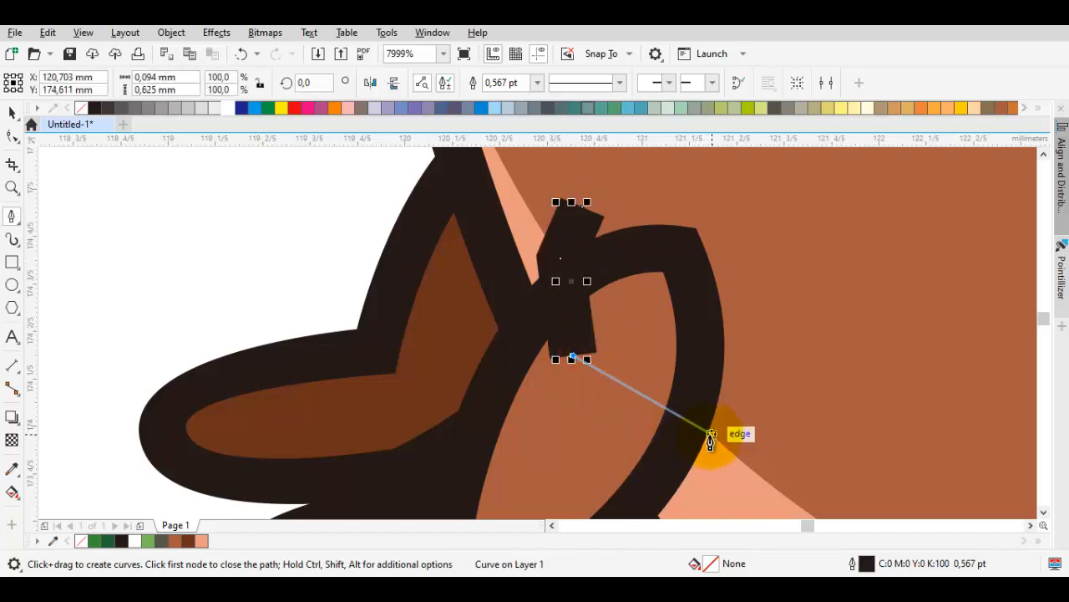
Curve the Pen shape down to the arm's rear edge at the belly patch, then up around the shoulder, and close it
{"action": "left_click_drag", "start_coordinate": [706, 436], "coordinate": [788, 390]}
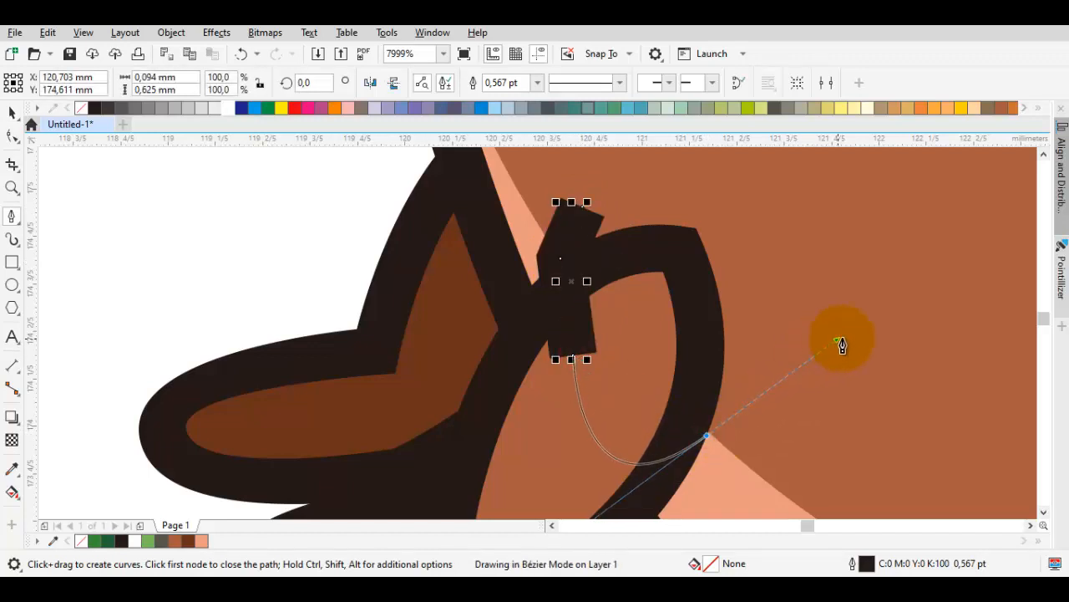
{"action": "left_click_drag", "start_coordinate": [839, 341], "coordinate": [855, 329]}
{"action": "scroll", "coordinate": [779, 247], "scroll_direction": "up", "scroll_amount": 1}
{"action": "left_click_drag", "start_coordinate": [766, 234], "coordinate": [740, 215]}
{"action": "left_click", "coordinate": [583, 235]}
{"action": "scroll", "coordinate": [624, 165], "scroll_direction": "up", "scroll_amount": 1}
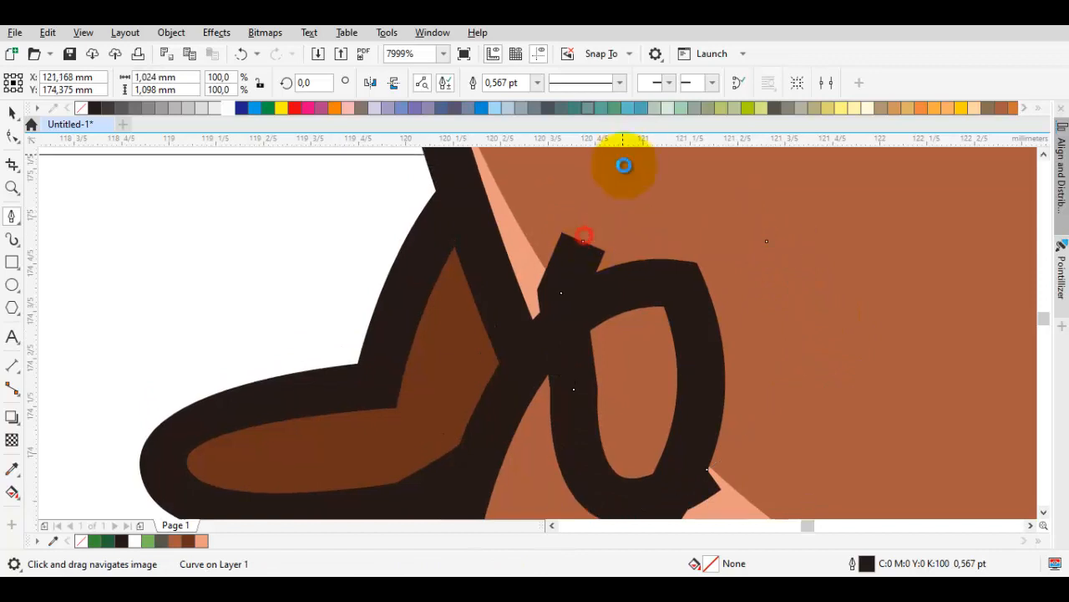
Subtract the closed shape from the near arm's black outline to open it at the shoulder
{"action": "key", "text": "space"}
{"action": "left_click", "coordinate": [537, 418], "text": "shift"}
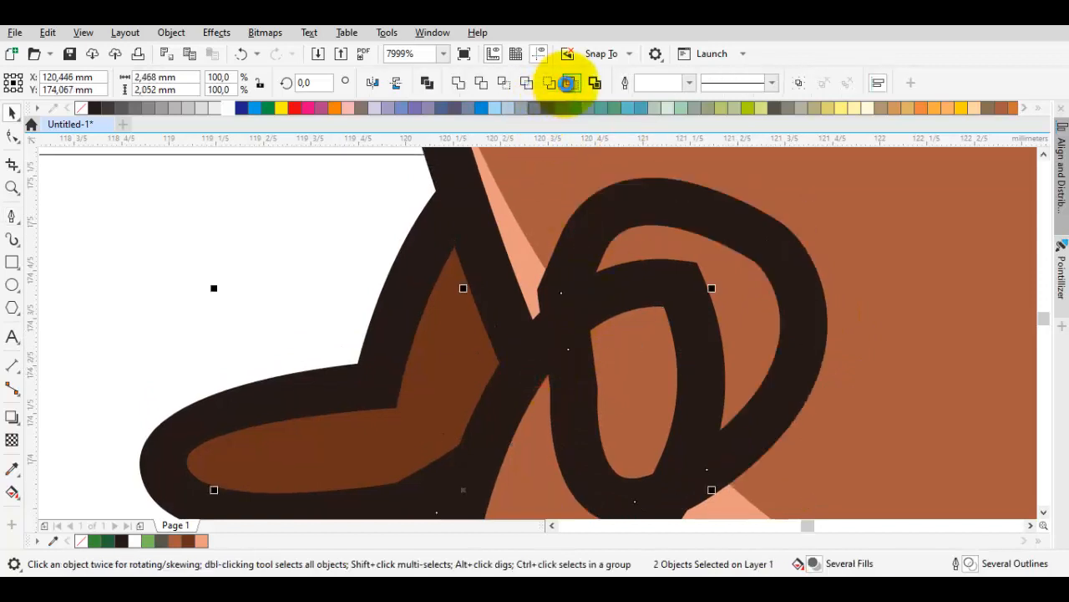
{"action": "left_click", "coordinate": [567, 83]}
Remove the surplus node at the arm outline's upper cut, move its tip onto the neck patch's corner and curve the inner edge
{"action": "key", "text": "F10"}
{"action": "left_click", "coordinate": [569, 350]}
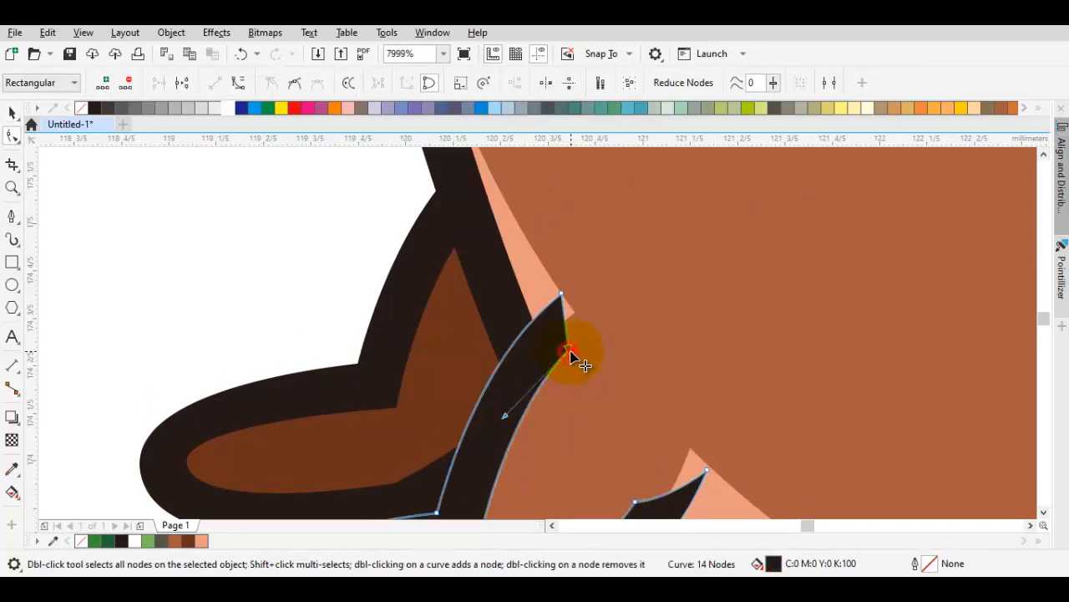
{"action": "double_click", "coordinate": [571, 354]}
{"action": "left_click_drag", "start_coordinate": [561, 297], "coordinate": [575, 314]}
{"action": "left_click_drag", "start_coordinate": [588, 410], "coordinate": [577, 378]}
Remove the surplus node at the arm outline's lower cut and move its tip up to the belly patch's corner
{"action": "left_click_drag", "start_coordinate": [705, 424], "coordinate": [657, 253]}
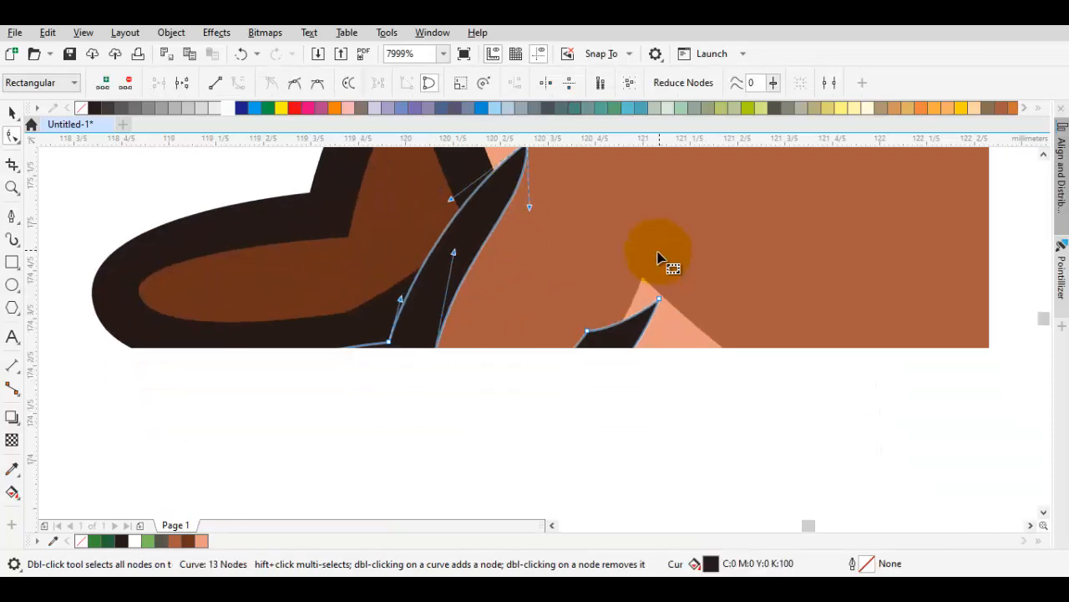
{"action": "double_click", "coordinate": [586, 332]}
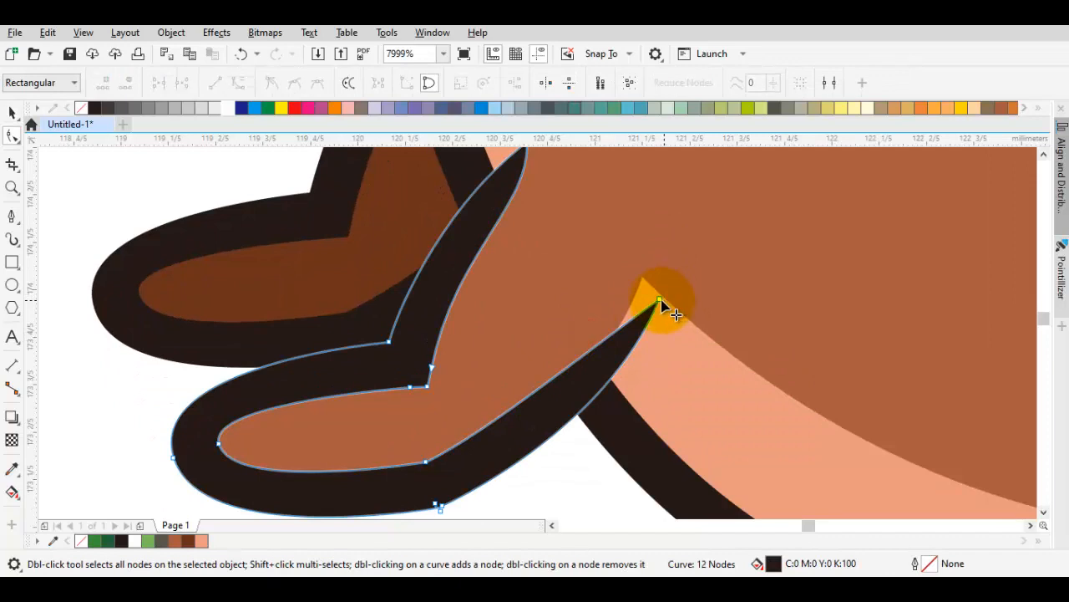
{"action": "left_click_drag", "start_coordinate": [660, 298], "coordinate": [643, 272]}
{"action": "mouse_move", "coordinate": [589, 405]}
{"action": "left_mouse_down"}
{"action": "mouse_move", "coordinate": [617, 392]}
{"action": "mouse_move", "coordinate": [557, 284]}
{"action": "left_mouse_up"}
{"action": "key", "text": "space"}
{"action": "scroll", "coordinate": [618, 391], "scroll_direction": "down", "scroll_amount": 3}
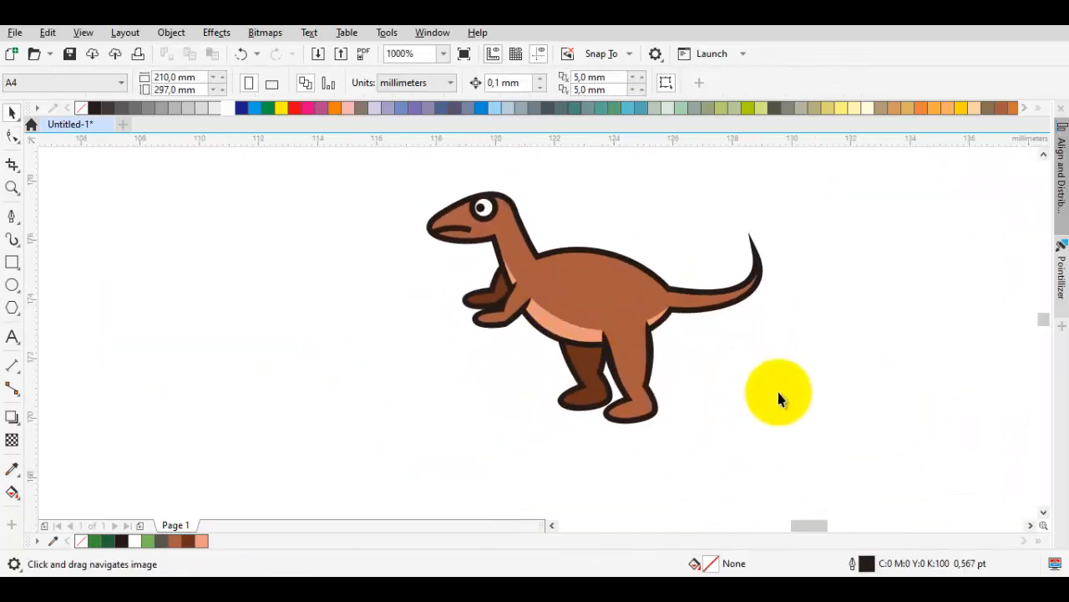
Select all parts of the dinosaur and group them
{"action": "left_click", "coordinate": [783, 392]}
{"action": "scroll", "coordinate": [787, 412], "scroll_direction": "down", "scroll_amount": 1}
{"action": "left_click_drag", "start_coordinate": [829, 457], "coordinate": [504, 243]}
{"action": "scroll", "coordinate": [652, 386], "scroll_direction": "up", "scroll_amount": 2}
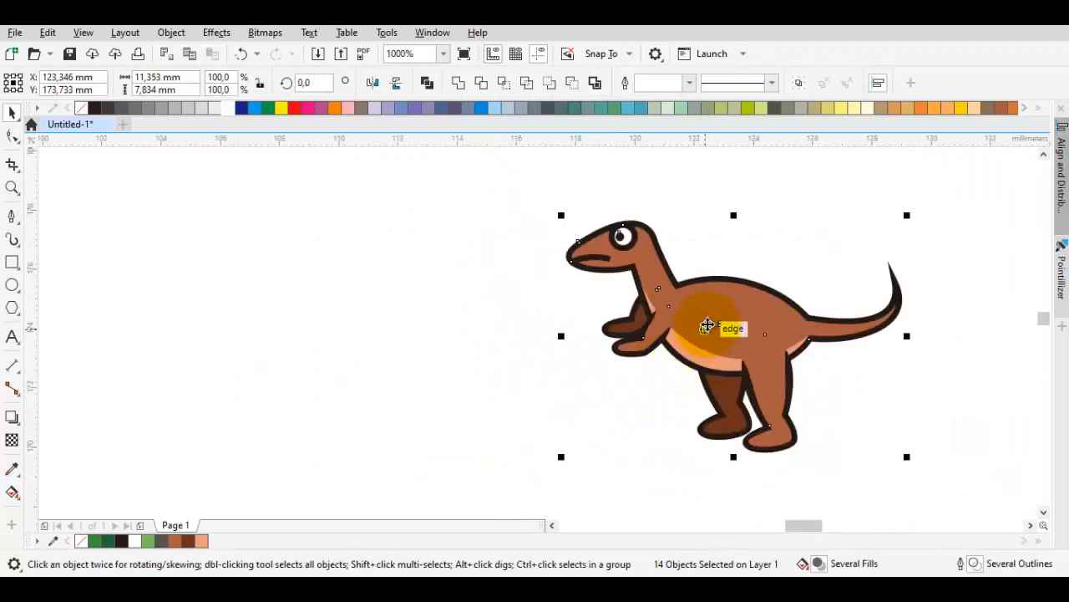
{"action": "right_click", "coordinate": [709, 321]}
{"action": "left_click", "coordinate": [747, 203]}
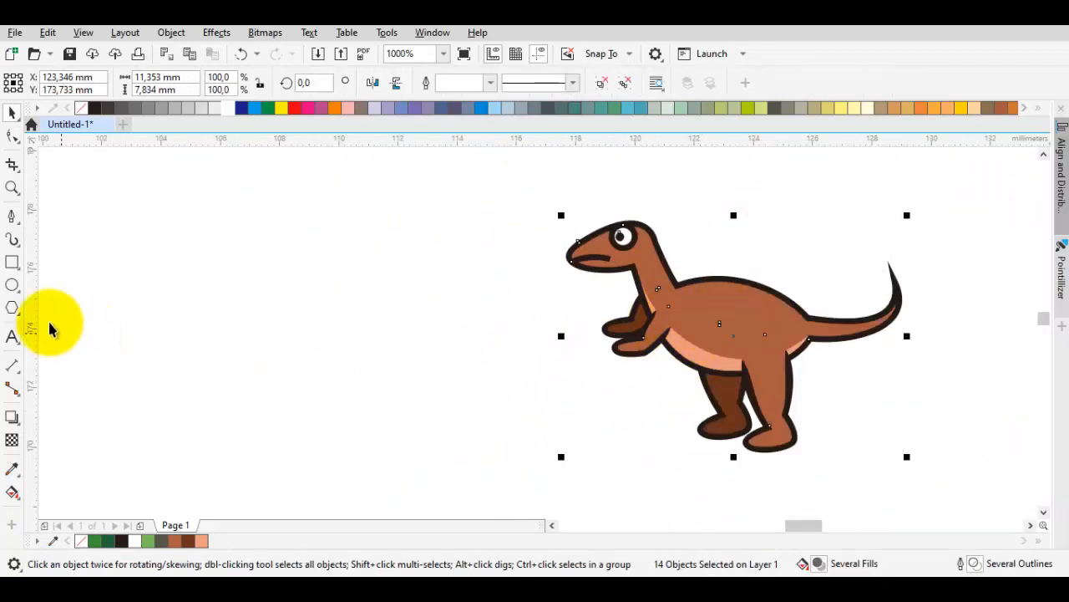
Draw a flat ellipse about 9.66 by 0.69 mm under the feet, filled with C:0 M:0 Y:20 K:80 and without outline
{"action": "left_click", "coordinate": [12, 284]}
{"action": "left_click_drag", "start_coordinate": [888, 436], "coordinate": [602, 457]}
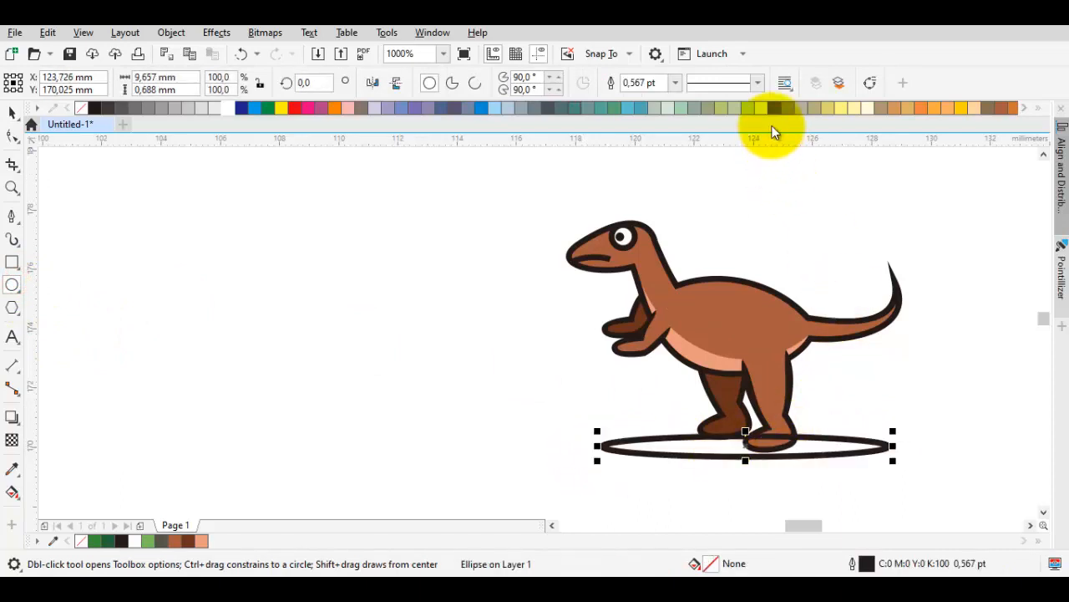
{"action": "left_click", "coordinate": [773, 108]}
{"action": "right_click", "coordinate": [81, 108]}
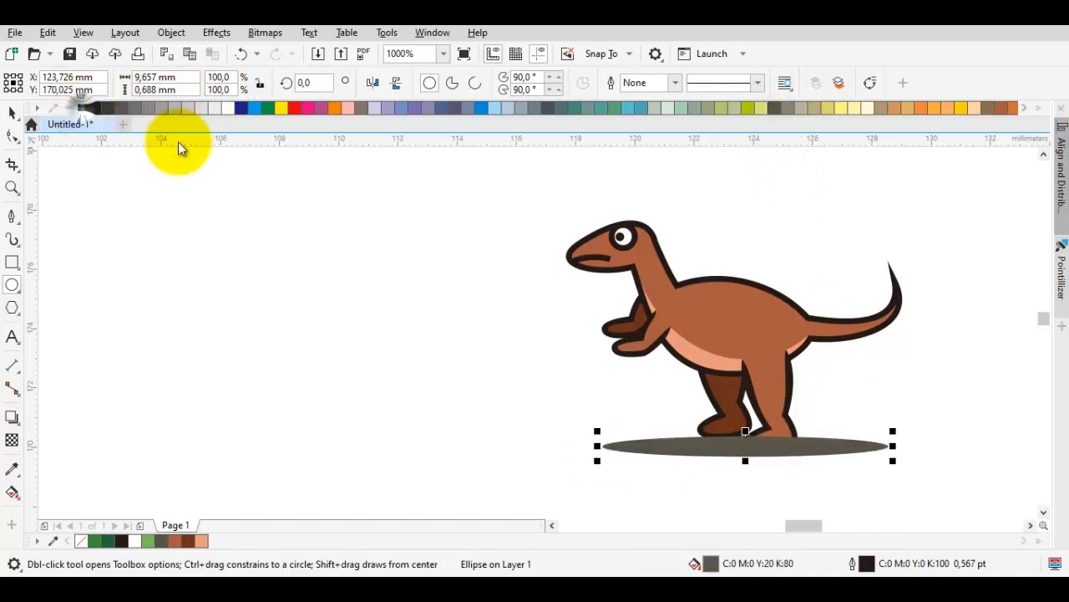
Place the ellipse behind the dinosaur and stretch its upper edge higher so both feet stand on the shadow
{"action": "scroll", "coordinate": [794, 426], "scroll_direction": "up", "scroll_amount": 2}
{"action": "key", "text": "space"}
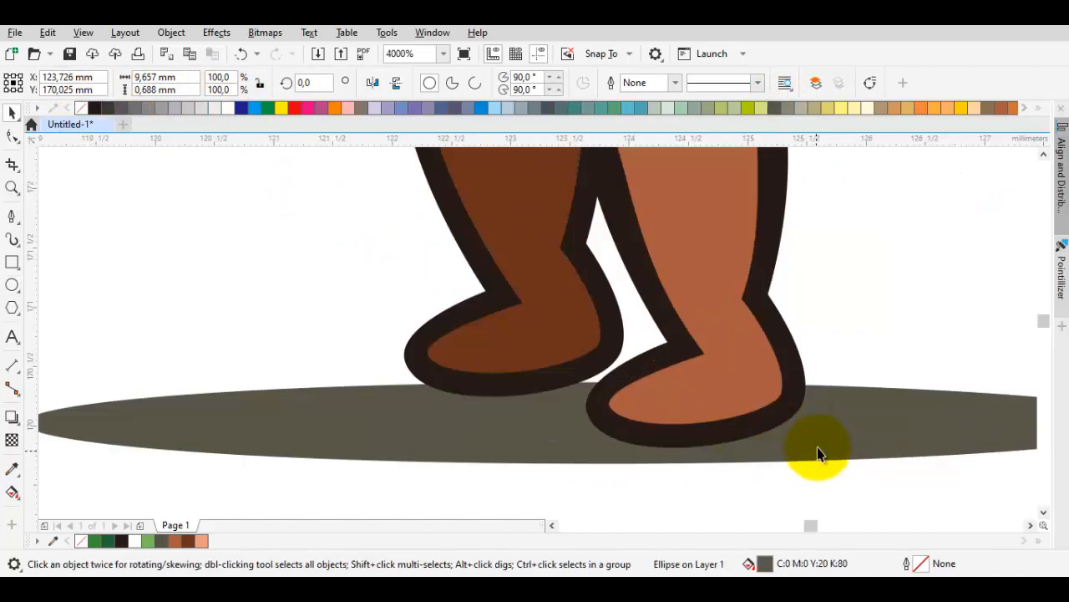
{"action": "left_click_drag", "start_coordinate": [587, 375], "coordinate": [587, 334]}
{"action": "scroll", "coordinate": [562, 418], "scroll_direction": "down", "scroll_amount": 2}
{"action": "key", "text": "Escape"}
{"action": "scroll", "coordinate": [567, 427], "scroll_direction": "down", "scroll_amount": 2}
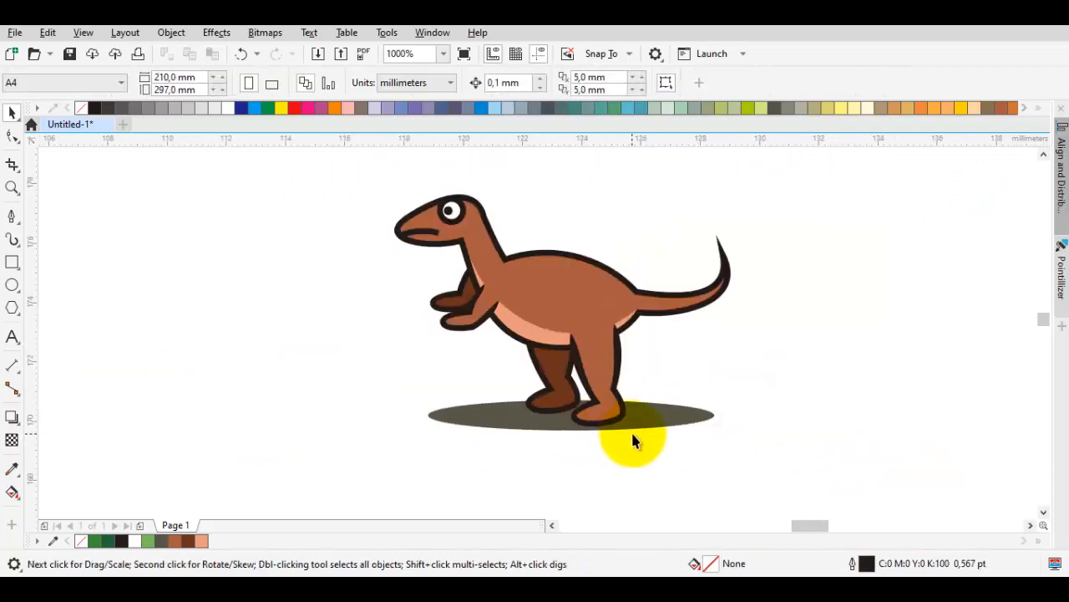
Select the dinosaur together with its shadow ellipse and group them
{"action": "scroll", "coordinate": [652, 434], "scroll_direction": "down", "scroll_amount": 1}
{"action": "left_click_drag", "start_coordinate": [724, 455], "coordinate": [452, 233]}
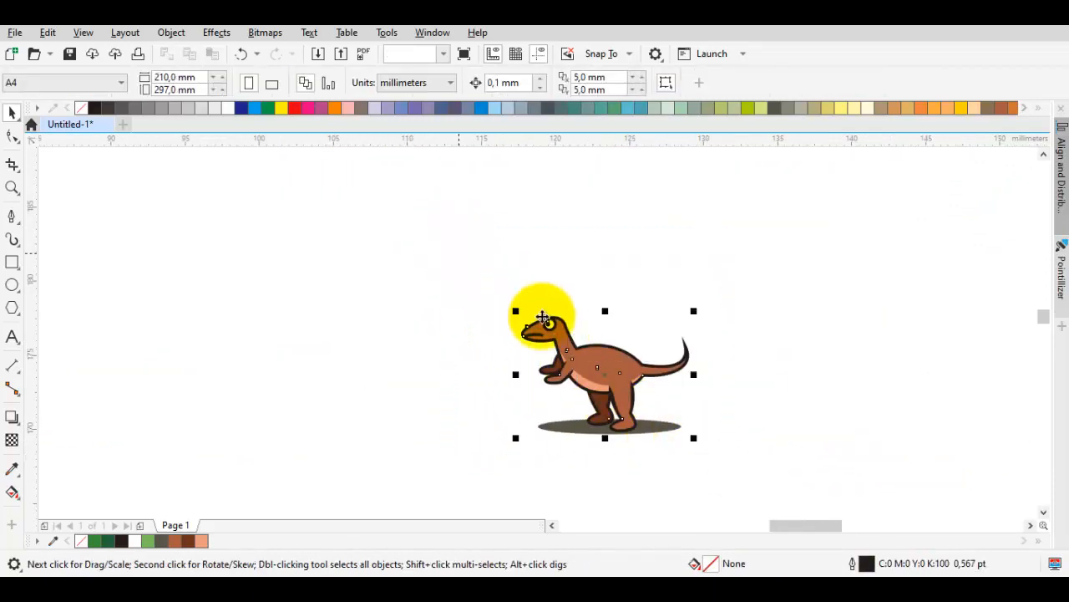
{"action": "right_click", "coordinate": [621, 376]}
{"action": "left_click", "coordinate": [698, 207]}
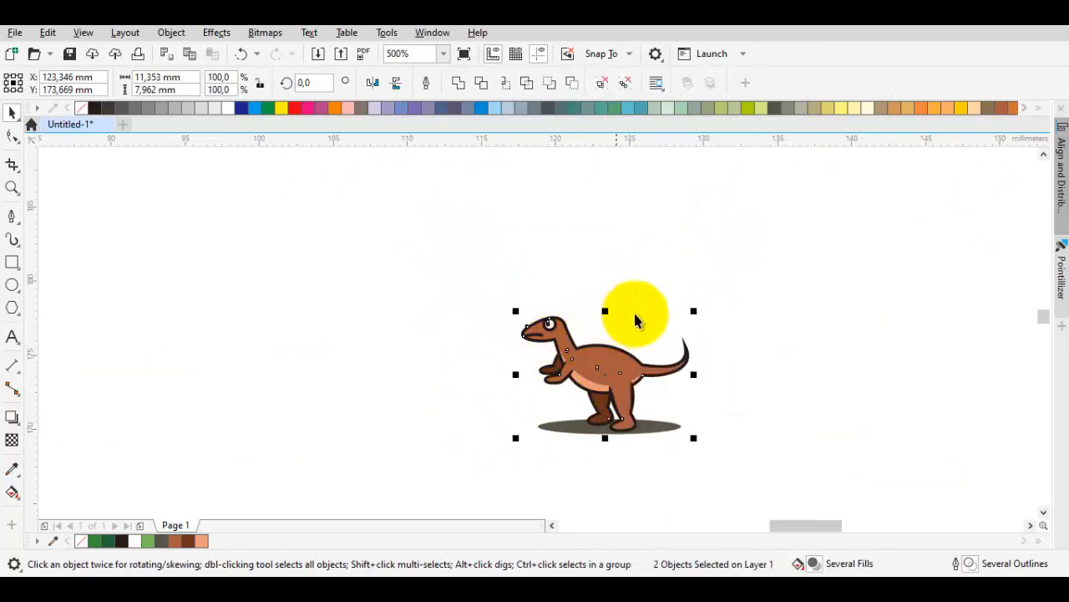
{"action": "left_click", "coordinate": [635, 310]}
{"action": "scroll", "coordinate": [635, 310], "scroll_direction": "up", "scroll_amount": 1}
{"action": "scroll", "coordinate": [571, 359], "scroll_direction": "up", "scroll_amount": 1}
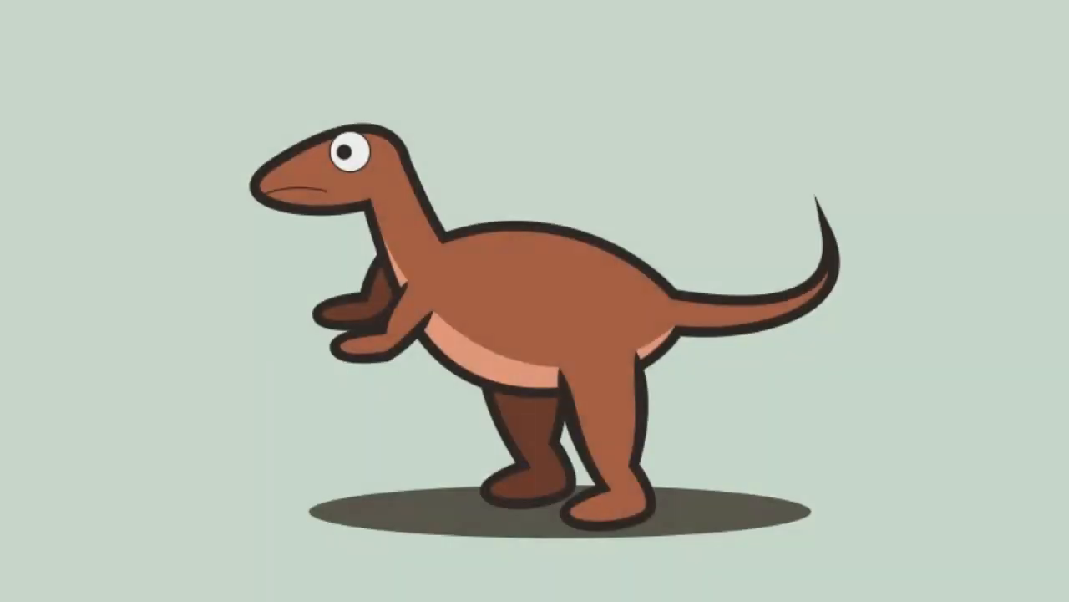